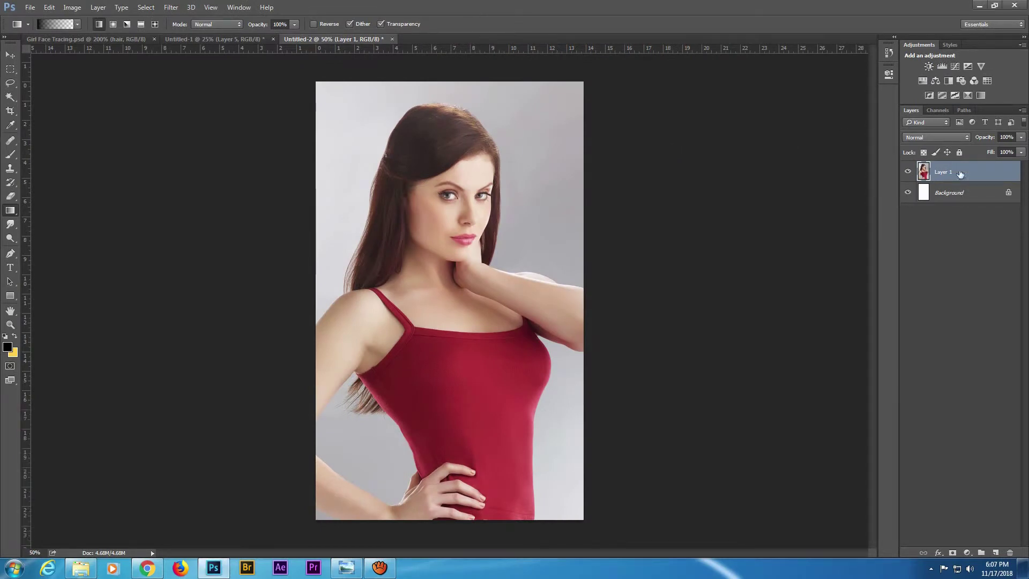
Convert the locked Background into editable Layer 0, then select the portrait layer and zoom in
left_click(1009, 197)
double_click(1009, 198)
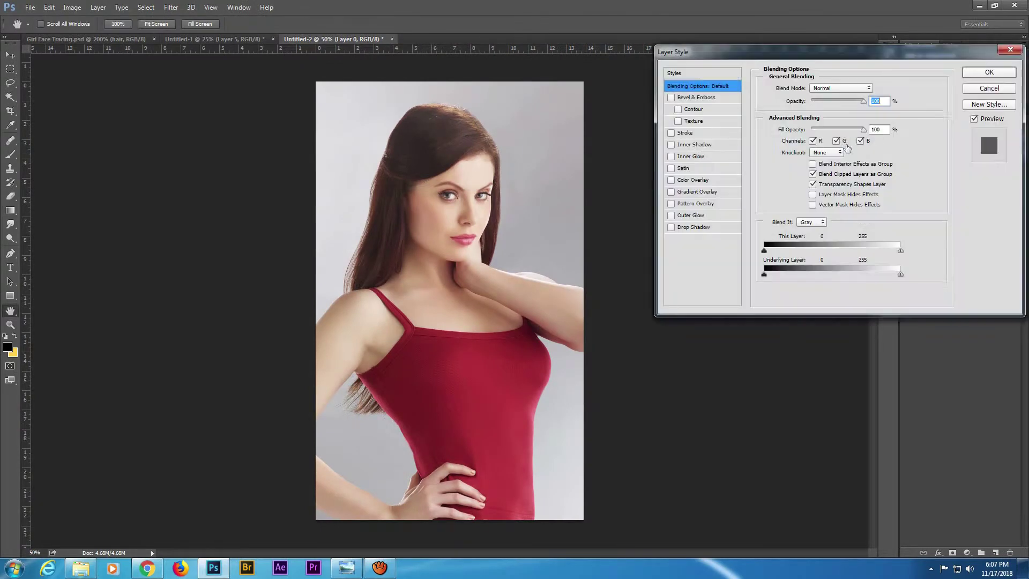
left_click(972, 173)
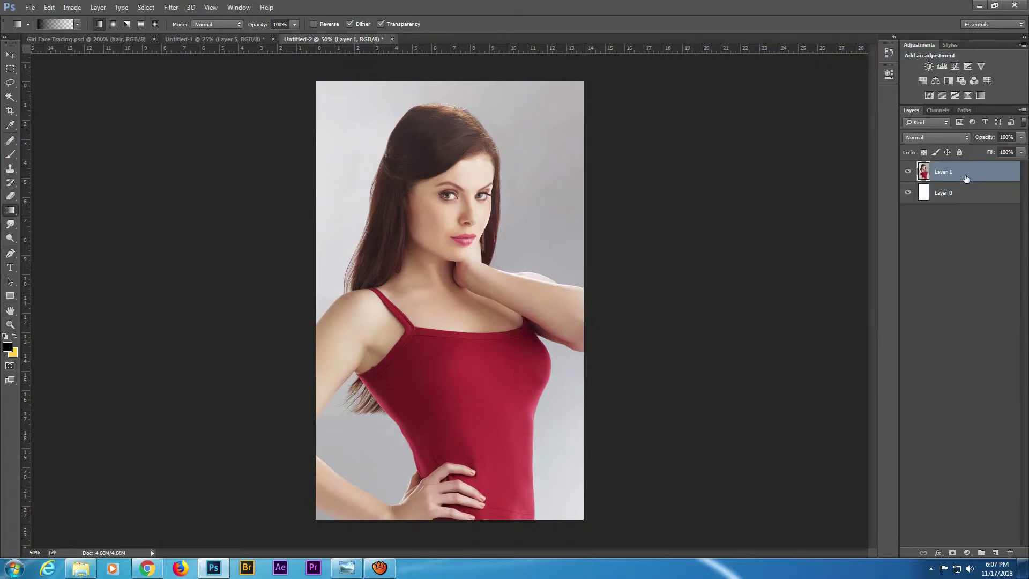
key("ctrl+1")
key("ctrl+plus")
Frame the face in view and duplicate the portrait layer
mouse_move(554, 130)
left_mouse_down()
mouse_move(507, 320)
mouse_move(537, 386)
left_mouse_up()
left_click_drag(509, 259, 547, 337)
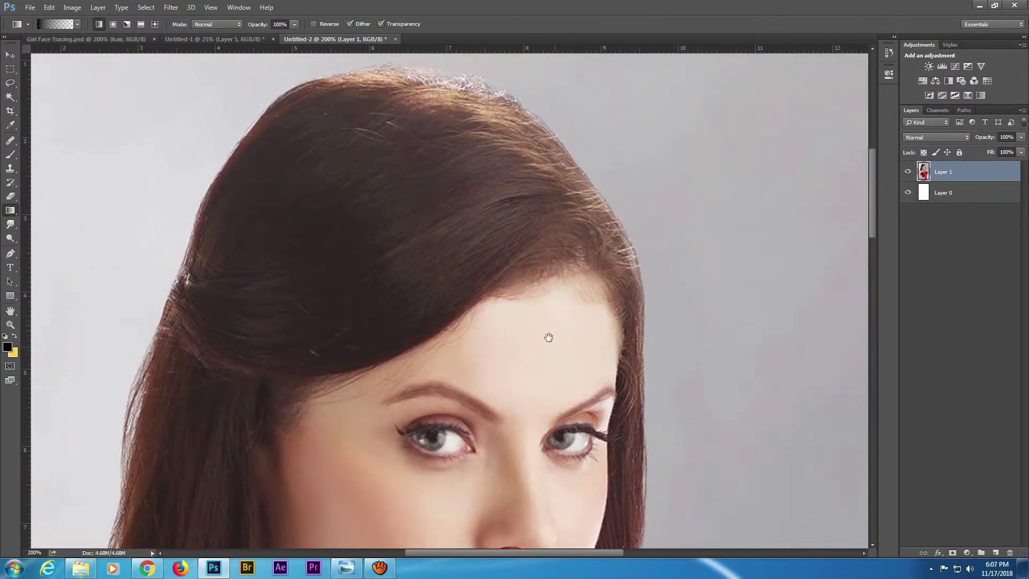
left_click_drag(469, 301, 493, 229)
left_click_drag(477, 264, 464, 206)
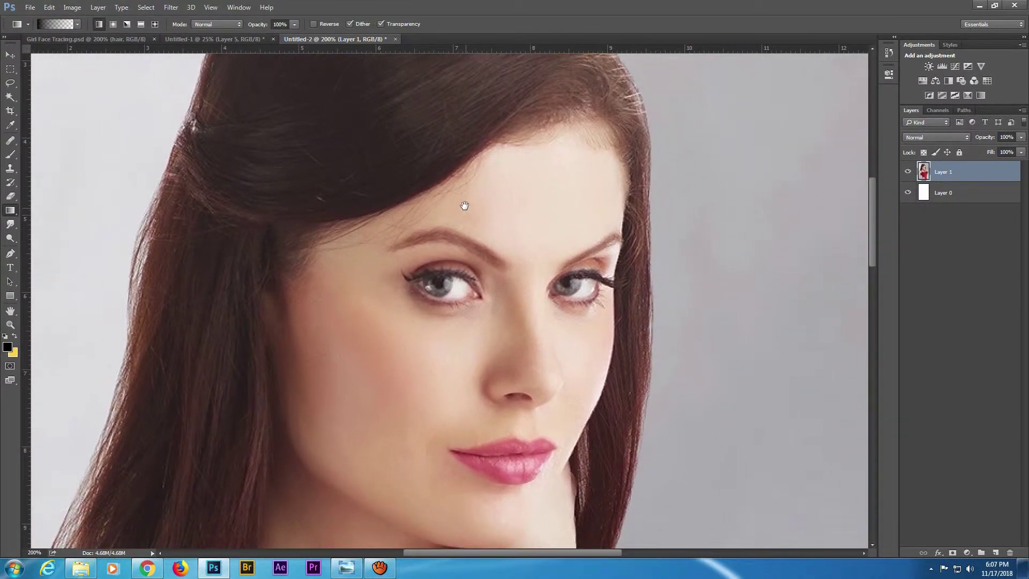
mouse_move(462, 200)
left_mouse_down()
mouse_move(473, 188)
mouse_move(533, 191)
left_mouse_up()
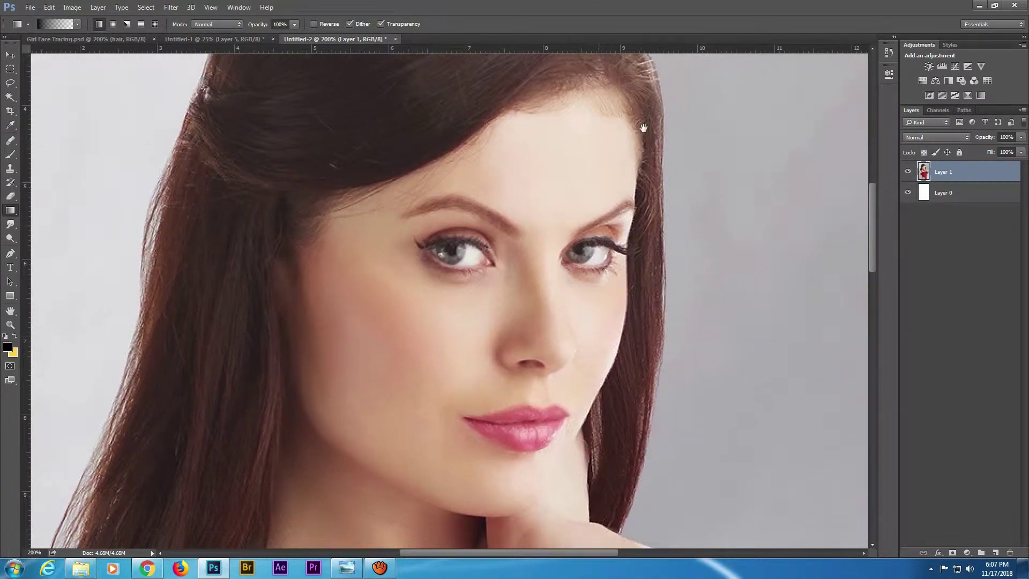
key("ctrl+j")
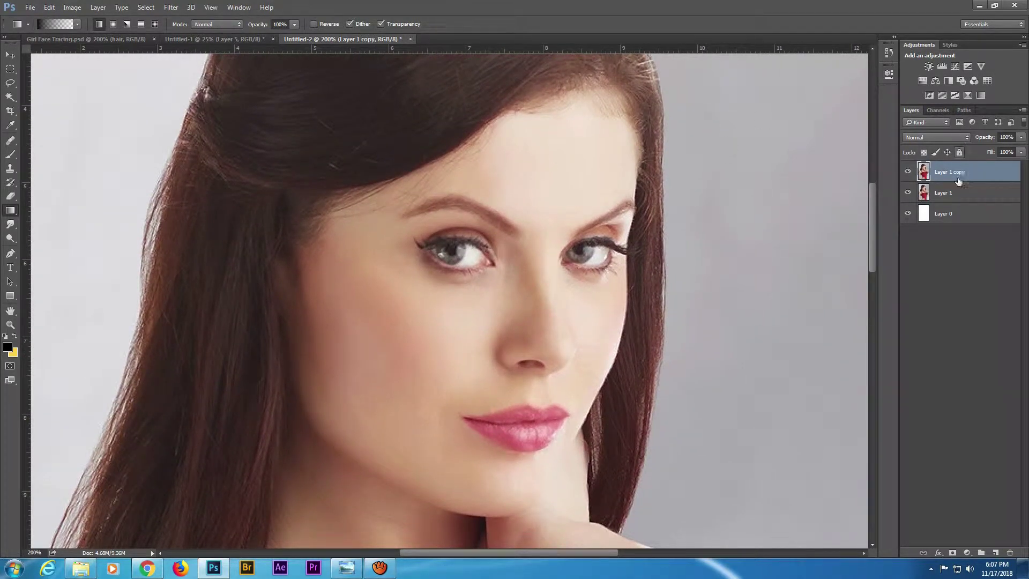
Rename the original portrait layer 'Main File' and hide it
double_click(947, 193)
type("Main File")
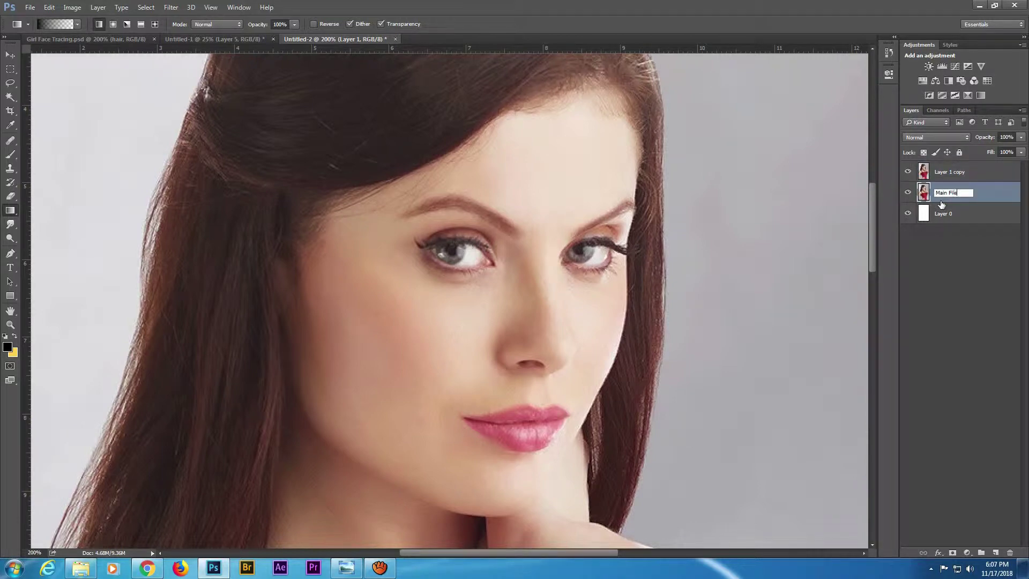
key("Return")
left_click(907, 193)
Name the copied layer 'working file' and begin saving the document as 'How to Smooth Skin'
double_click(952, 171)
type("working")
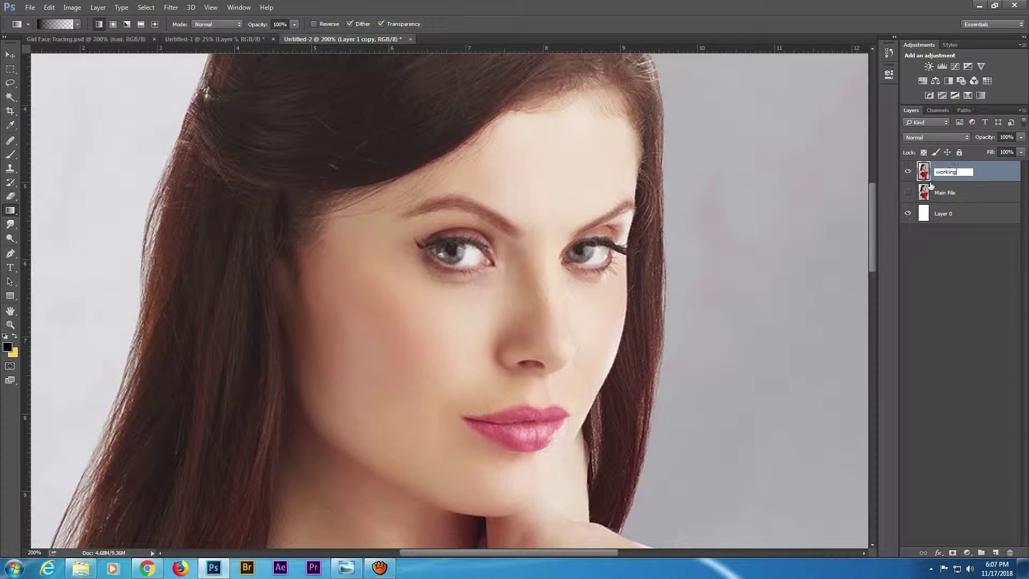
key("Return")
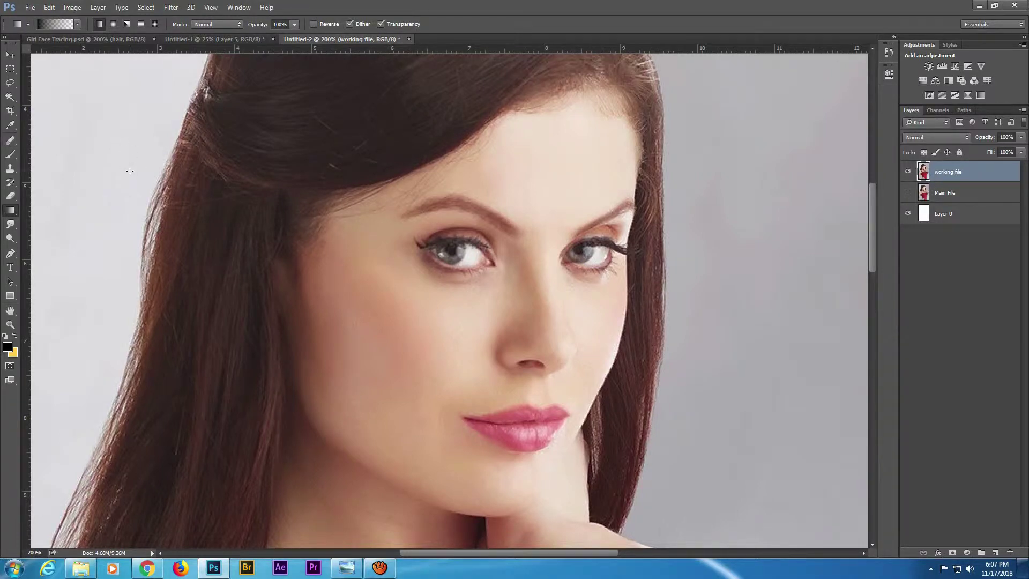
key("ctrl+s")
type("How to")
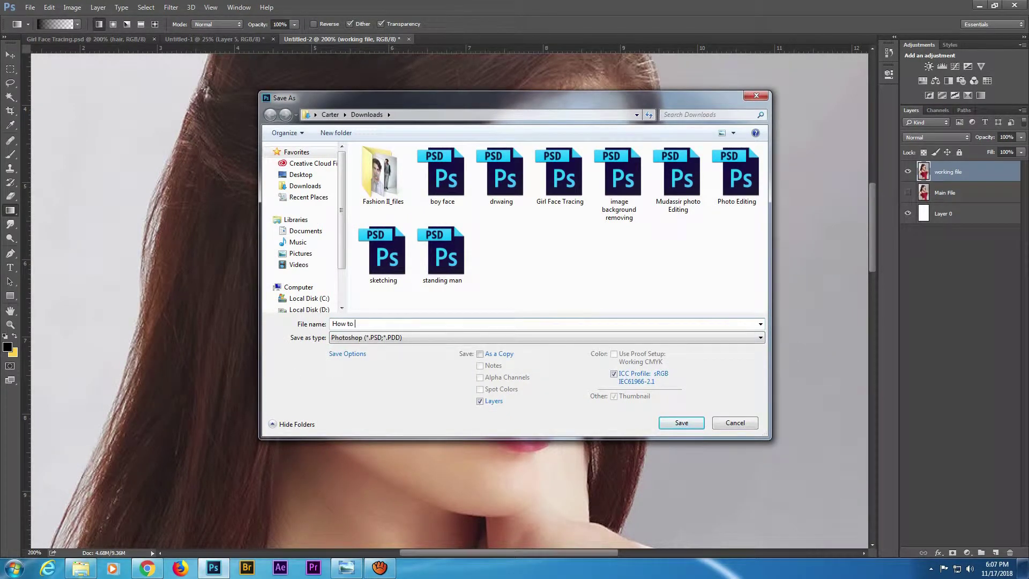
type(" Smoot")
Save the document as the Photoshop file 'How to Smooth Skin', accepting the format options
type("Wi")
key("BackSpace")
left_click(681, 422)
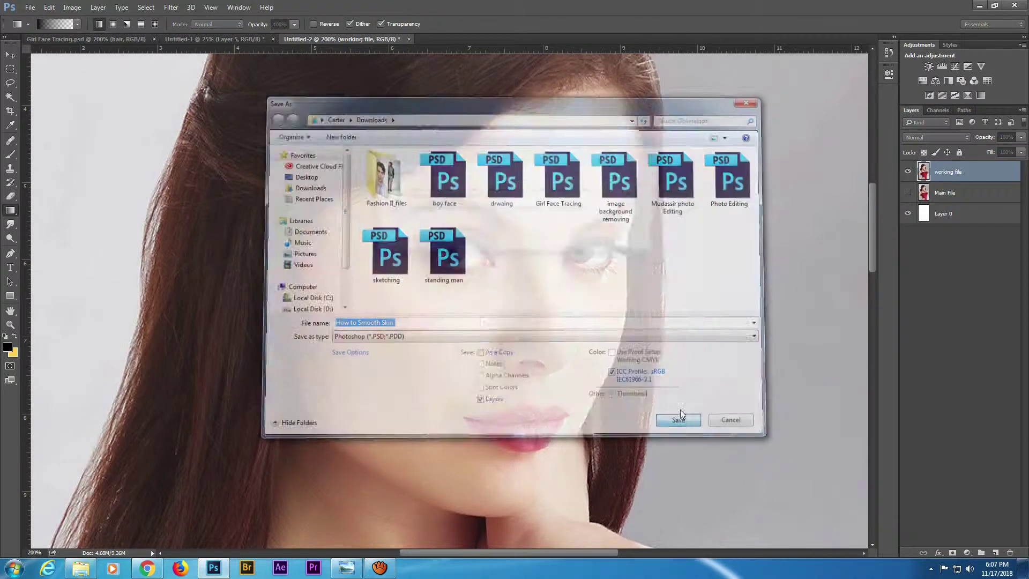
left_click(637, 173)
mouse_move(500, 192)
left_mouse_down()
mouse_move(400, 229)
mouse_move(444, 214)
left_mouse_up()
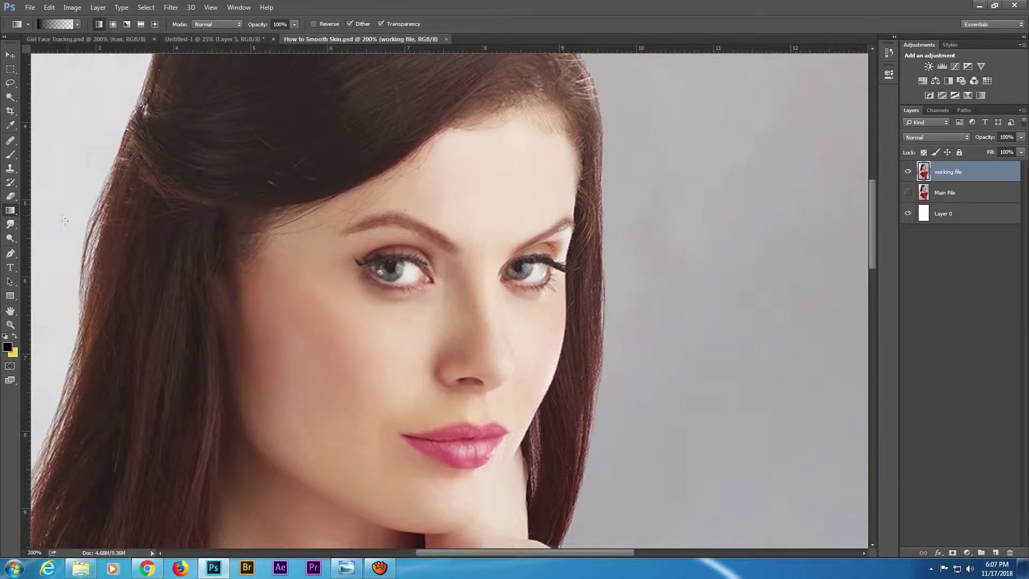
Set up the Smudge tool with a 61 px brush at about 54% strength
left_click(11, 225)
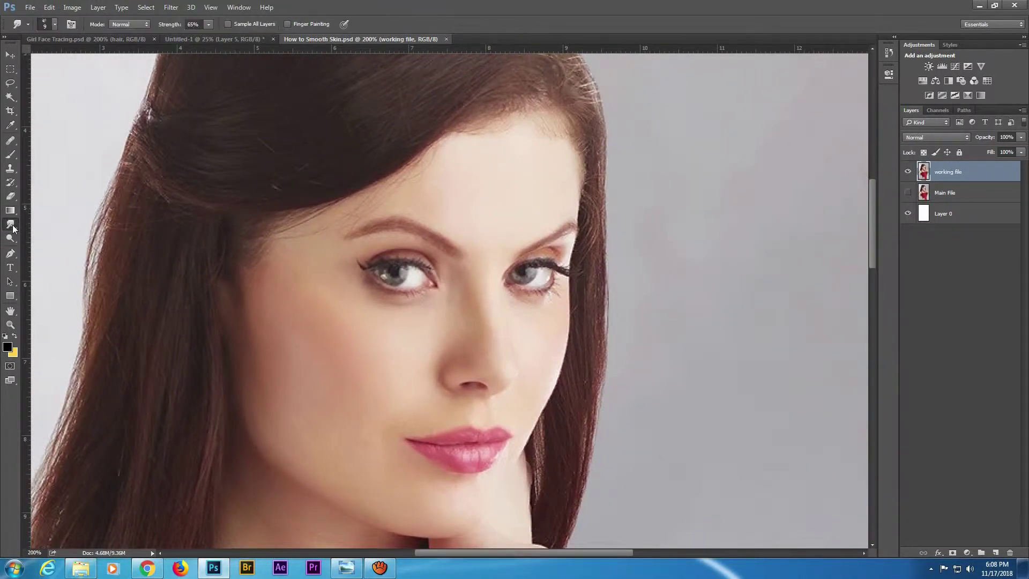
right_click(13, 228)
left_click(54, 248)
right_click(512, 179)
left_click(846, 449)
left_click_drag(169, 27, 167, 40)
Smudge the face skin, resizing the brush and lowering strength to 43% for the chin
left_click_drag(456, 209, 435, 226)
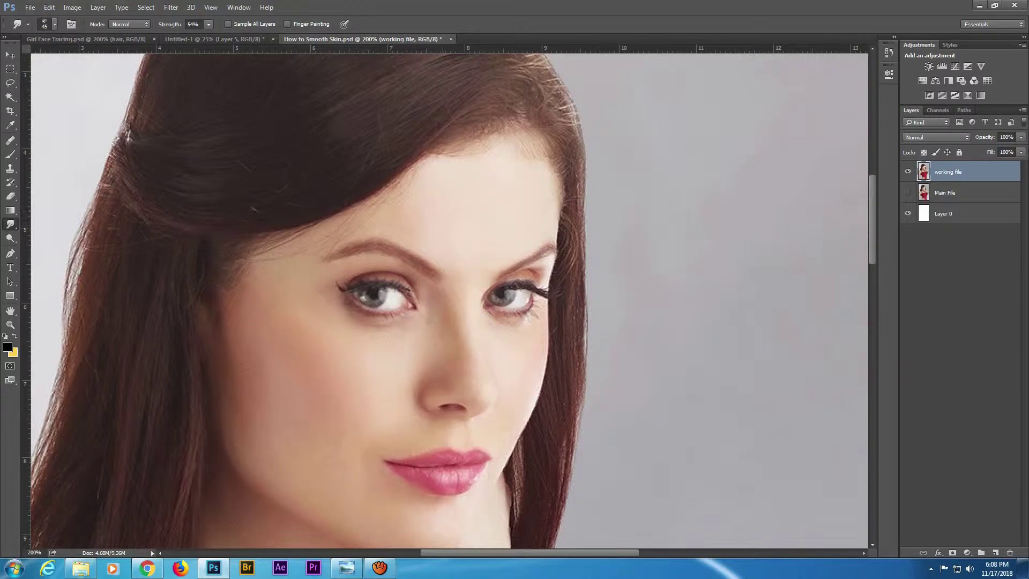
mouse_move(468, 251)
left_mouse_down()
mouse_move(510, 142)
mouse_move(520, 143)
mouse_move(526, 168)
left_mouse_up()
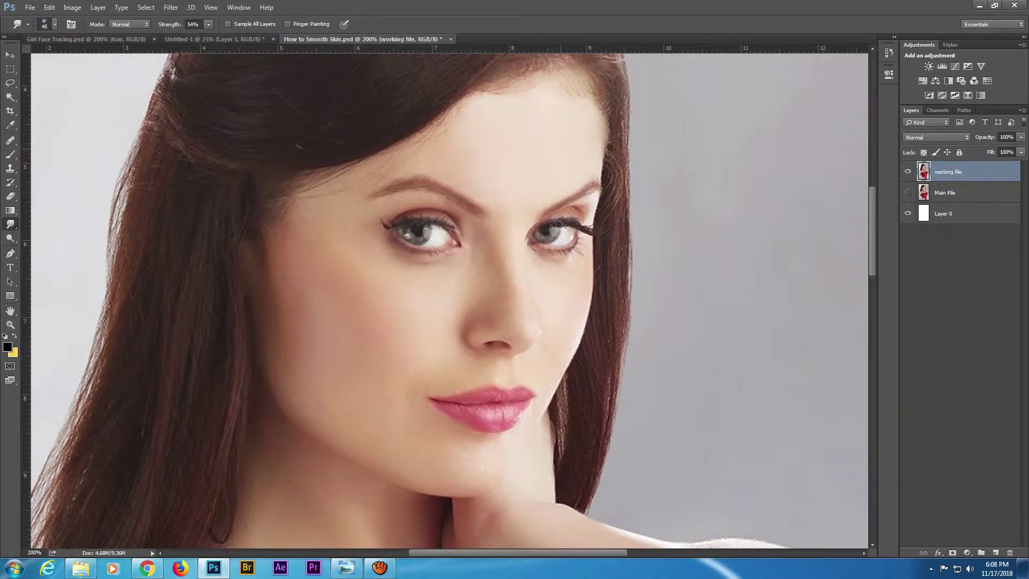
left_click_drag(523, 165, 528, 146)
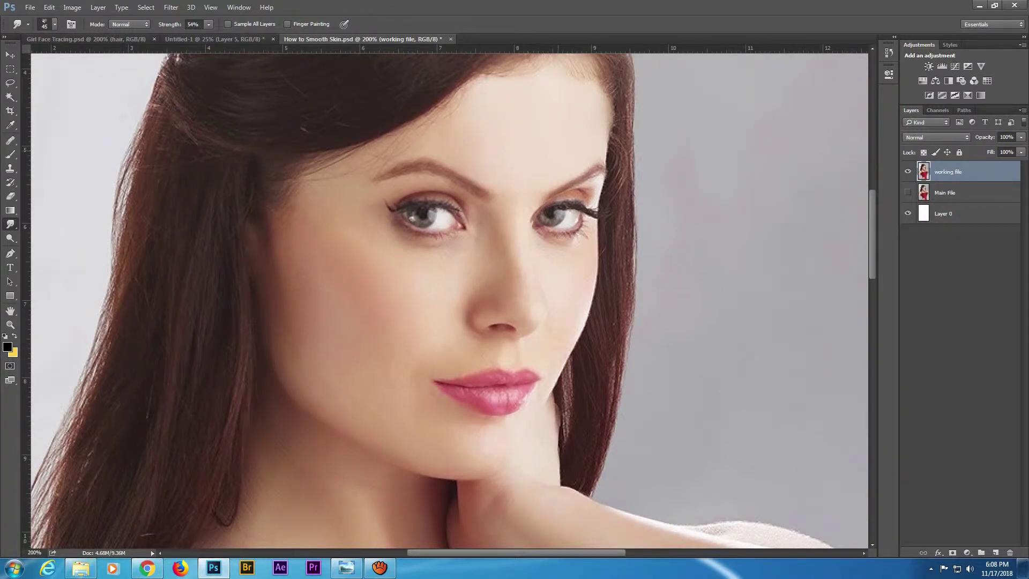
key("bracketleft")
key("bracketleft")
key("bracketleft")
key("bracketleft")
key("bracketright")
key("bracketright")
key("bracketright")
left_click_drag(353, 247, 344, 218)
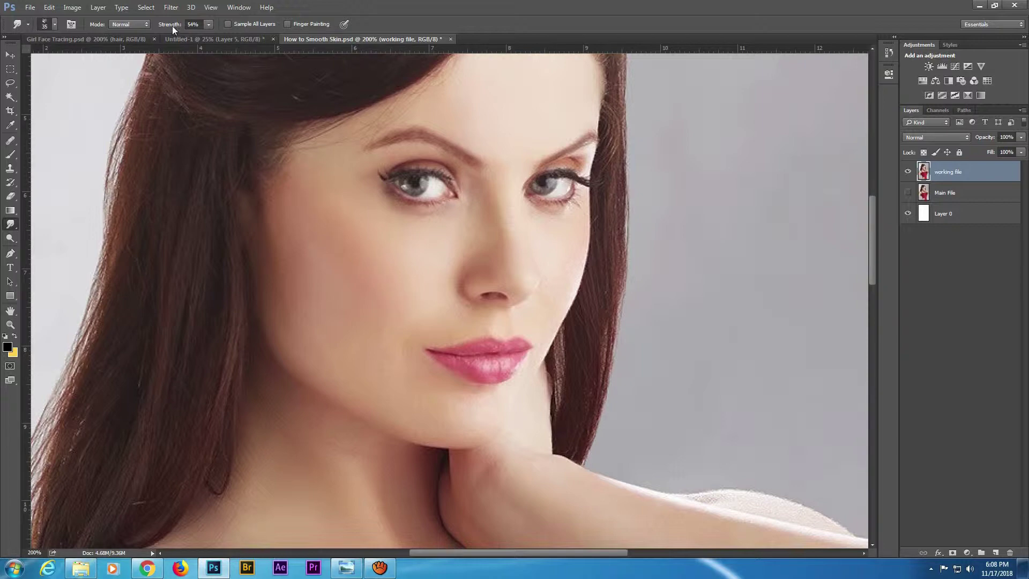
left_click_drag(170, 27, 164, 27)
left_click_drag(356, 297, 326, 202)
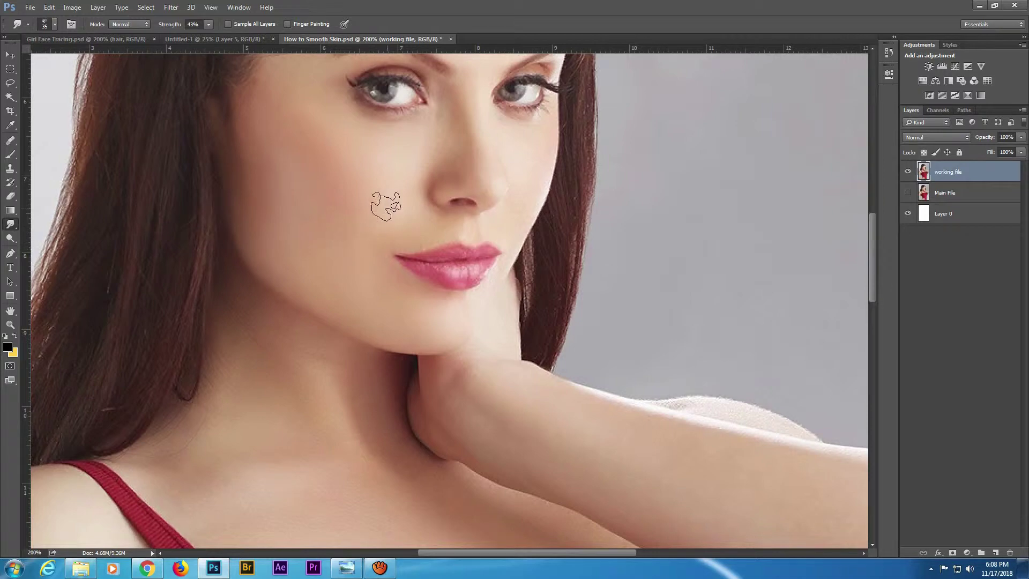
scroll(379, 207, "up", 2)
scroll(379, 207, "right", 1)
Lock the working file layer's transparent pixels and smudge the neck and chest with a larger brush
key("bracketleft")
key("bracketleft")
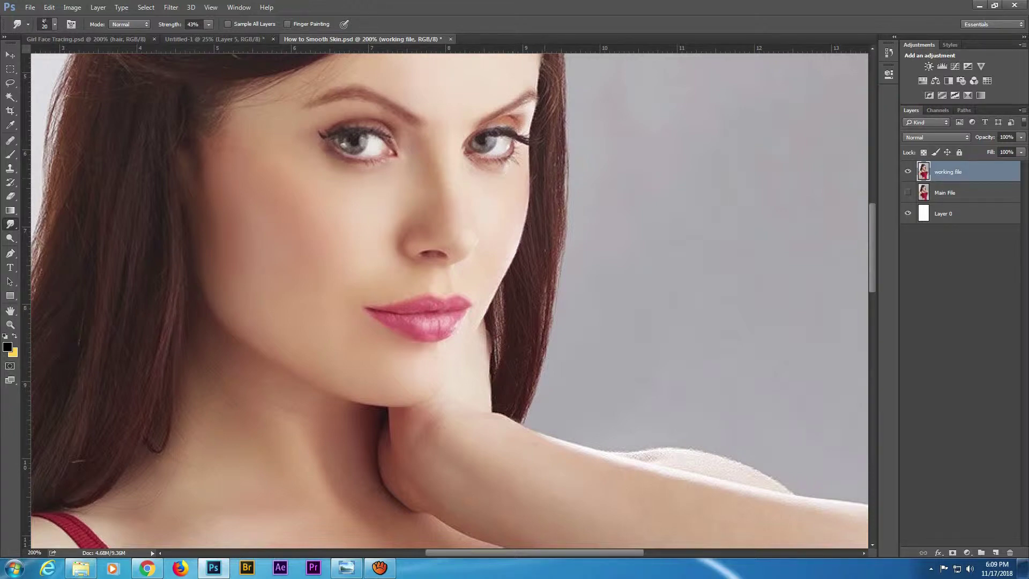
key("slash")
key("bracketright")
scroll(374, 223, "down", 5)
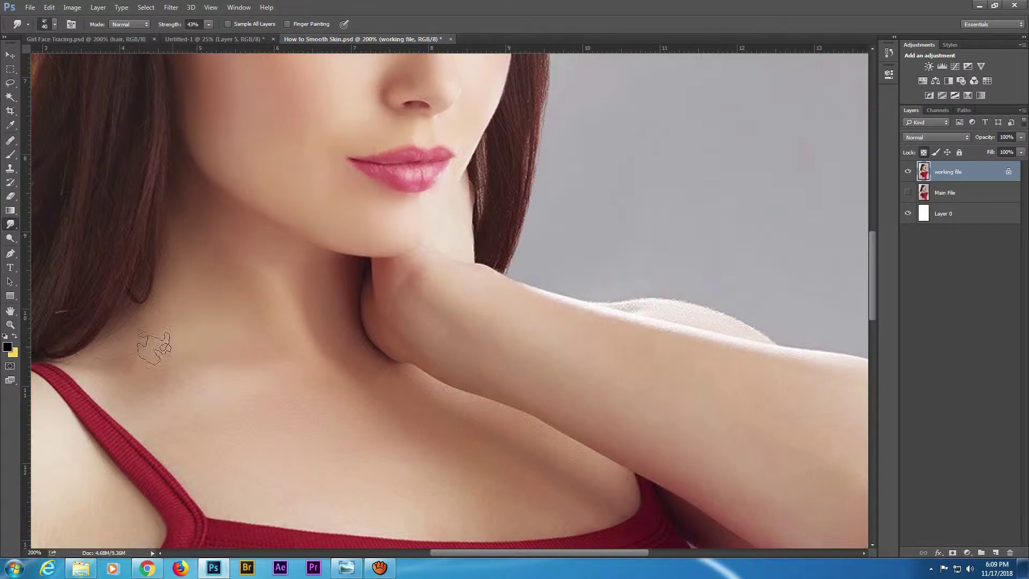
left_click_drag(327, 334, 306, 254)
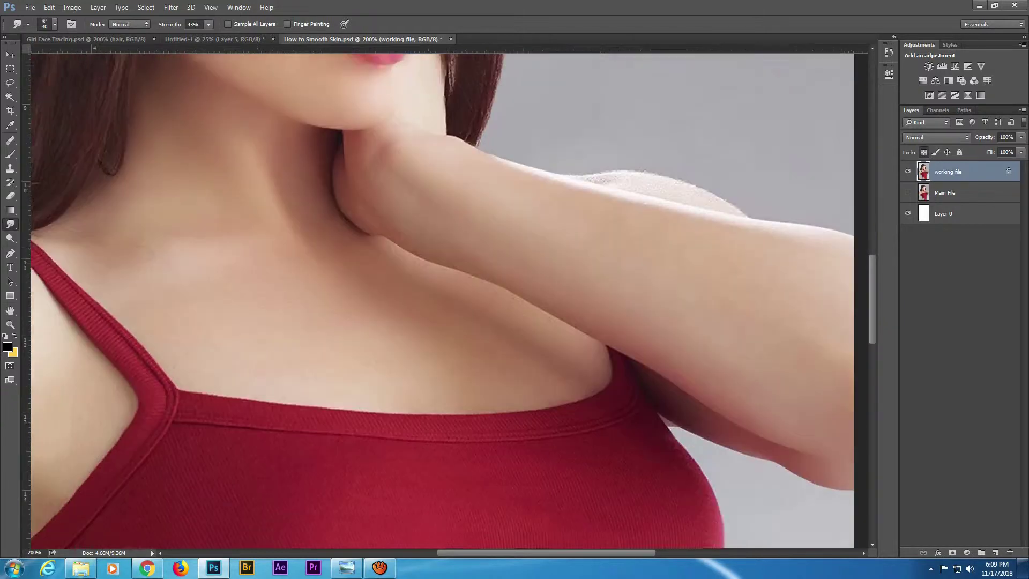
left_click_drag(374, 318, 353, 264)
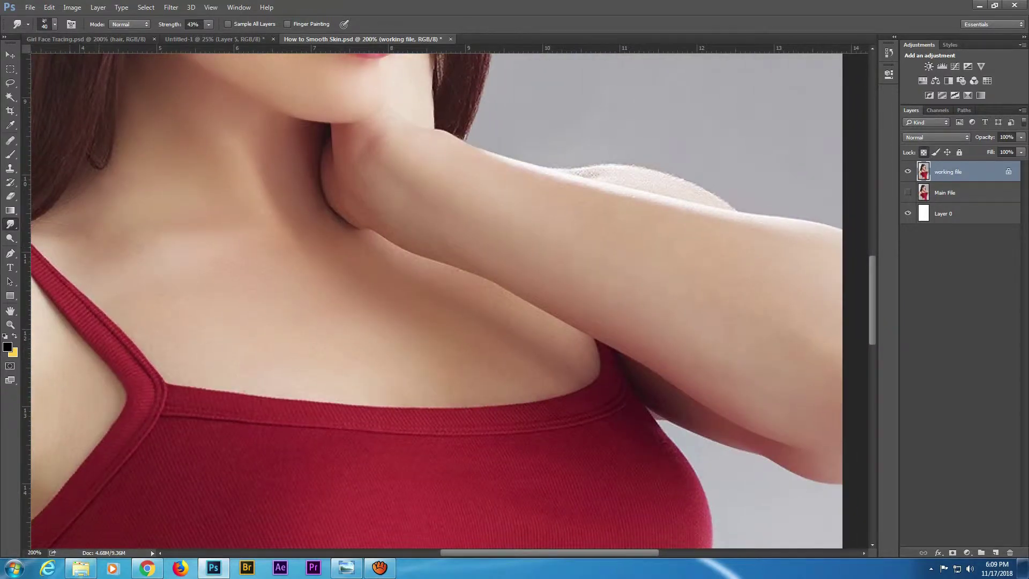
left_click_drag(142, 274, 188, 342)
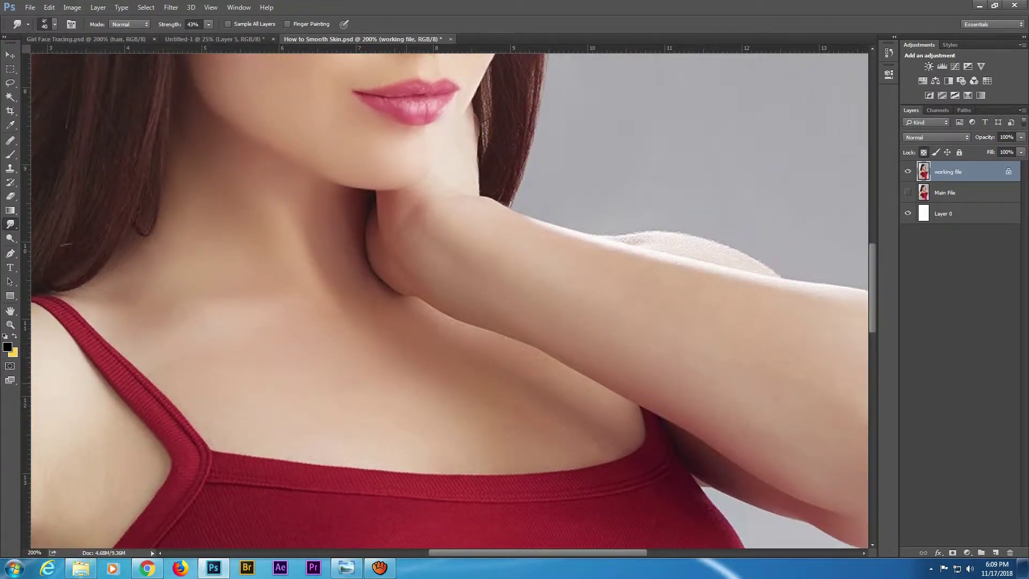
key("ctrl+minus")
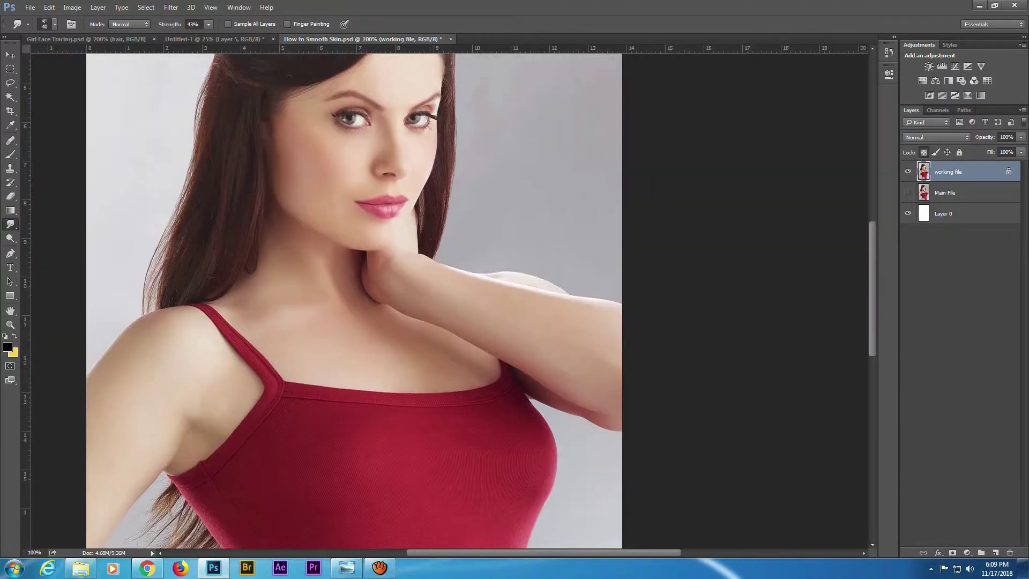
Pan across the torso to smudge the raised forearm and shoulder skin
left_click_drag(286, 347, 333, 286)
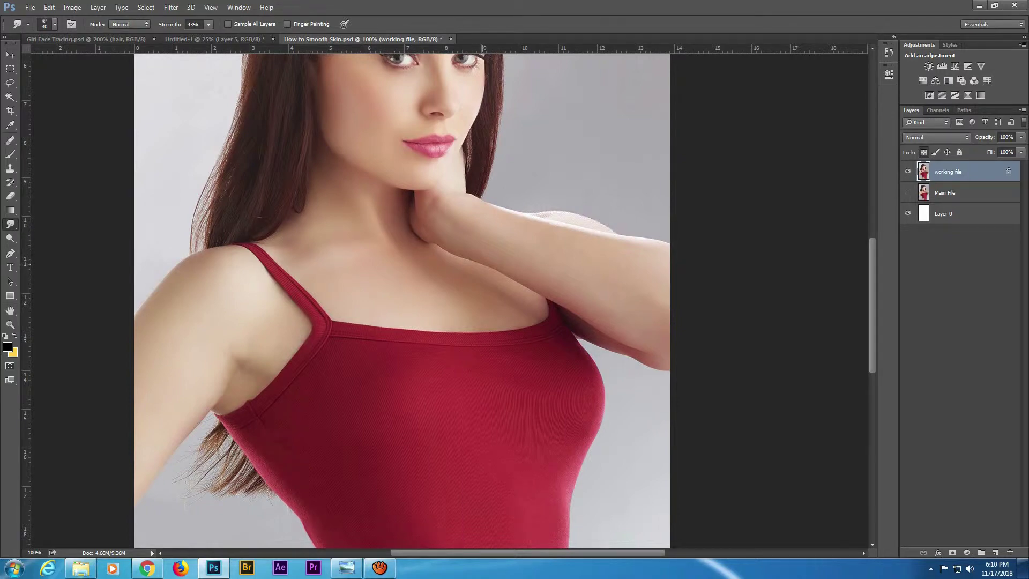
scroll(592, 269, "right", 2)
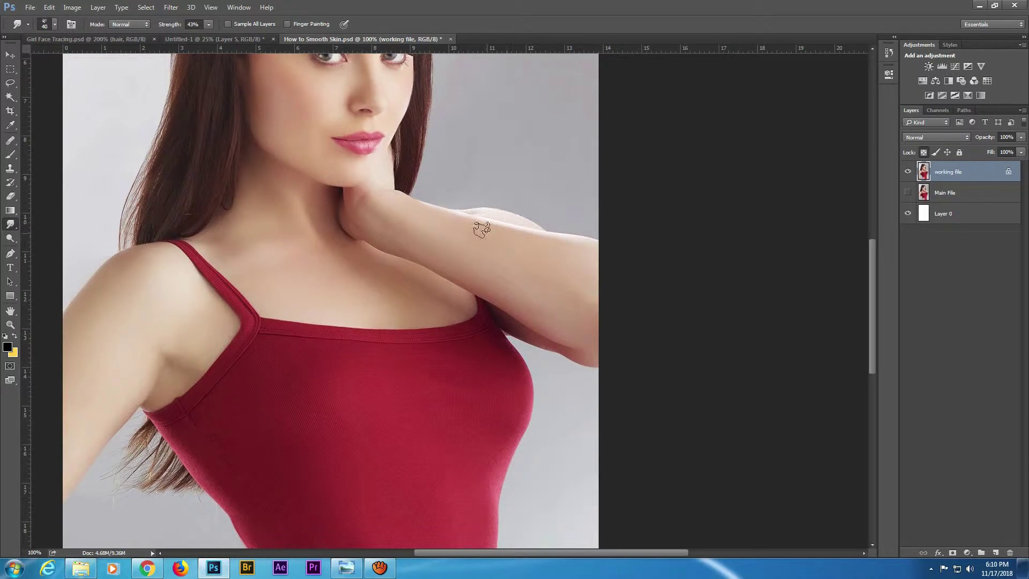
scroll(482, 241, "up", 5)
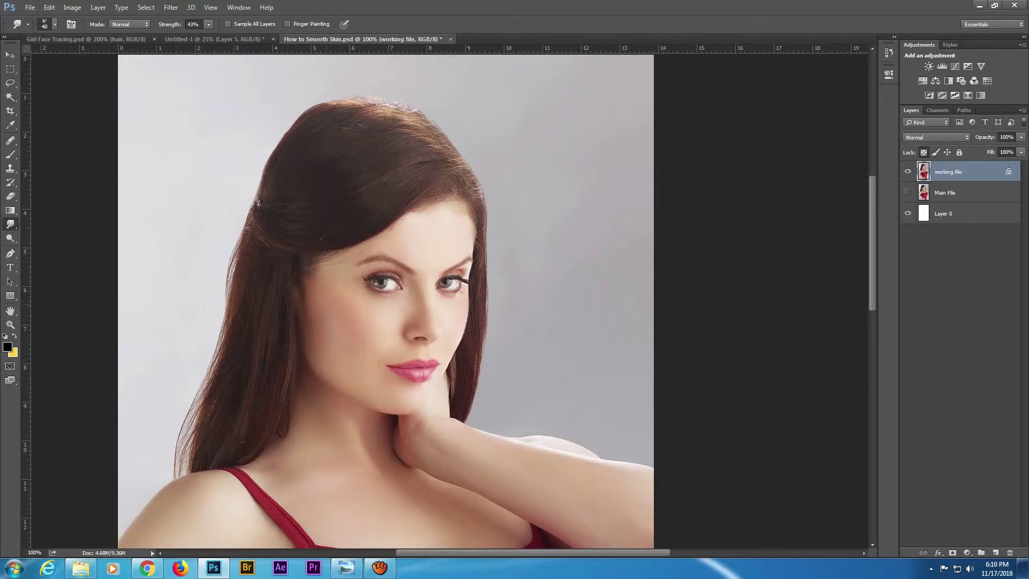
scroll(366, 330, "down", 1)
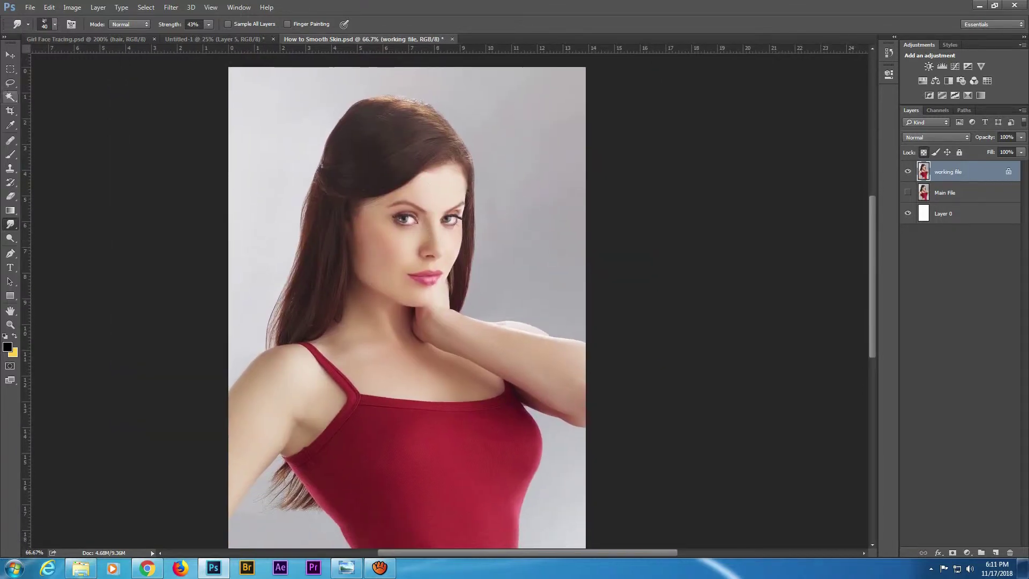
Magic Wand-select the grey background on both sides of the hair and between arm and waist
key("w")
left_click(500, 185)
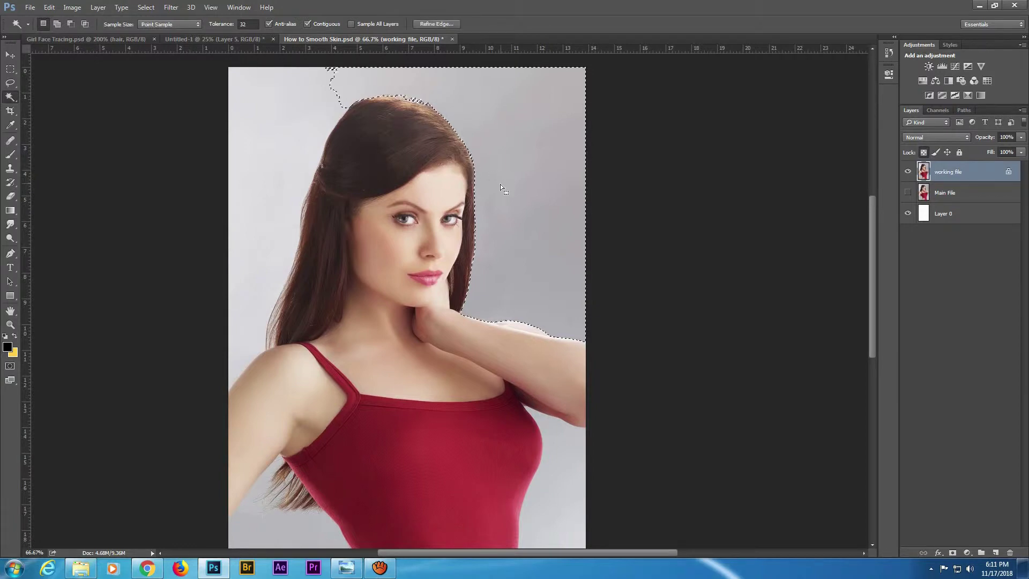
left_click(280, 188, "shift")
scroll(476, 225, "down", 5)
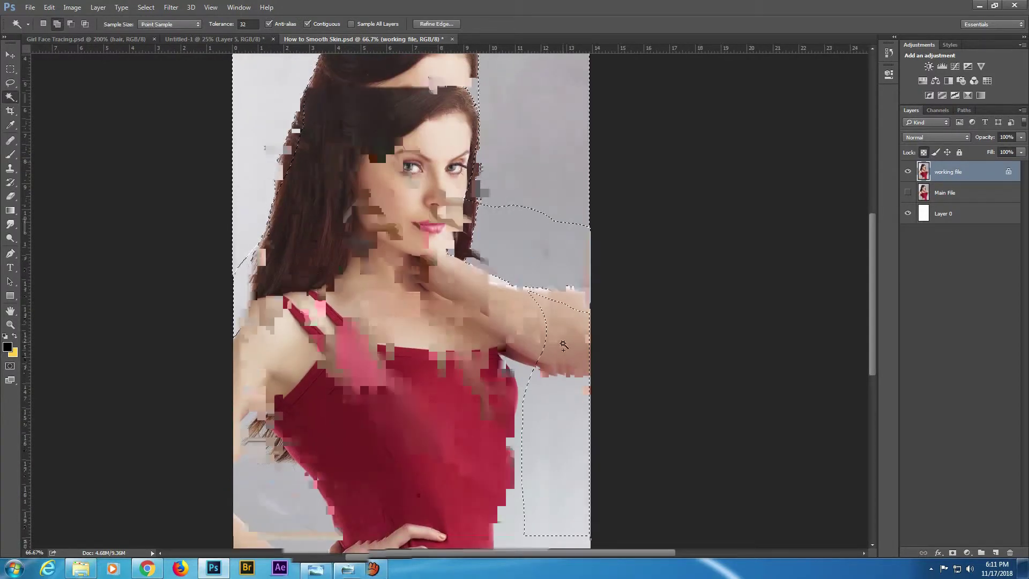
left_click(303, 440, "shift")
scroll(429, 294, "down", 3)
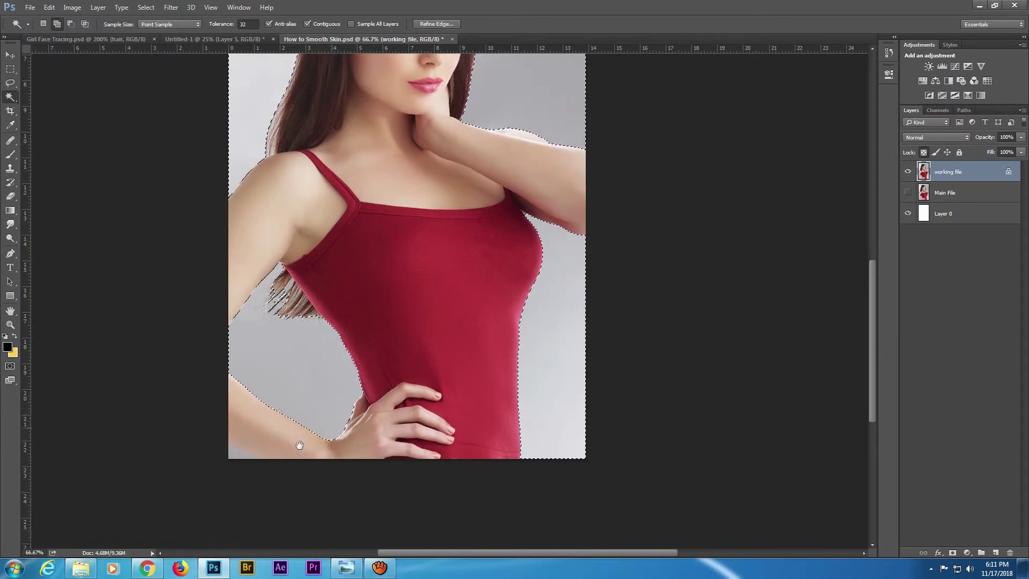
scroll(479, 241, "up", 8)
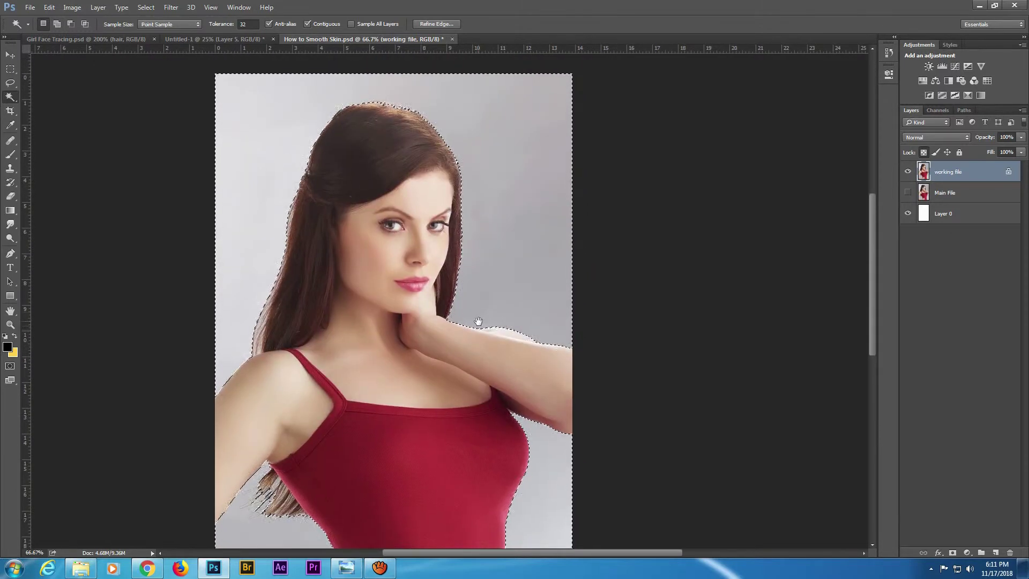
scroll(453, 334, "down", 1)
scroll(471, 278, "down", 3)
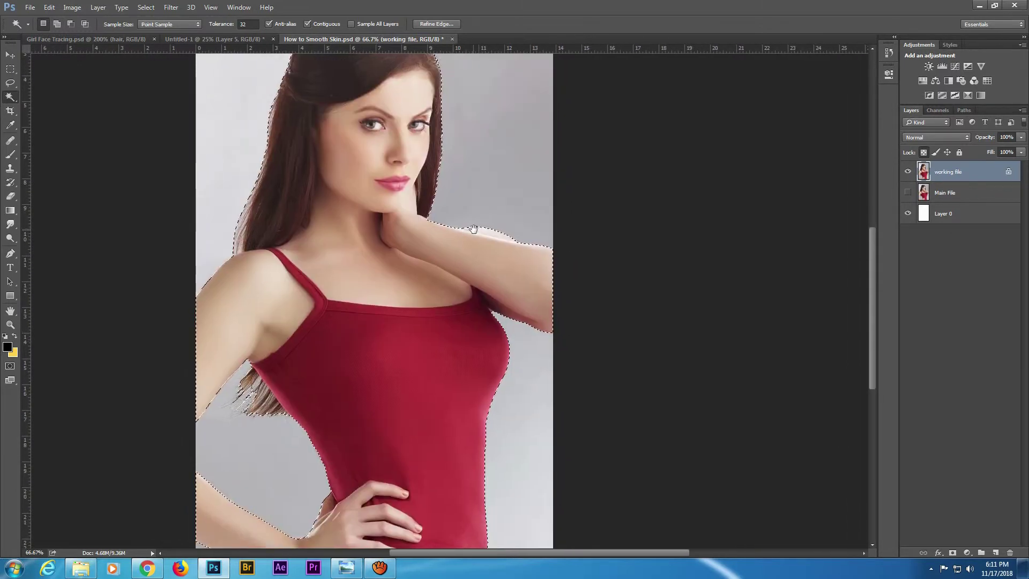
Copy the woman onto a new Layer 1 and hide the working file layer
key("ctrl+j")
left_click(908, 193)
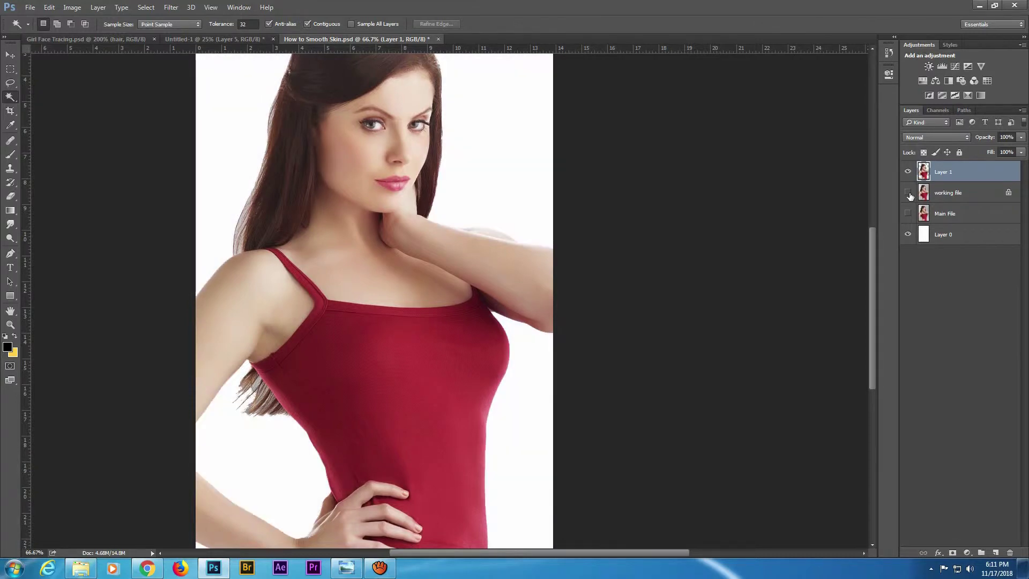
left_click_drag(420, 256, 413, 350)
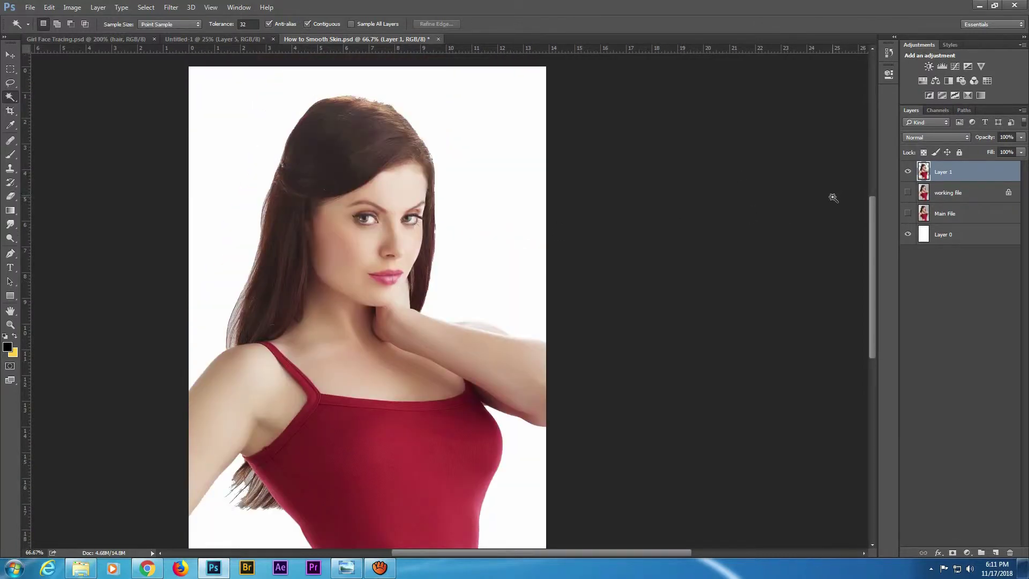
key("ctrl+l")
Apply Levels to Layer 1 brightening midtones and darkening shadows, then show the grey backdrop again
left_click_drag(800, 201, 785, 201)
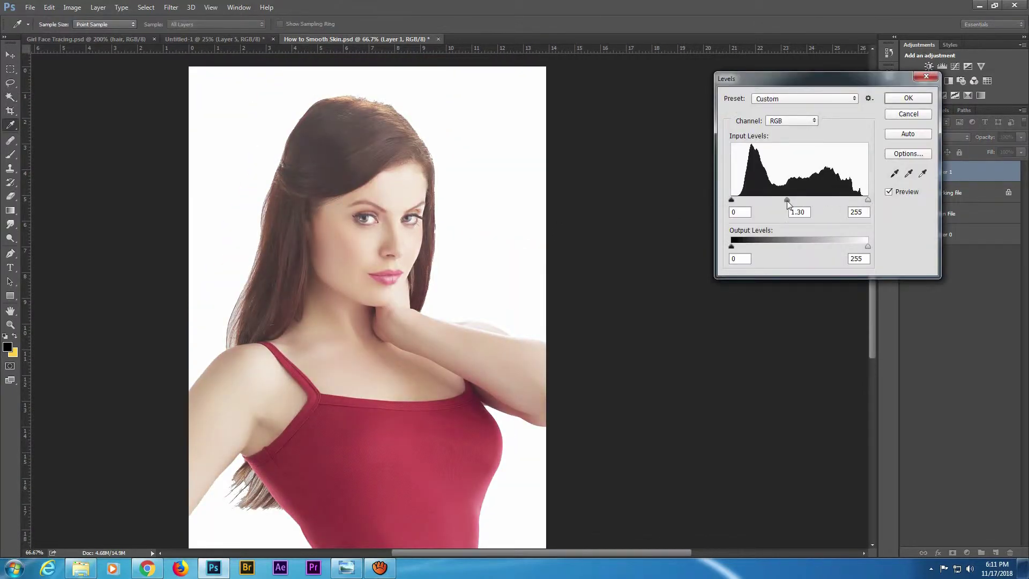
left_click_drag(732, 200, 738, 200)
left_click(907, 98)
left_click(911, 191)
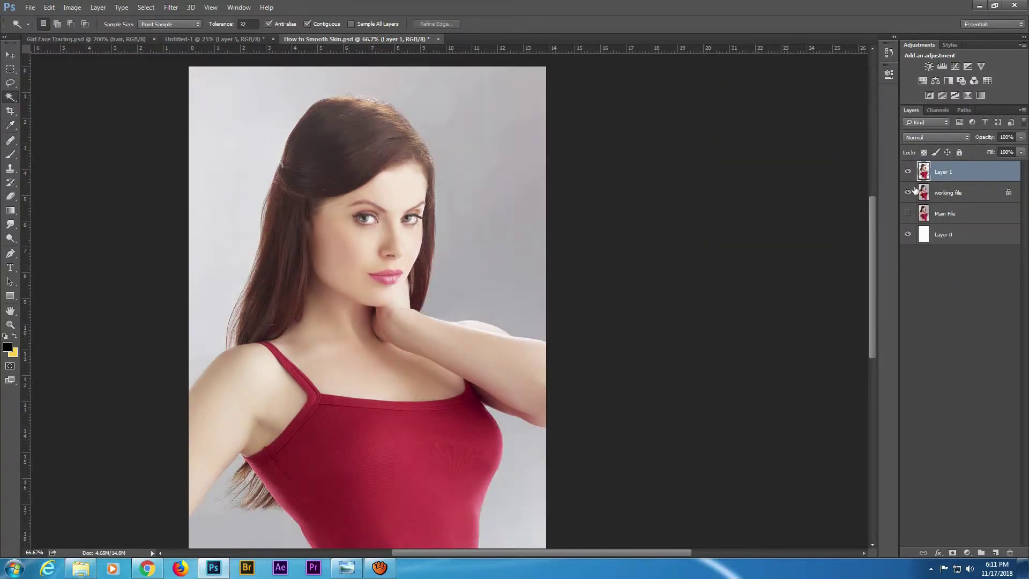
Apply a Red-channel Levels change to Layer 1, brightening highlights and deepening shadows
key("ctrl+l")
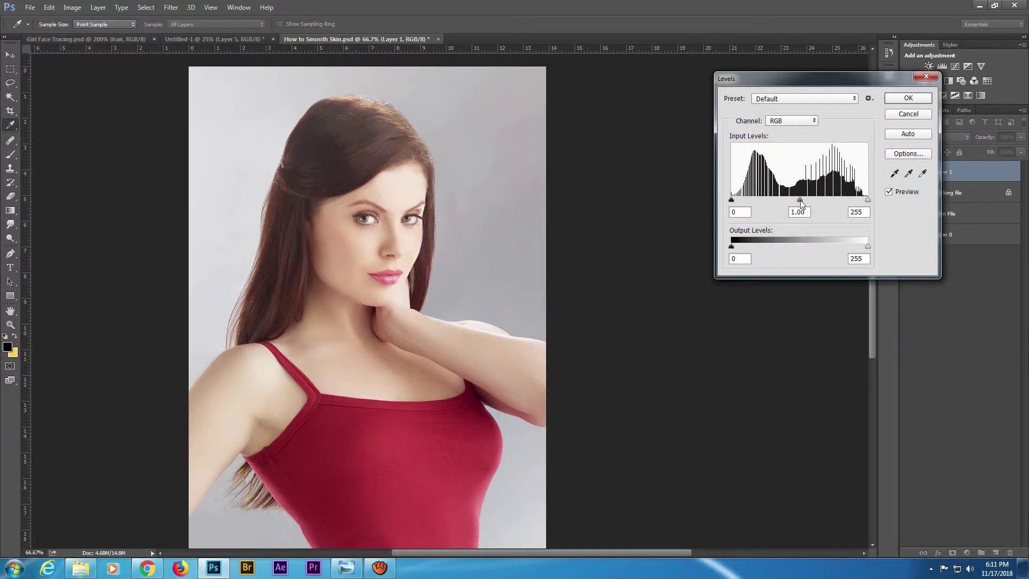
left_click(799, 120)
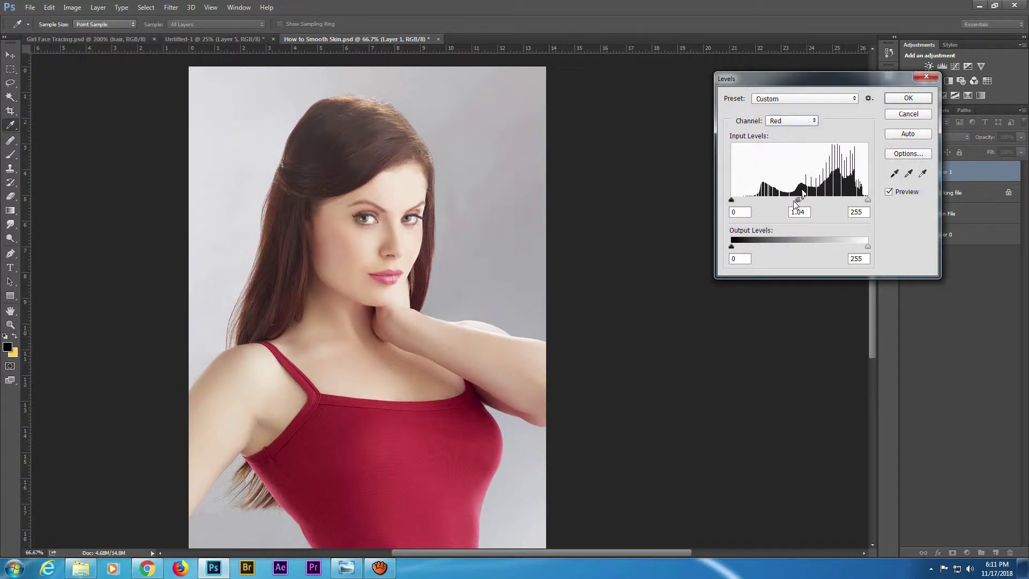
left_click_drag(785, 202, 782, 202)
left_click_drag(867, 200, 854, 202)
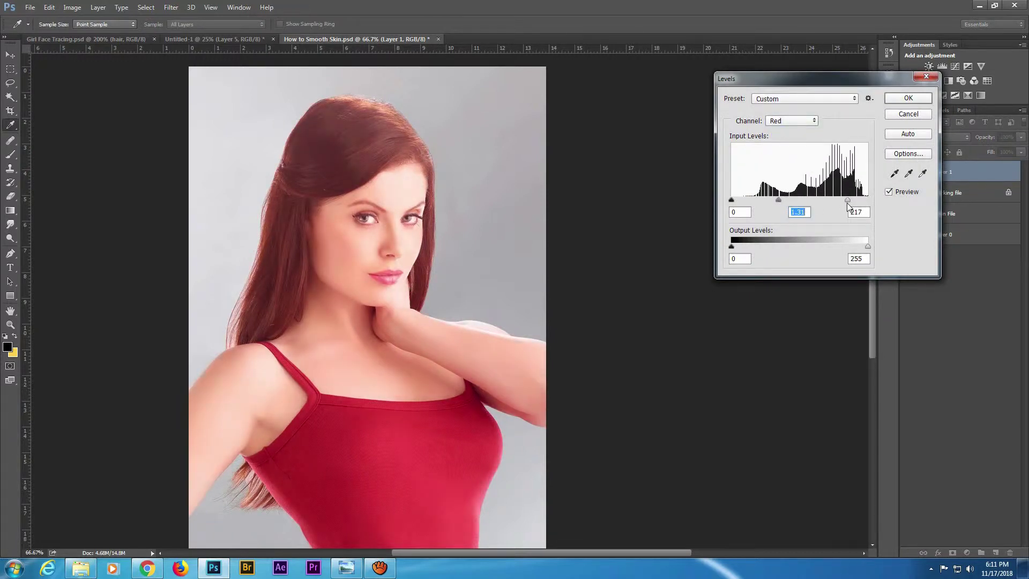
left_click_drag(731, 200, 792, 201)
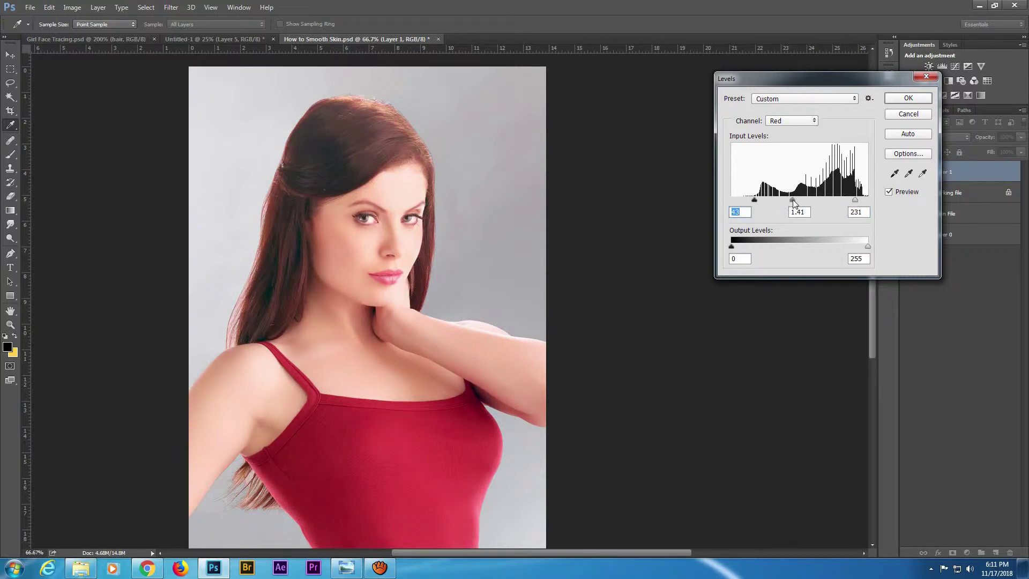
left_click(906, 99)
key("w")
key("ctrl+b")
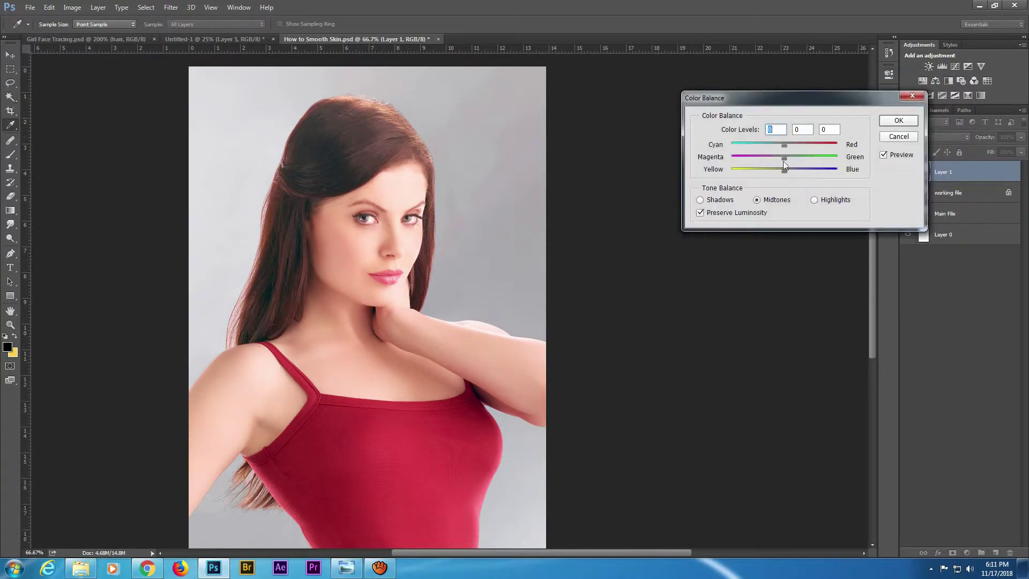
Shift Layer 1's midtones toward red and magenta with Color Balance
mouse_move(798, 144)
left_mouse_down()
mouse_move(770, 171)
mouse_move(775, 159)
left_mouse_up()
left_click(791, 173)
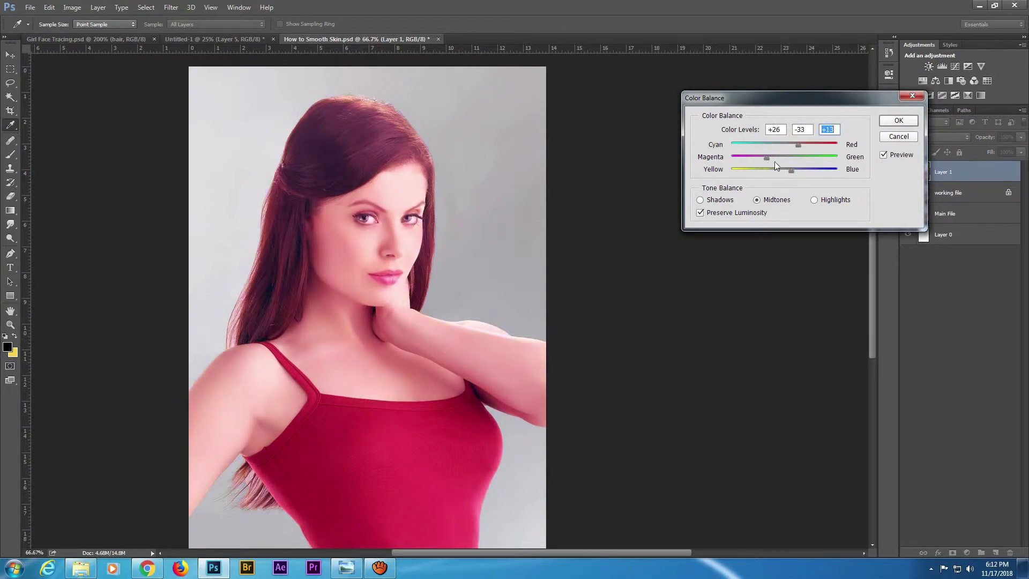
left_click(898, 120)
Lower the working file backdrop's Levels output highlights and adjust midtones, then reselect Layer 1
left_click(956, 199)
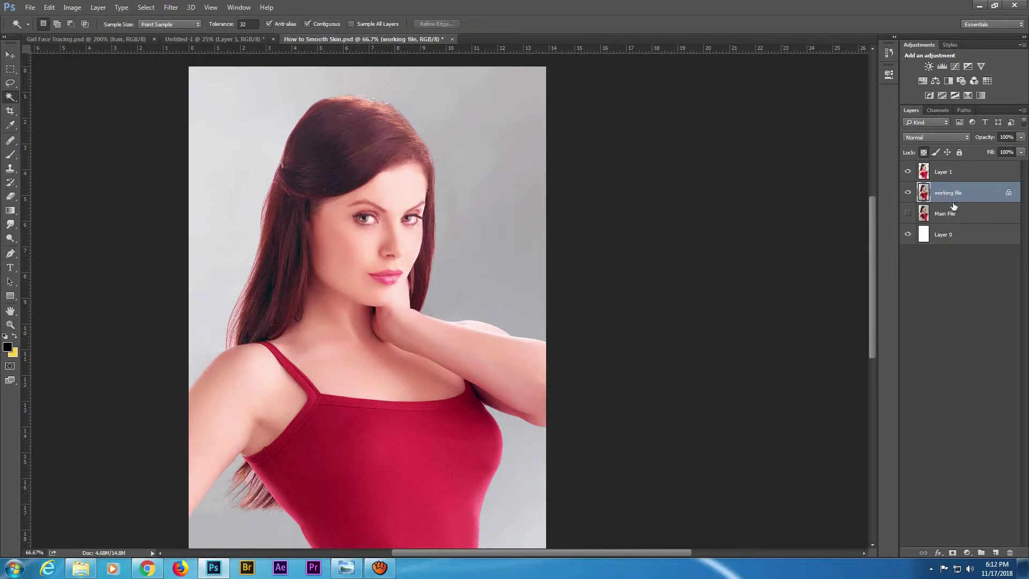
key("ctrl+l")
mouse_move(867, 247)
left_mouse_down()
mouse_move(832, 247)
mouse_move(851, 248)
left_mouse_up()
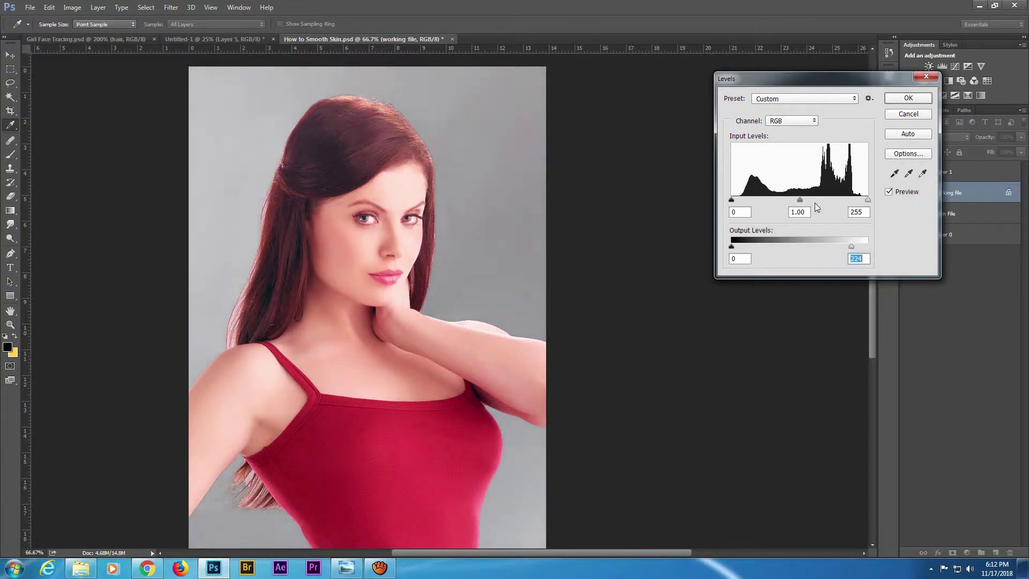
mouse_move(800, 201)
left_mouse_down()
mouse_move(765, 201)
mouse_move(777, 201)
left_mouse_up()
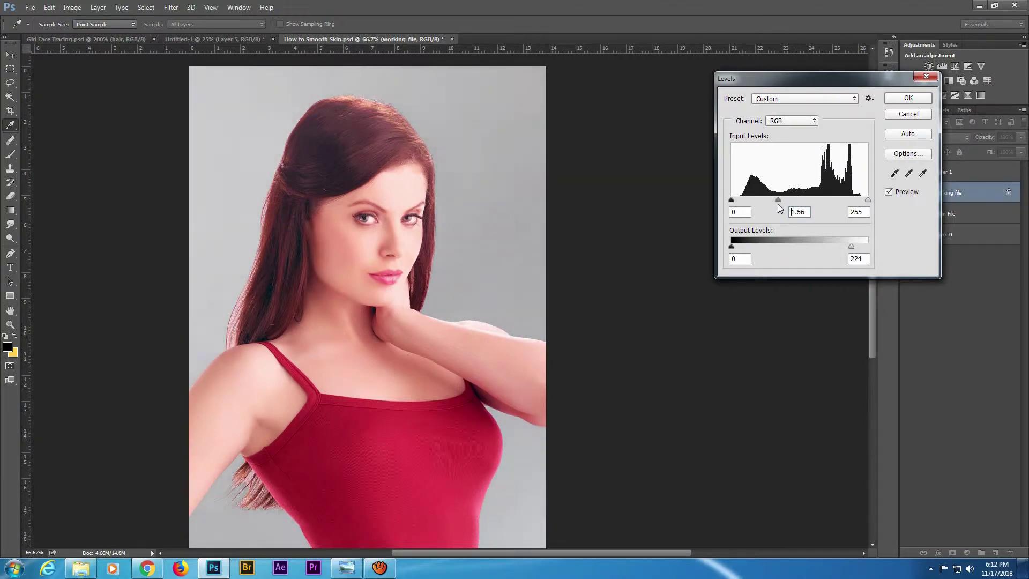
mouse_move(851, 246)
left_mouse_down()
mouse_move(838, 248)
mouse_move(854, 248)
left_mouse_up()
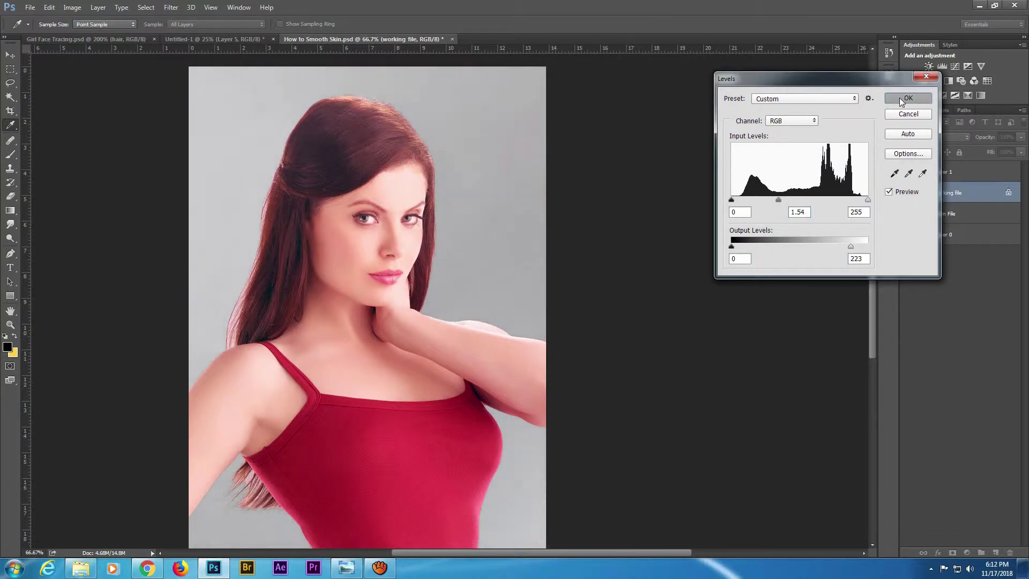
left_click(908, 99)
left_click(963, 174)
left_click(10, 224)
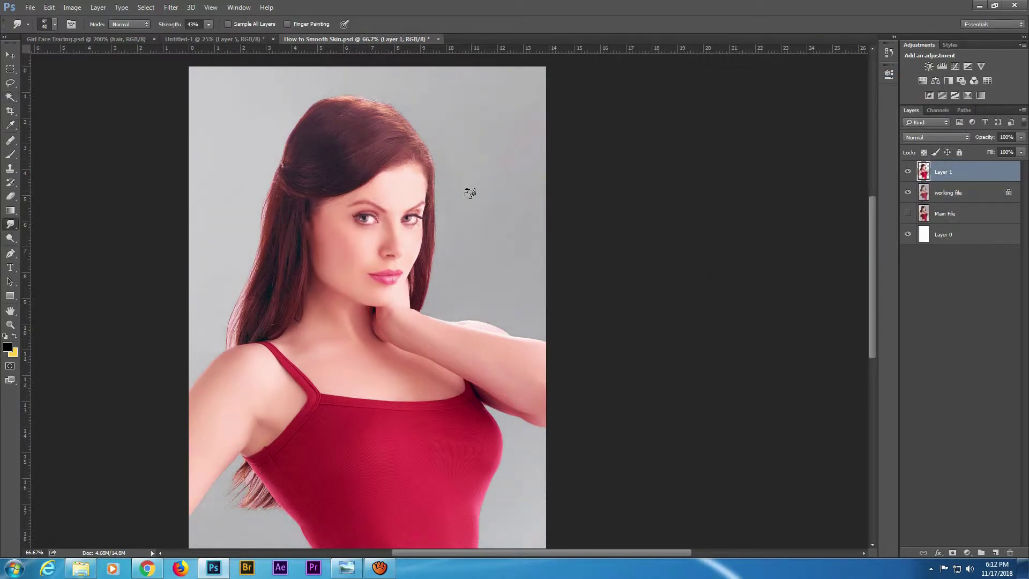
Choose a soft, smaller smudge brush and zoom in on the lower-left hair tips
right_click(478, 193)
double_click(829, 485)
key("ctrl+plus")
left_click_drag(459, 292, 585, 71)
key("bracketleft")
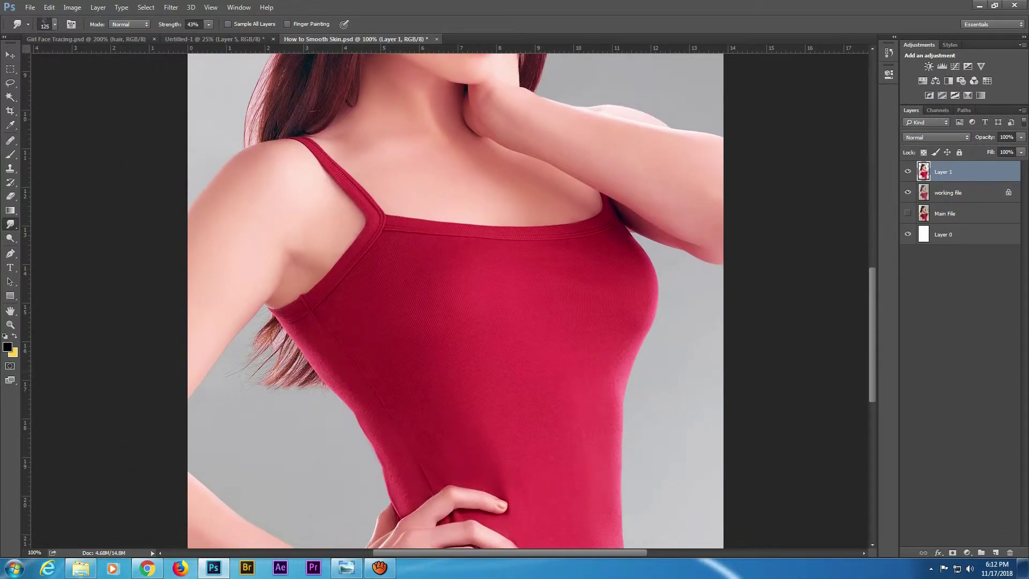
key("bracketleft")
Smudge the hair tips outward at 96% then 75% strength, and hide the working file layer
left_click_drag(273, 342, 228, 386)
key("9")
key("6")
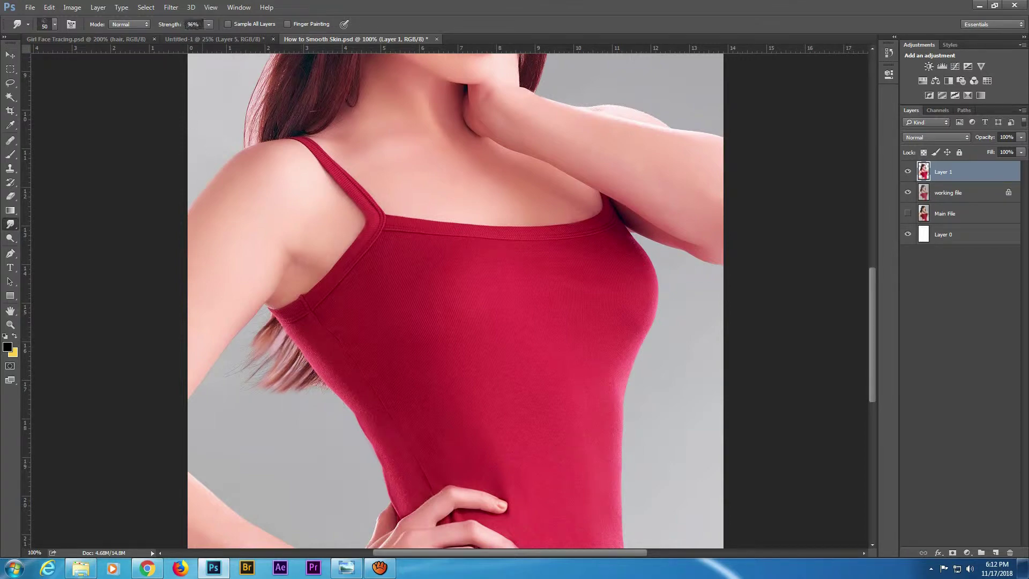
key("bracketleft")
key("7")
key("5")
left_click_drag(273, 334, 298, 388)
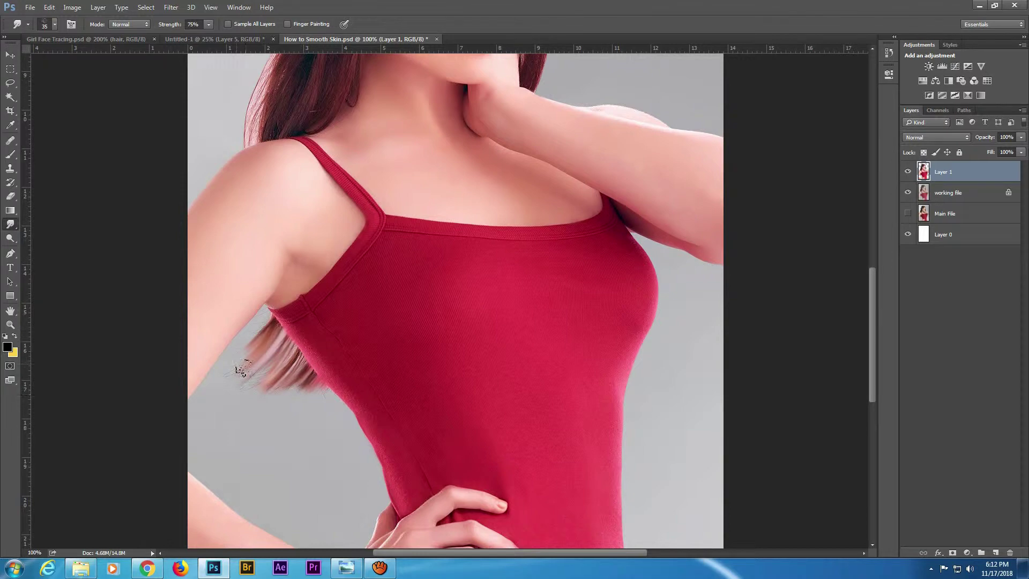
left_click_drag(262, 337, 241, 362)
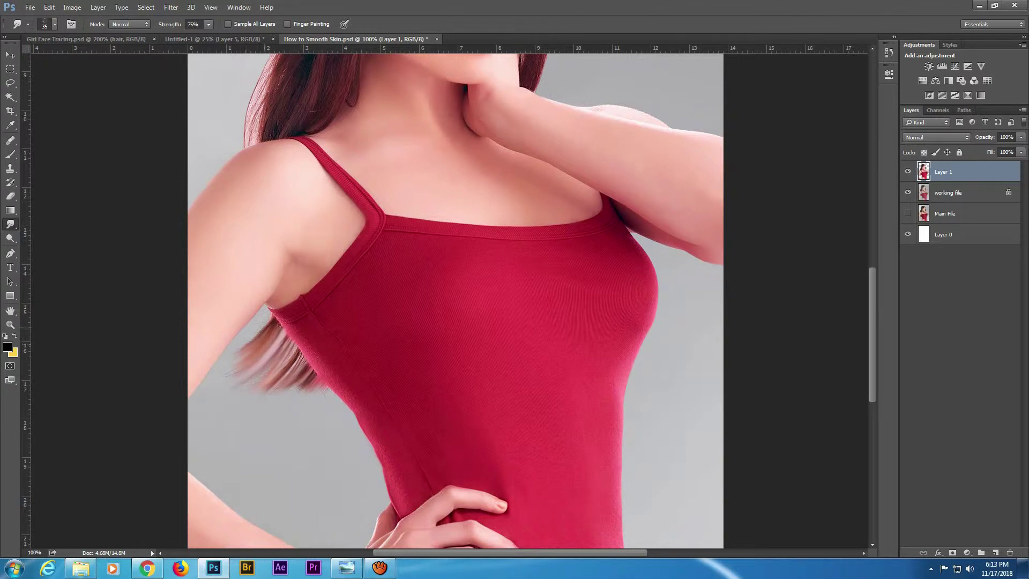
left_click(908, 193)
key("ctrl+minus")
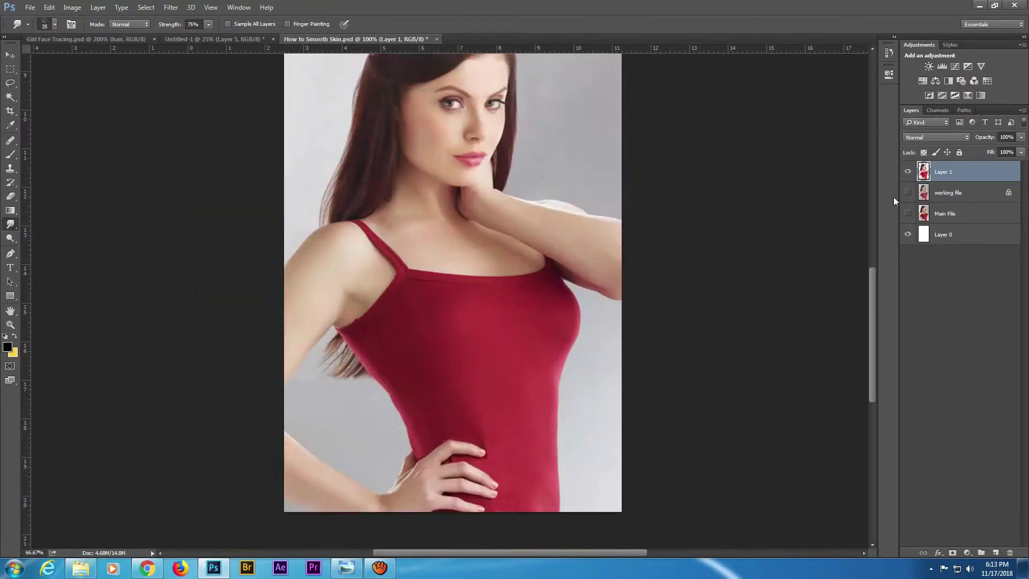
Add a new layer above the backdrop and fill it with dark grey #414141
key("ctrl+minus")
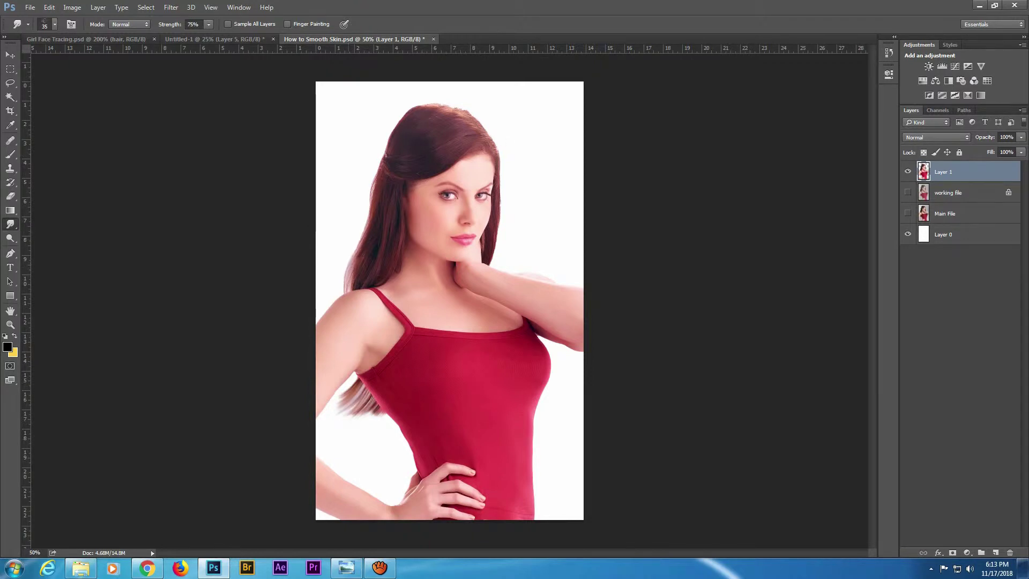
left_click(961, 198)
left_click(994, 552)
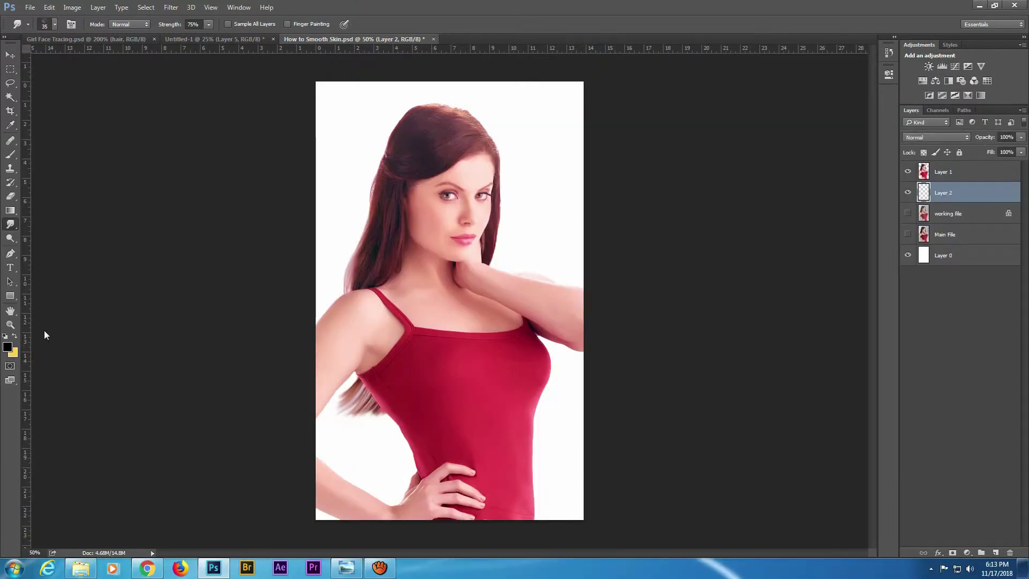
left_click(7, 347)
type("ffffff")
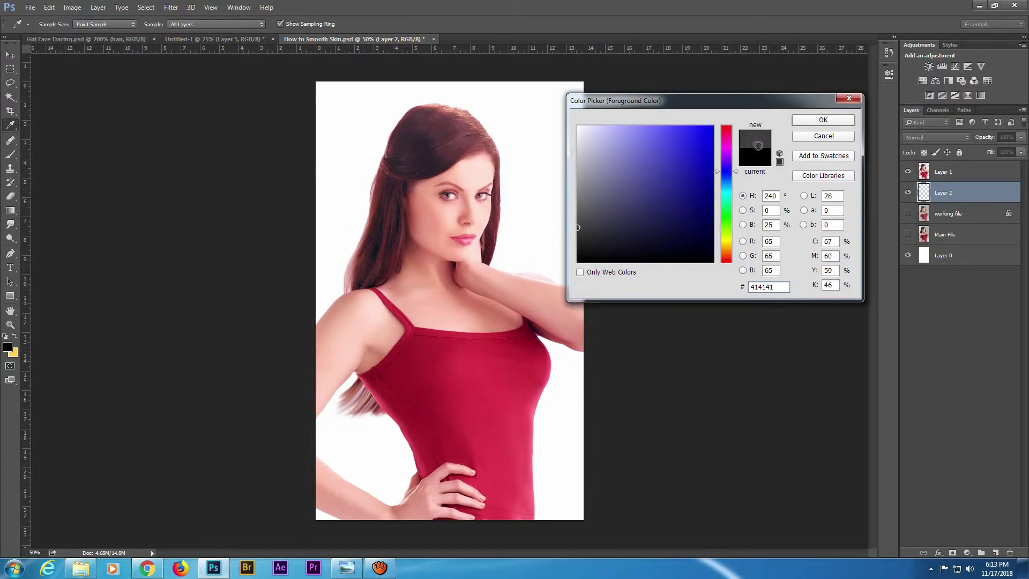
left_click(822, 120)
key("alt+BackSpace")
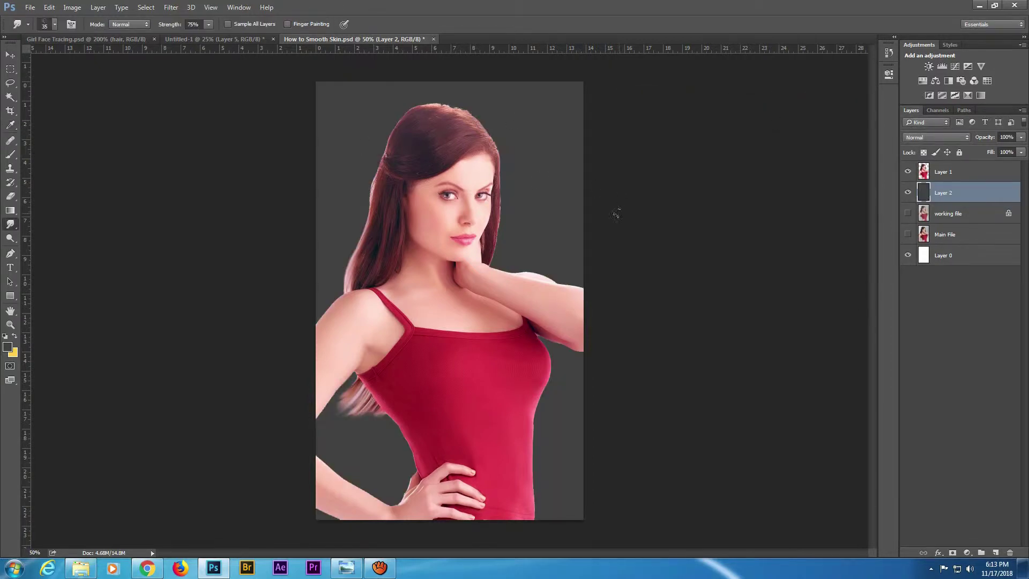
Smudge the stray and jagged hair edges, then add a new empty layer beneath the portrait
key("ctrl+plus")
left_click_drag(295, 41, 346, 154)
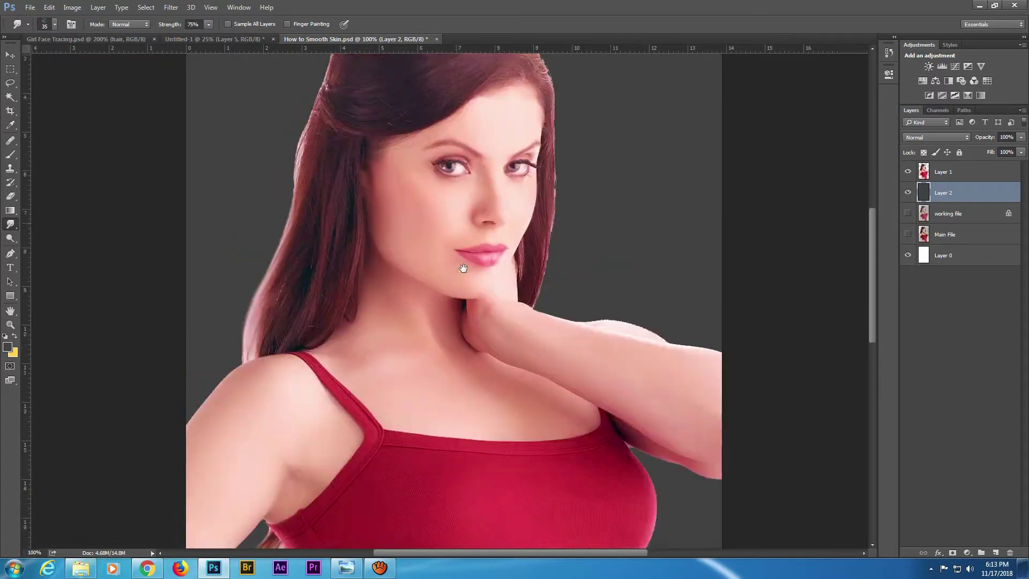
key("alt+bracketright")
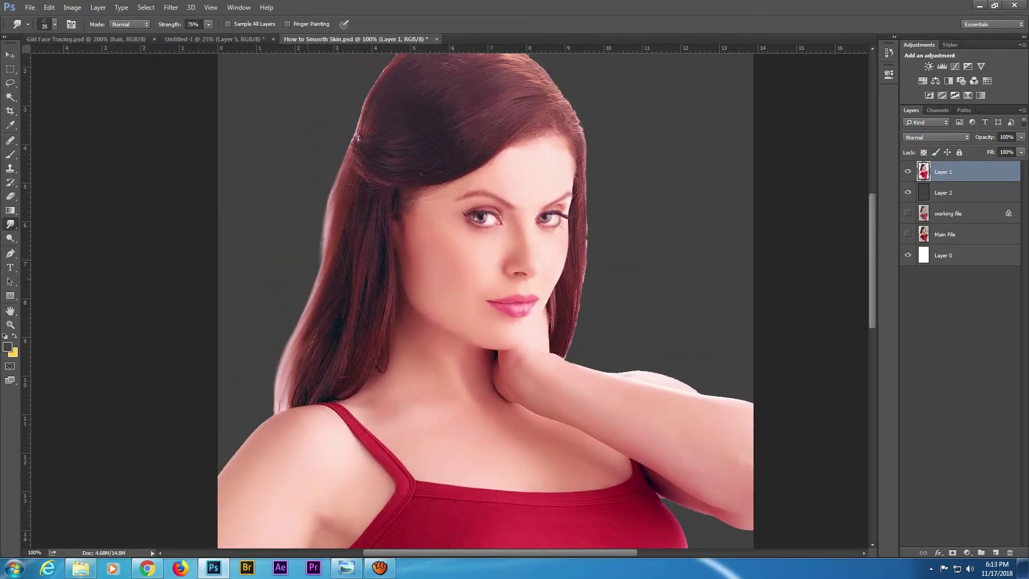
mouse_move(373, 145)
left_mouse_down()
mouse_move(363, 190)
mouse_move(313, 223)
left_mouse_up()
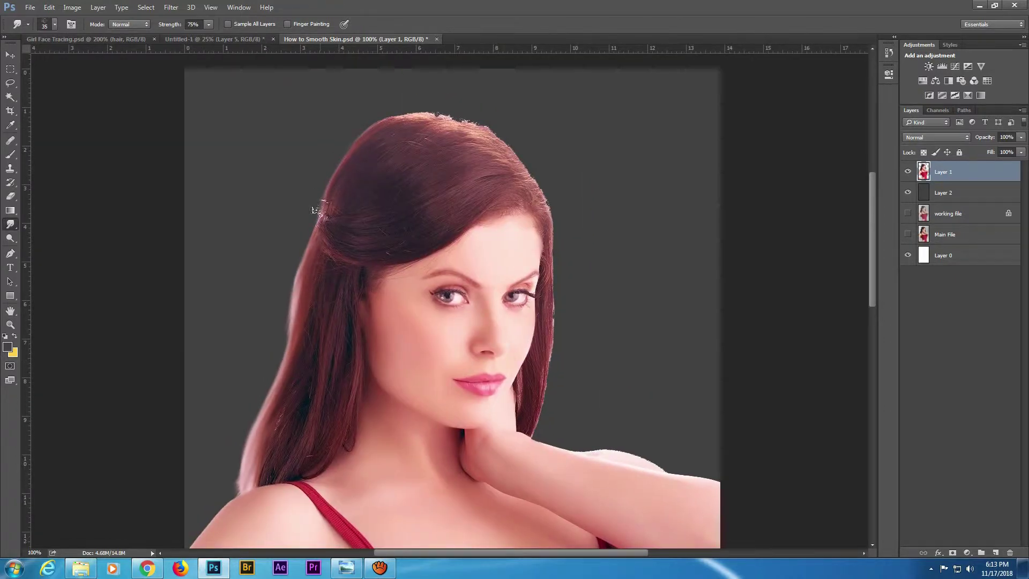
left_click_drag(444, 113, 490, 128)
mouse_move(415, 113)
left_mouse_down()
mouse_move(490, 128)
mouse_move(426, 115)
mouse_move(453, 117)
left_mouse_up()
left_click_drag(551, 263, 545, 167)
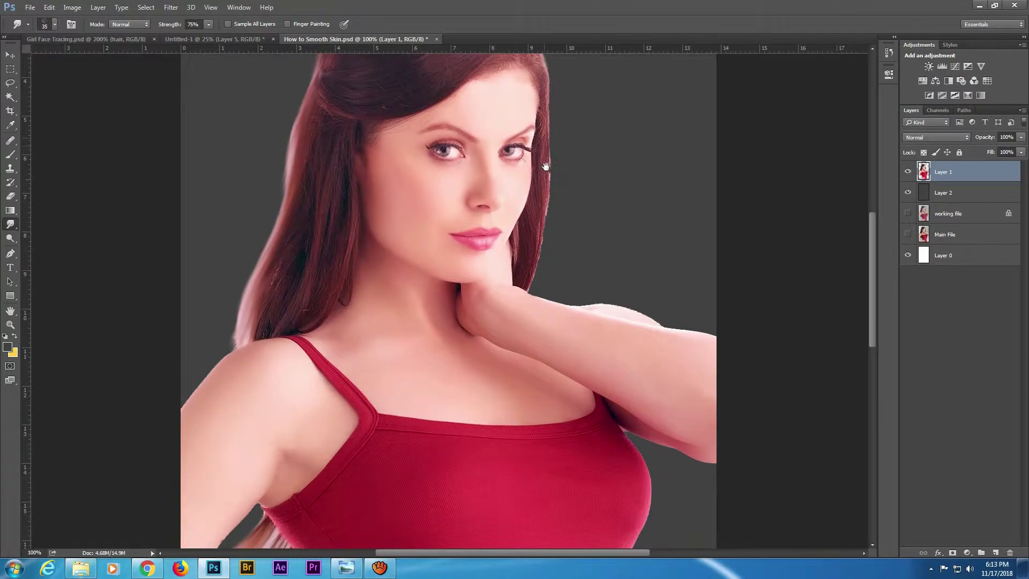
key("ctrl+minus")
key("ctrl+minus")
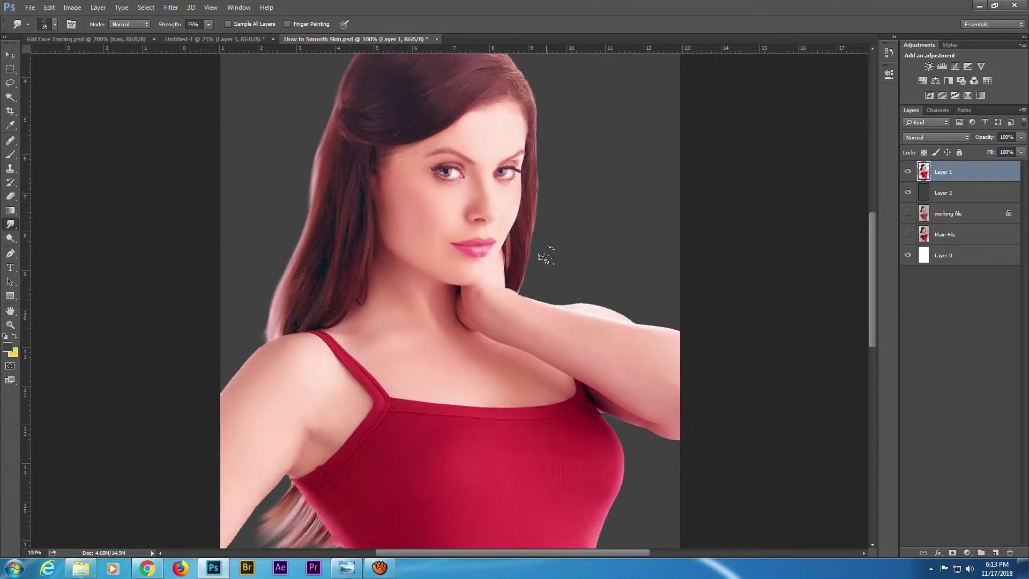
left_click(989, 552, "ctrl")
Paint one large soft white brush dab behind the woman on the new layer
key("b")
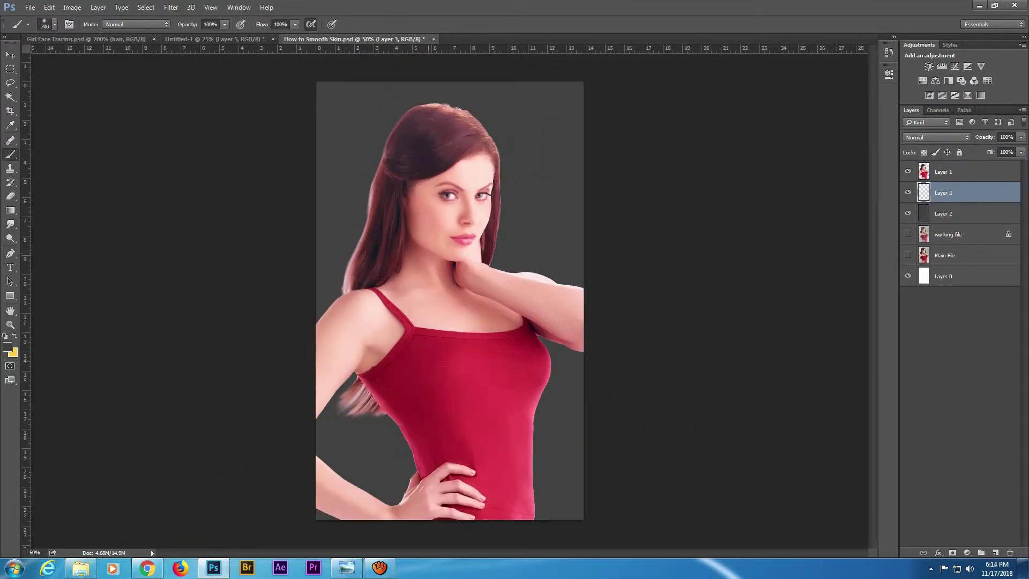
left_click(7, 347)
left_click(583, 127)
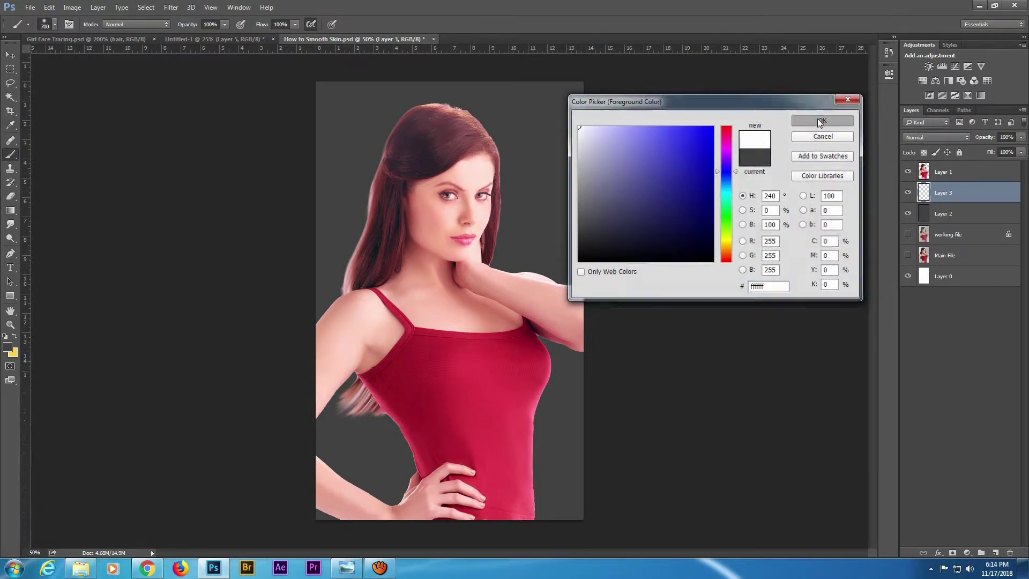
left_click(815, 117)
key("ctrl+minus")
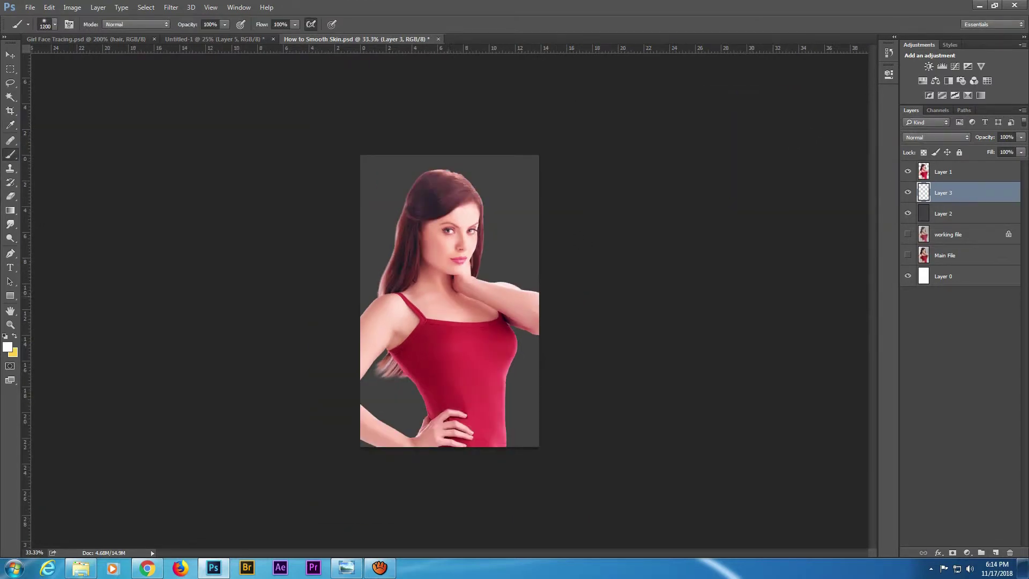
key("bracketright")
key("bracketright")
key("bracketright")
left_click(450, 298)
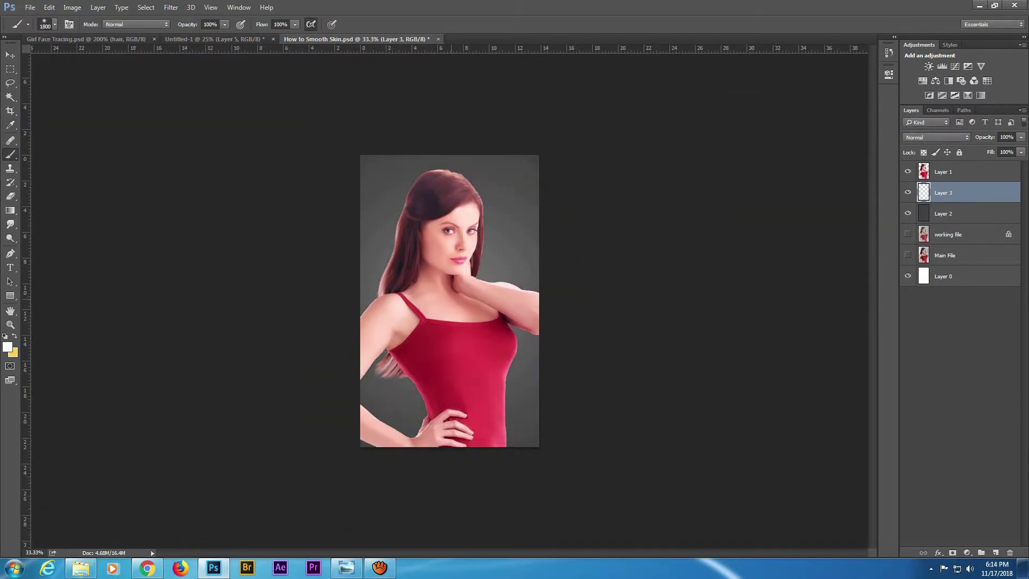
Free-transform the white glow larger toward the bottom-right and commit it
key("ctrl+plus")
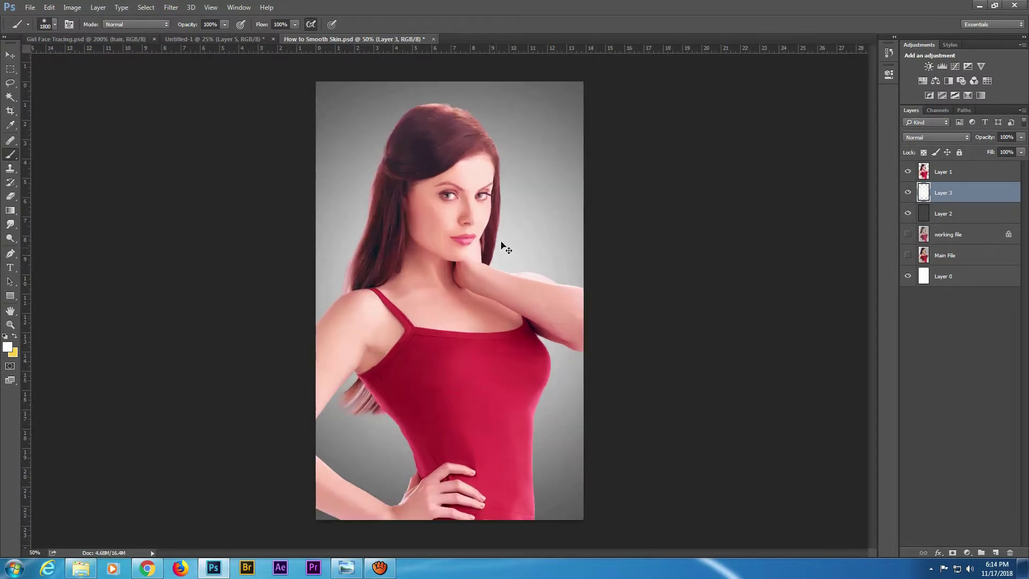
key("ctrl+plus")
key("ctrl+minus")
key("ctrl+t")
mouse_move(594, 527)
left_mouse_down()
mouse_move(634, 552)
mouse_move(620, 536)
left_mouse_up()
key("Return")
key("ctrl+plus")
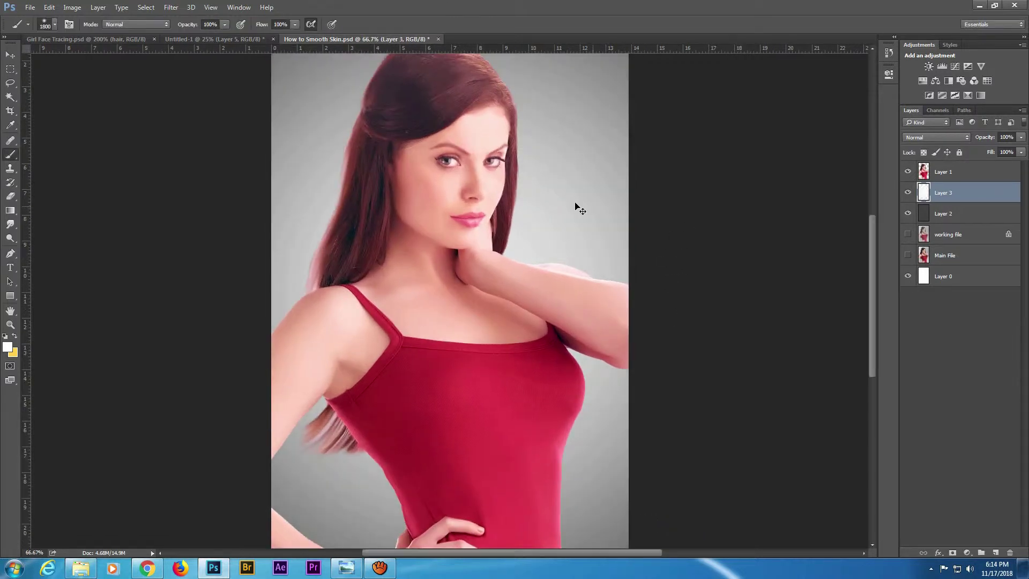
left_click(943, 172)
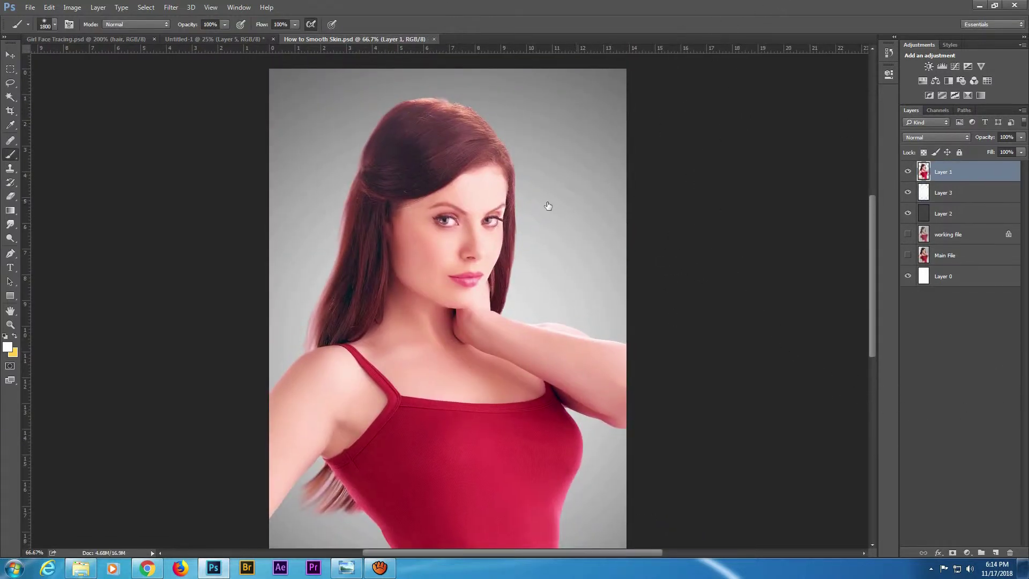
Set up a small scatter-brush Smudge tool with lowered strength
key("ctrl+plus")
key("ctrl+plus")
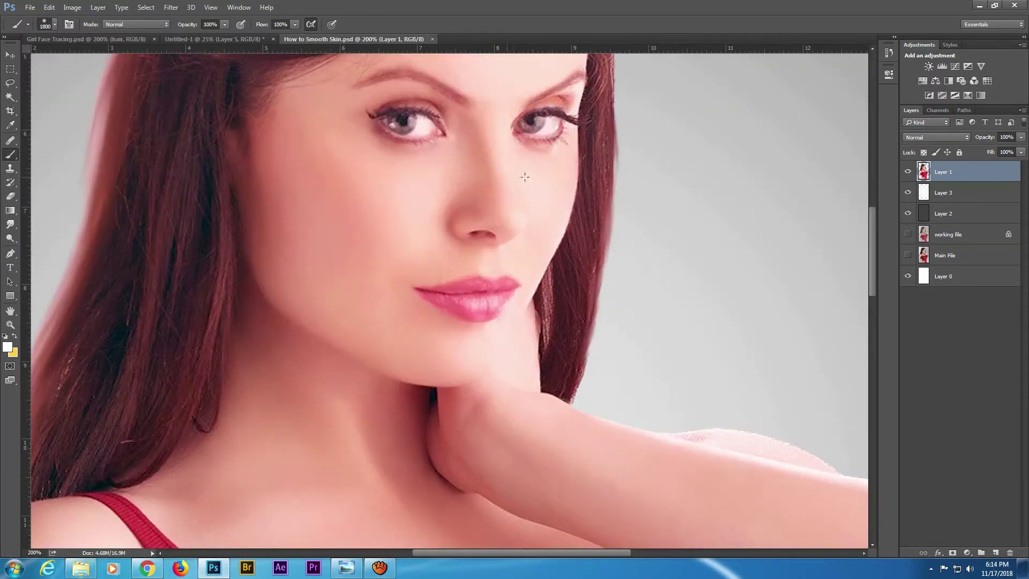
right_click(552, 188)
left_click(834, 449)
key("Return")
scroll(485, 155, "up", 3)
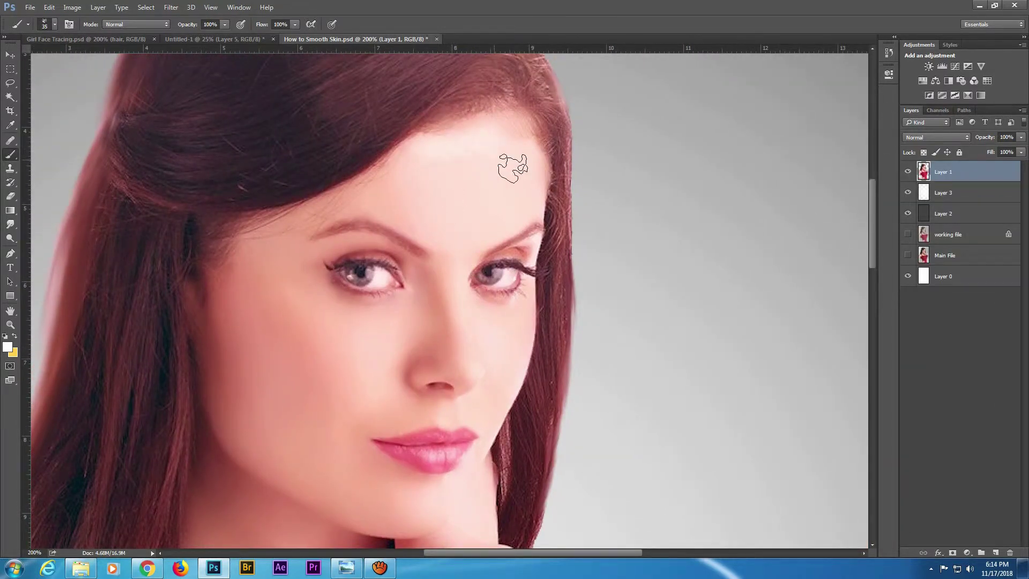
key("bracketleft")
key("bracketleft")
key("bracketleft")
key("r")
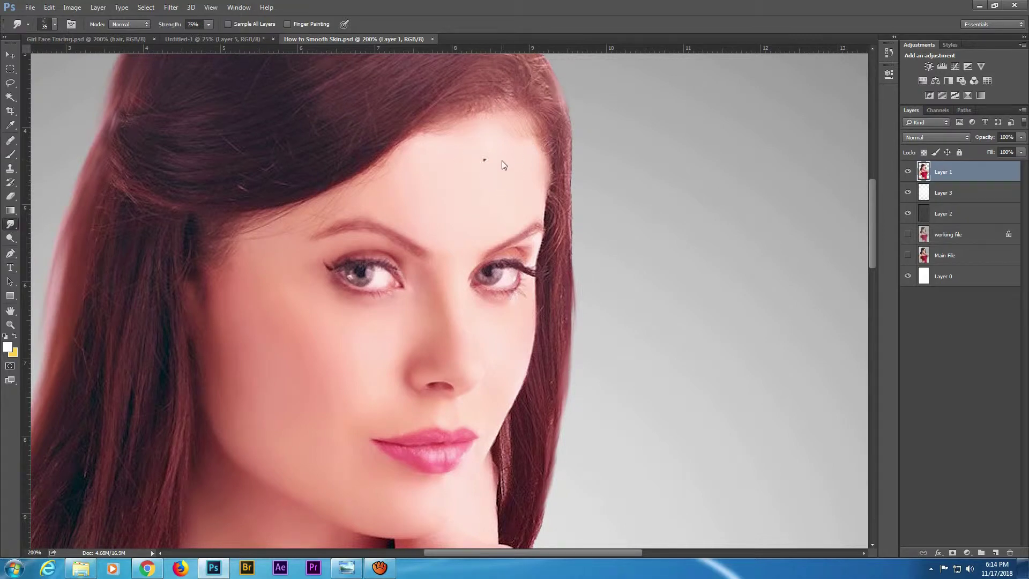
right_click(503, 163)
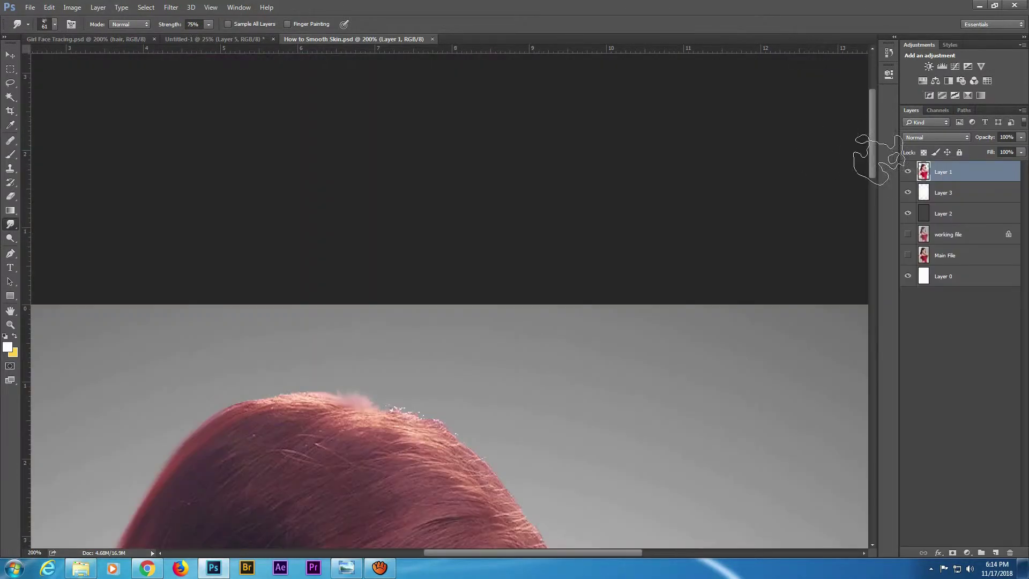
key("bracketleft")
key("bracketleft")
key("bracketleft")
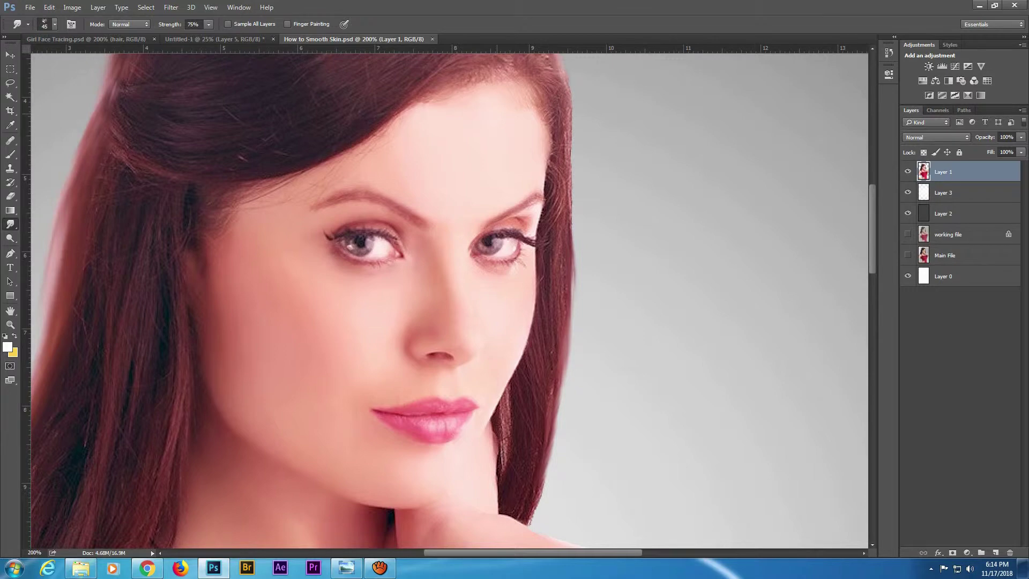
left_click_drag(169, 25, 150, 30)
Smudge the facial skin and the arm's speckled upper edge, then duplicate the portrait layer
scroll(276, 271, "down", 3)
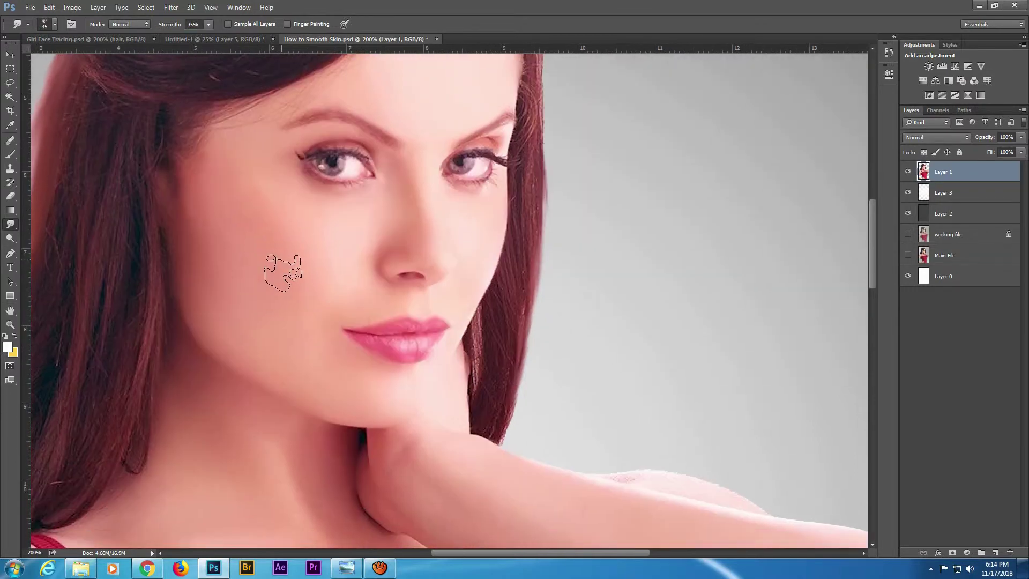
scroll(321, 352, "down", 2)
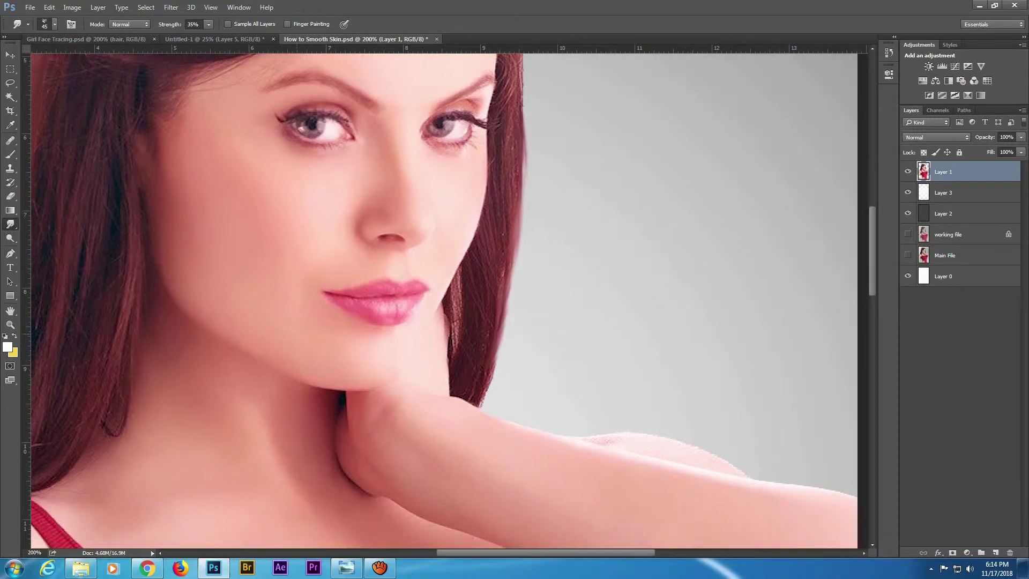
scroll(333, 176, "down", 5)
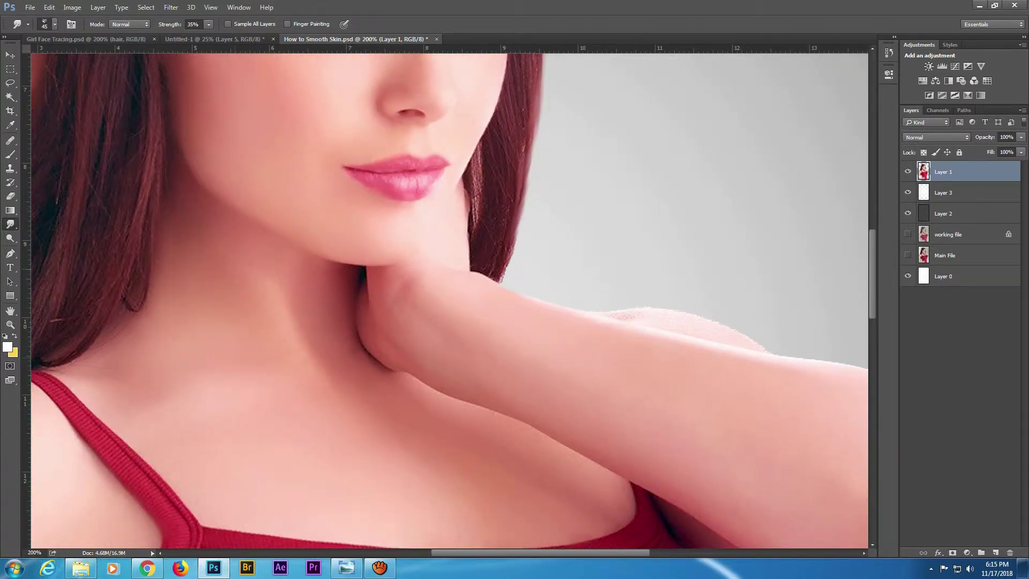
left_click_drag(396, 380, 336, 325)
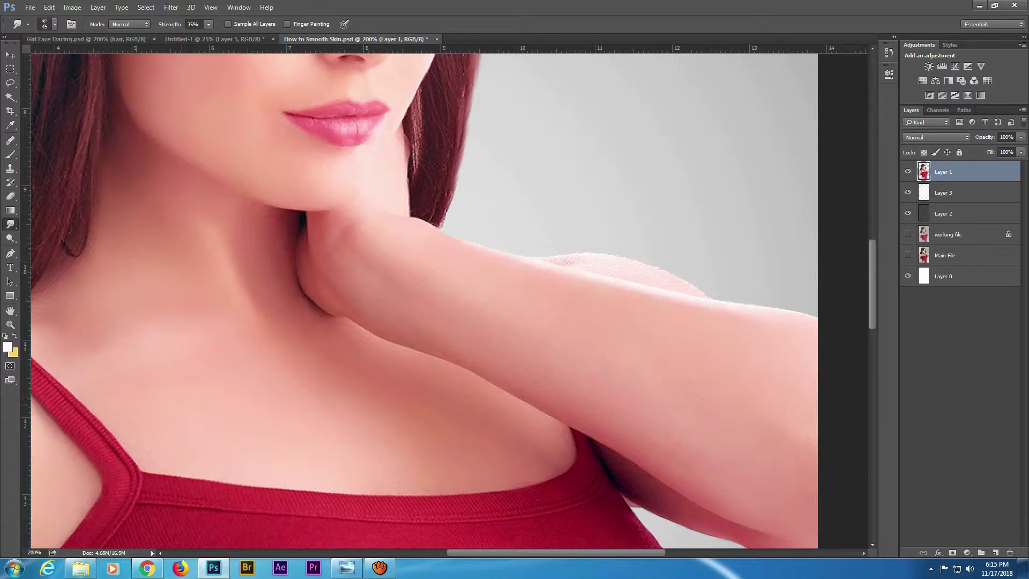
left_click_drag(475, 302, 497, 262)
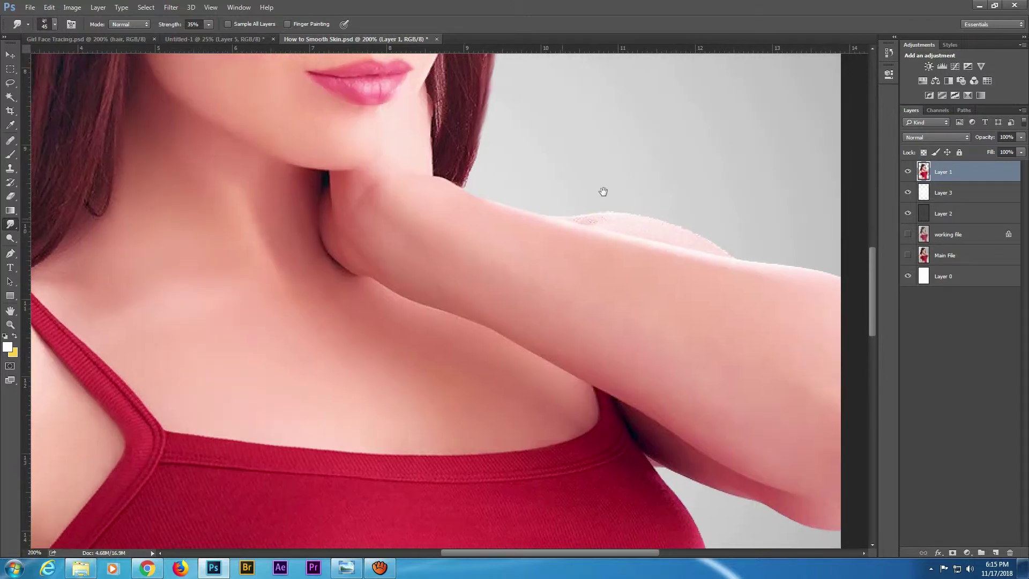
left_click_drag(602, 211, 589, 216)
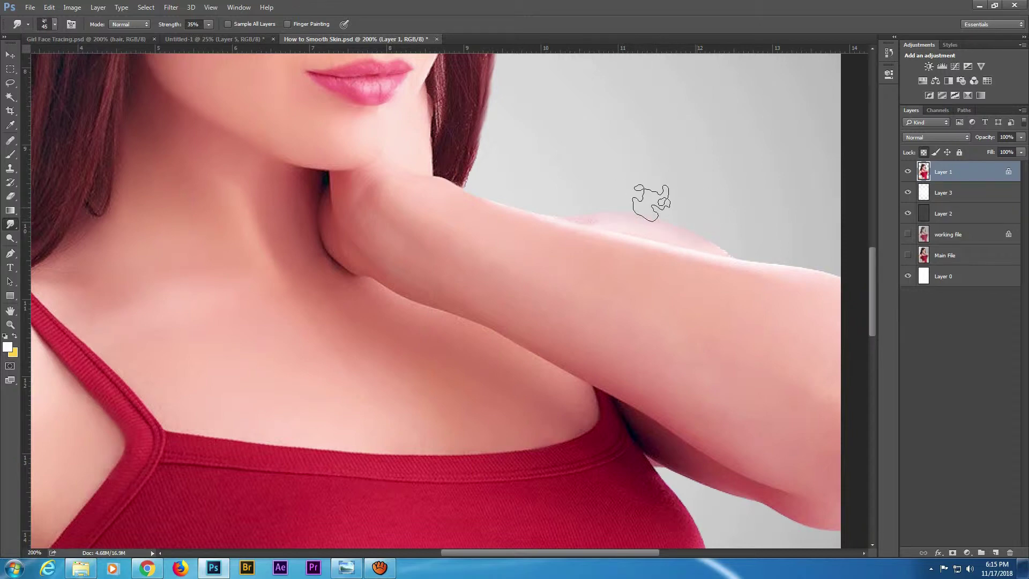
left_click_drag(528, 251, 381, 249)
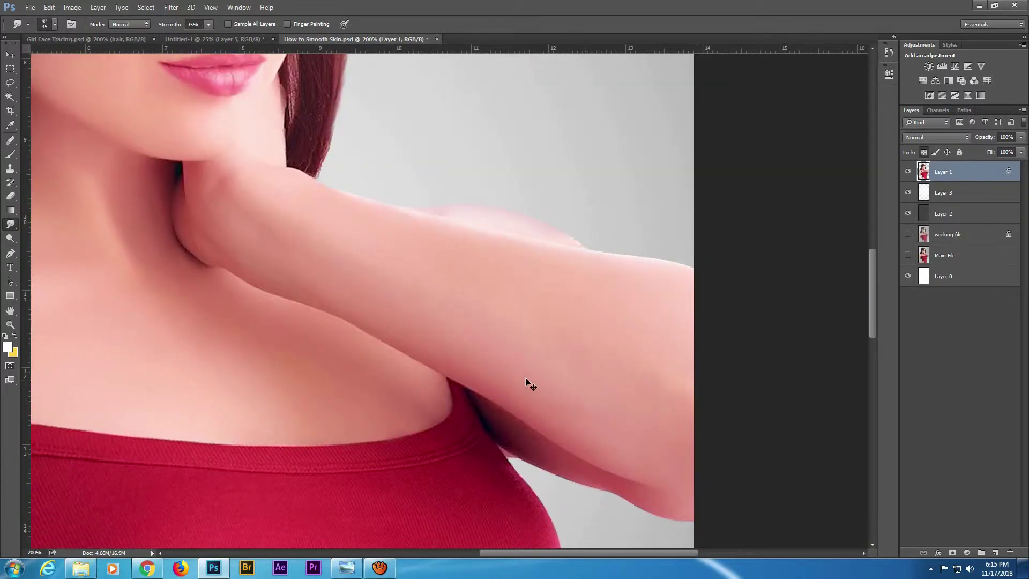
scroll(674, 318, "down", 2)
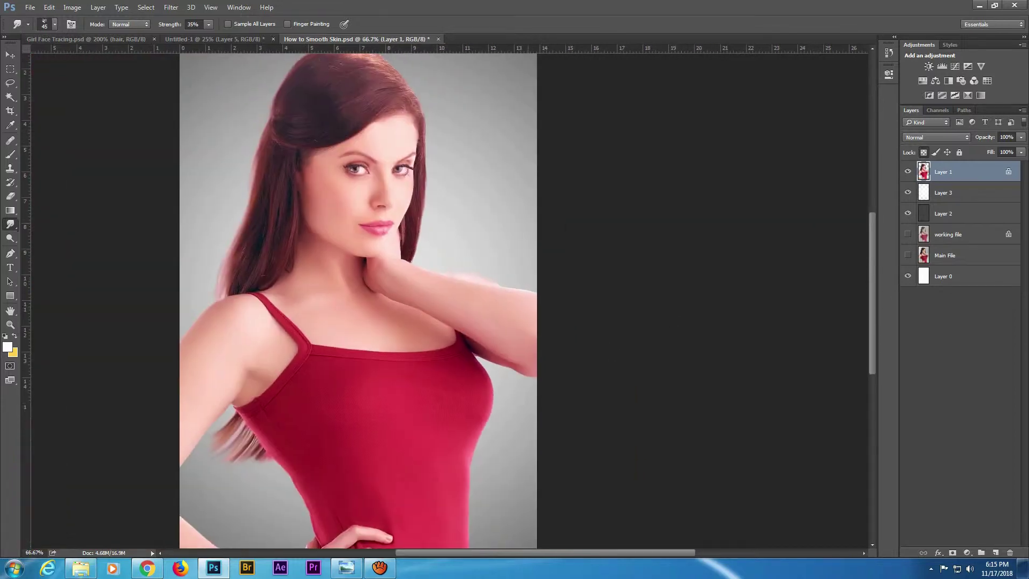
key("ctrl+j")
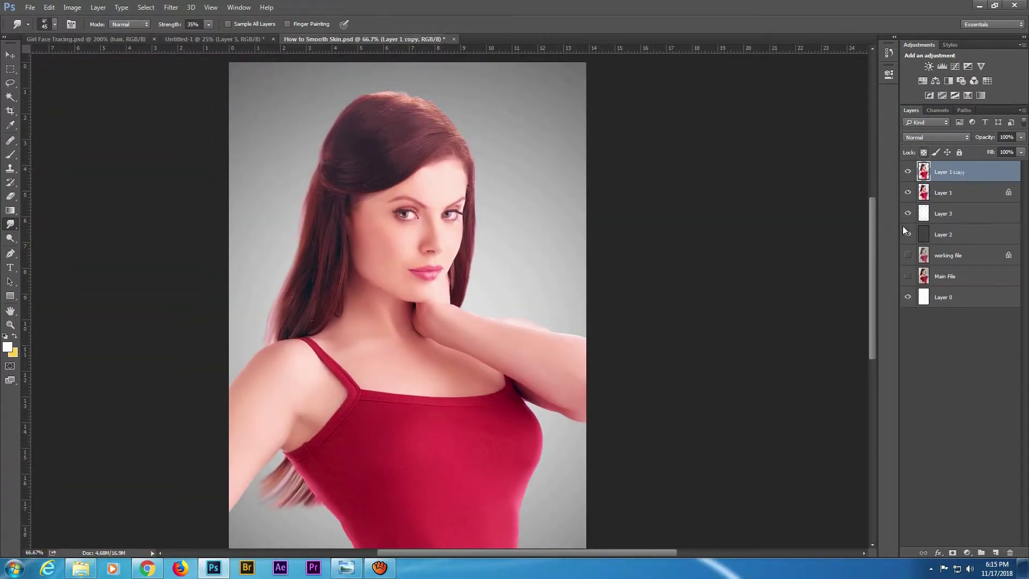
key("ctrl+u")
Fully desaturate Layer 1 copy, set its blend mode to Color and add a white mask
left_click_drag(724, 236, 671, 236)
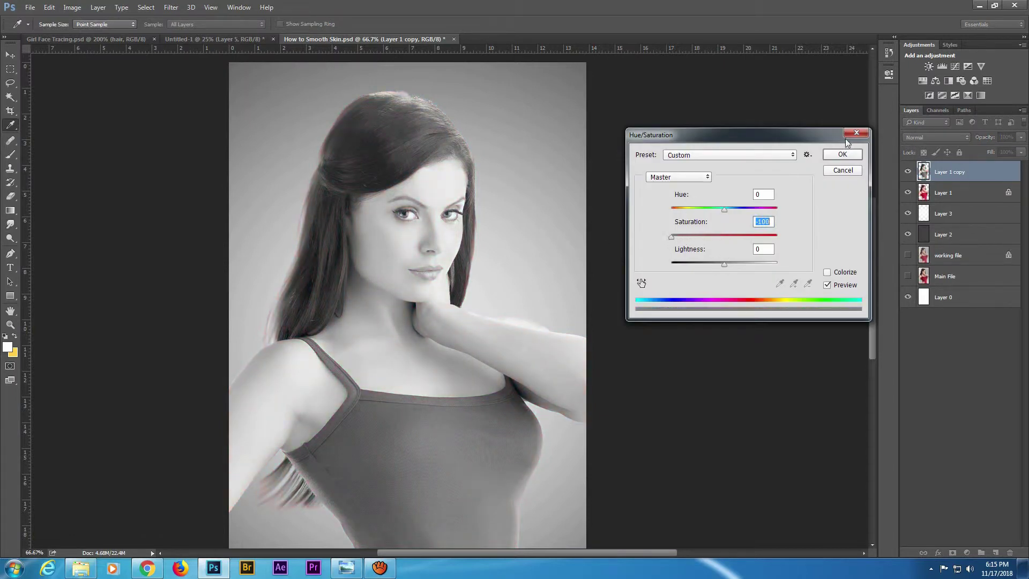
key("Return")
left_click(936, 137)
left_click(921, 339)
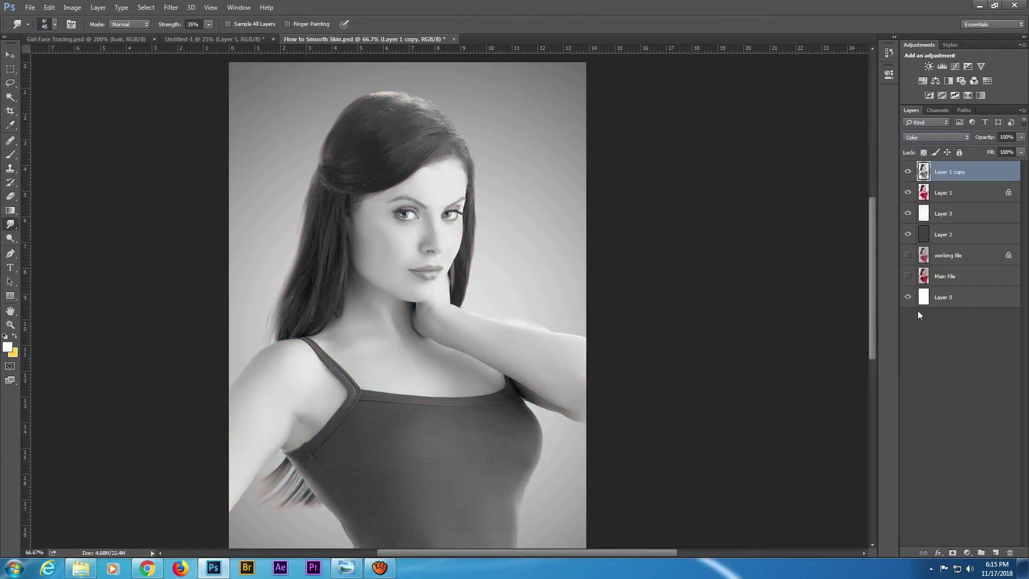
left_click(952, 552)
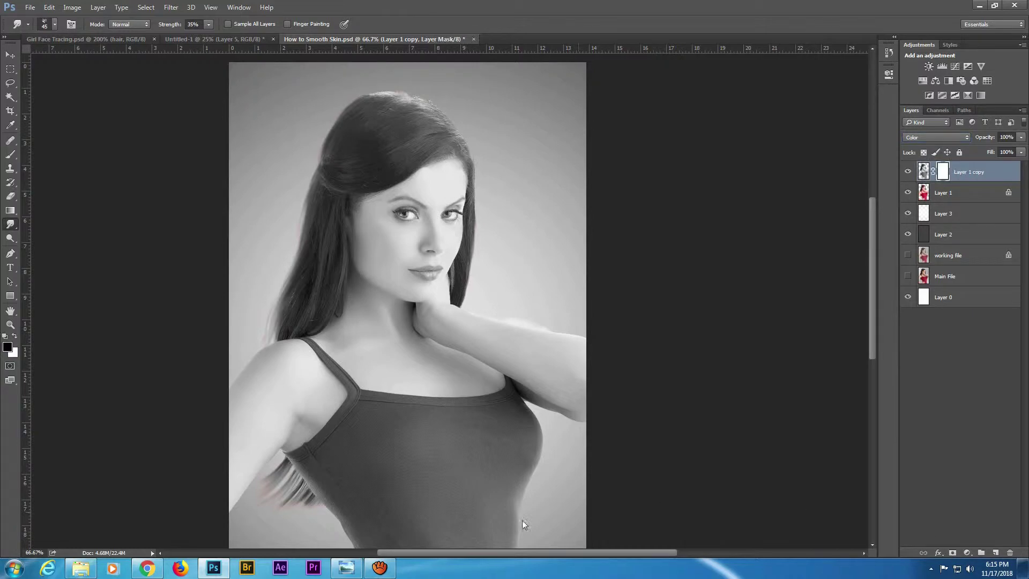
left_click(379, 567)
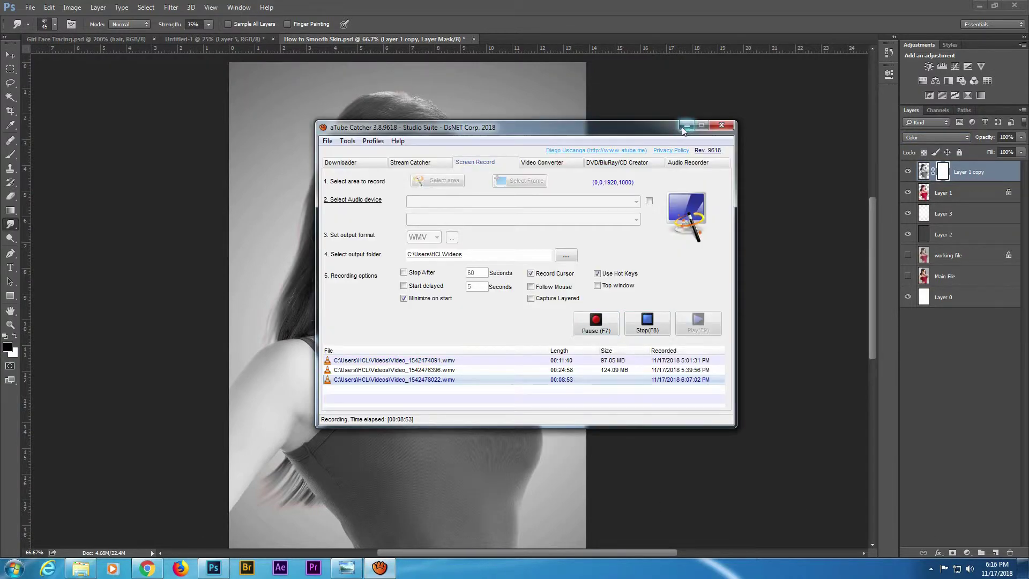
left_click(686, 126)
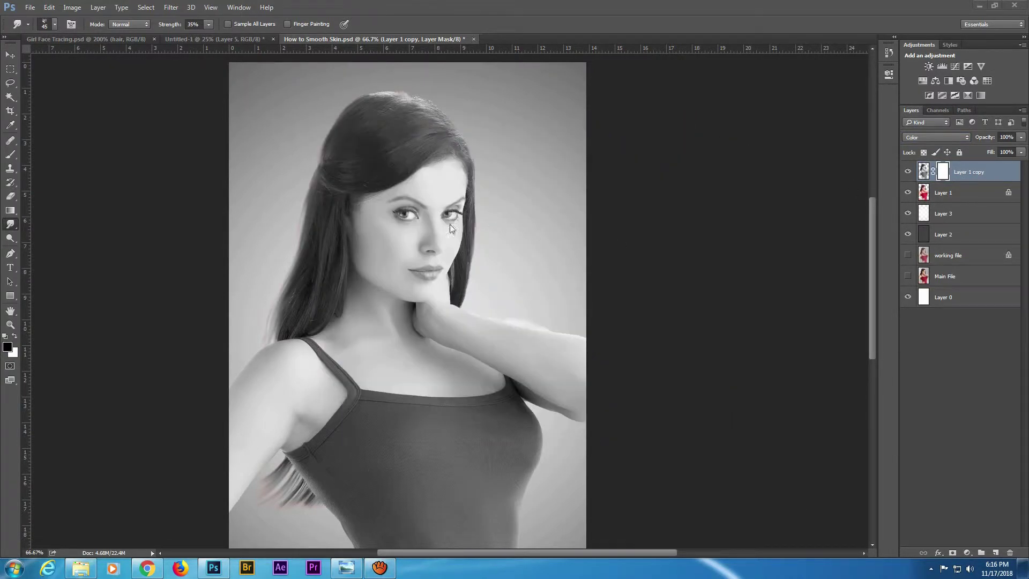
left_click(923, 171)
Target Layer 1 copy's mask with a slightly enlarged black brush
key("b")
key("ctrl+plus")
key("ctrl+plus")
left_click(8, 347)
key("Return")
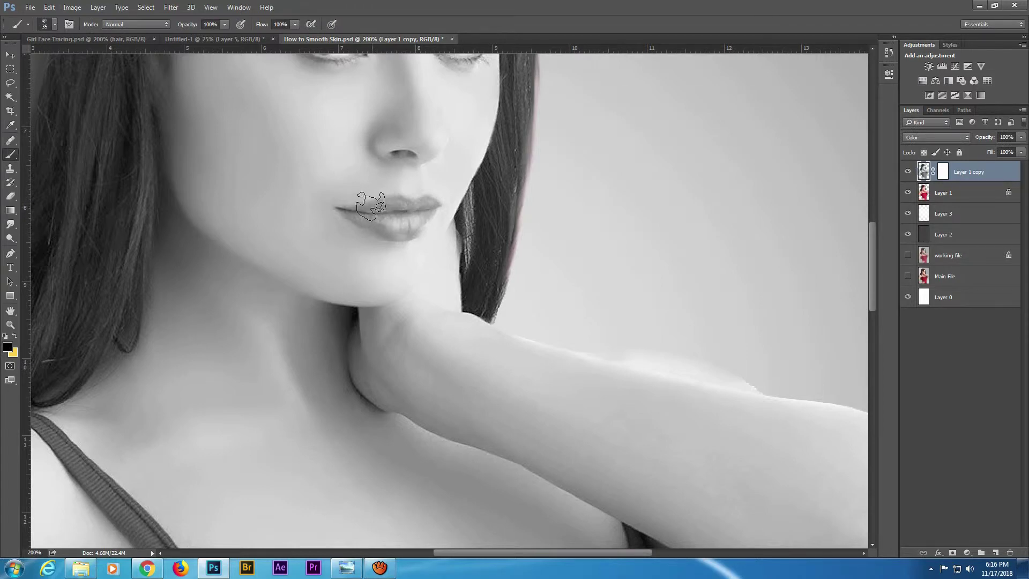
key("ctrl+minus")
key("ctrl+minus")
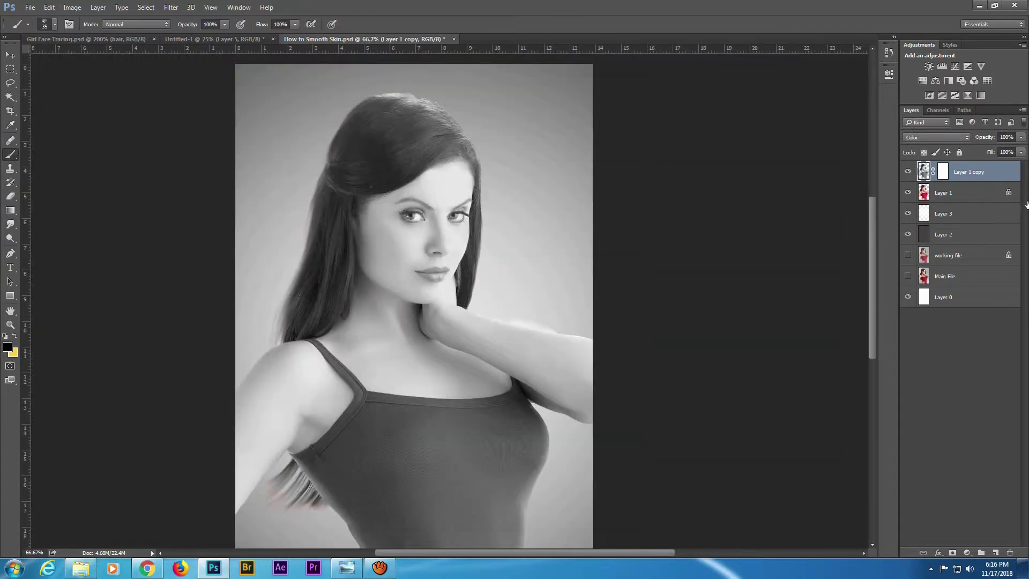
left_click(1006, 194)
left_click(943, 171)
scroll(459, 238, "up", 3)
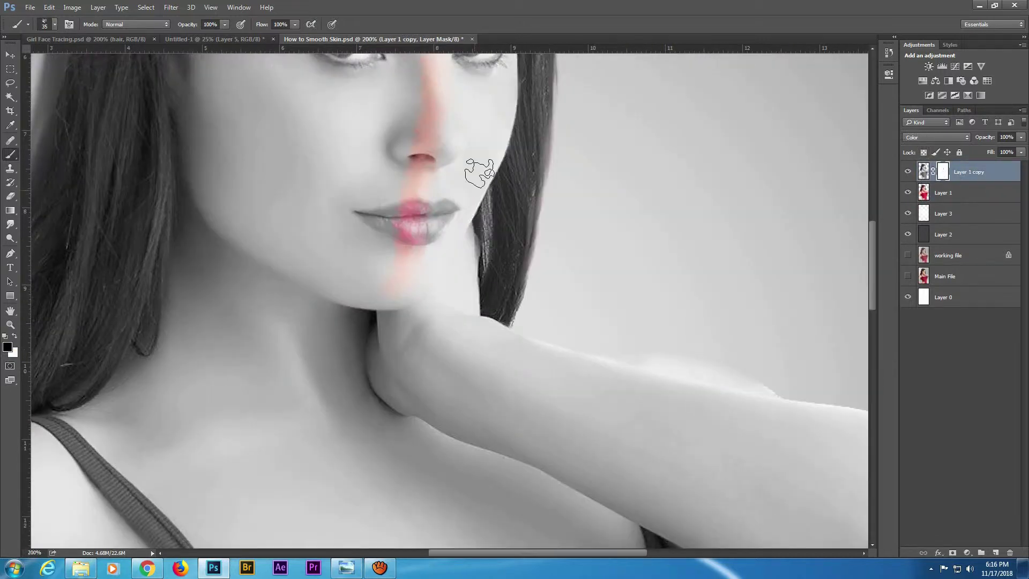
scroll(459, 206, "down", 1)
scroll(467, 239, "down", 1)
scroll(459, 218, "down", 1)
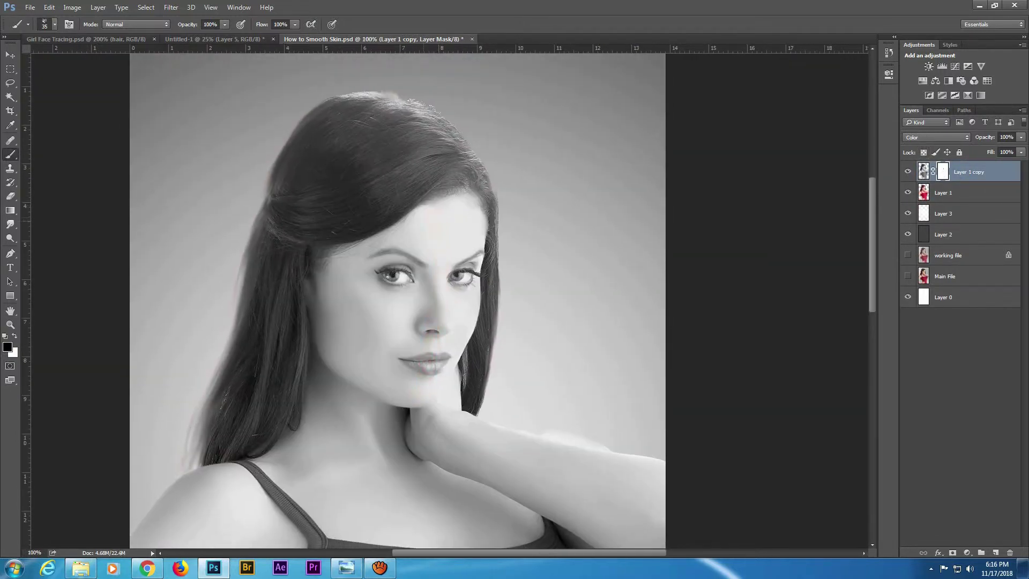
key("bracketright")
Paint the mask black to bring red back to the hair and upper tank top
left_click_drag(414, 175, 395, 201)
mouse_move(292, 297)
left_mouse_down()
mouse_move(283, 327)
mouse_move(306, 95)
left_mouse_up()
mouse_move(332, 321)
left_mouse_down()
mouse_move(561, 388)
mouse_move(381, 348)
mouse_move(486, 341)
mouse_move(528, 272)
left_mouse_up()
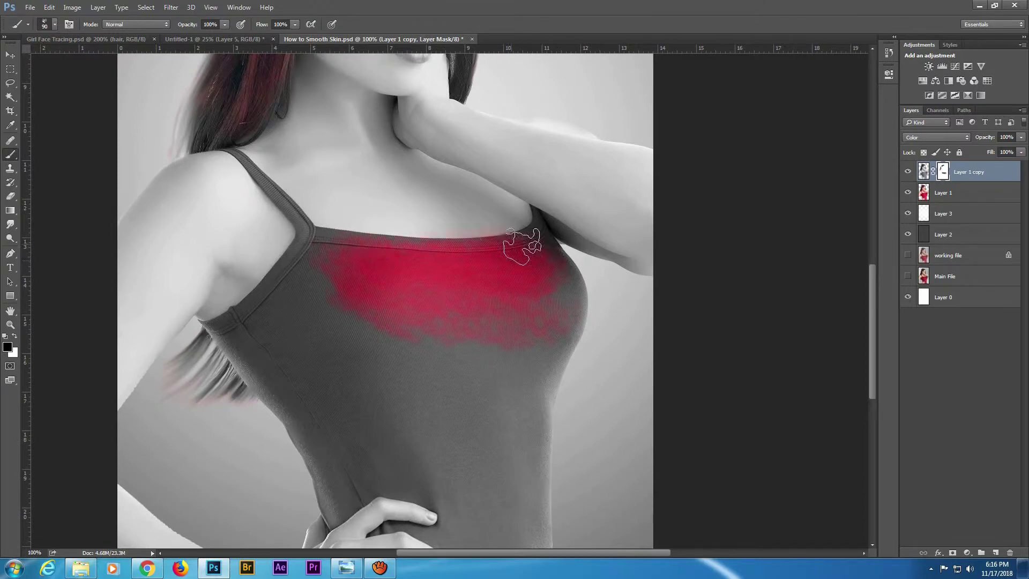
mouse_move(328, 257)
left_mouse_down()
mouse_move(276, 310)
mouse_move(230, 332)
left_mouse_up()
left_click_drag(300, 321, 367, 413)
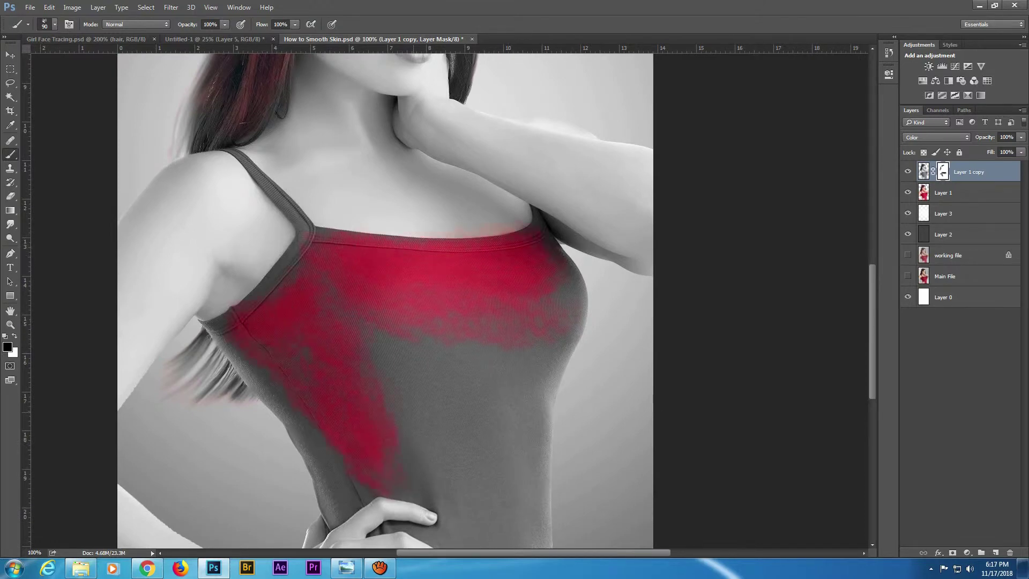
left_click_drag(410, 356, 412, 222)
mouse_move(412, 326)
left_mouse_down()
mouse_move(413, 253)
mouse_move(482, 298)
mouse_move(493, 172)
mouse_move(514, 246)
left_mouse_up()
Load the body outline selection and restore red to the lower tank top and armpit
left_click(923, 171, "ctrl")
left_click_drag(482, 321, 514, 412)
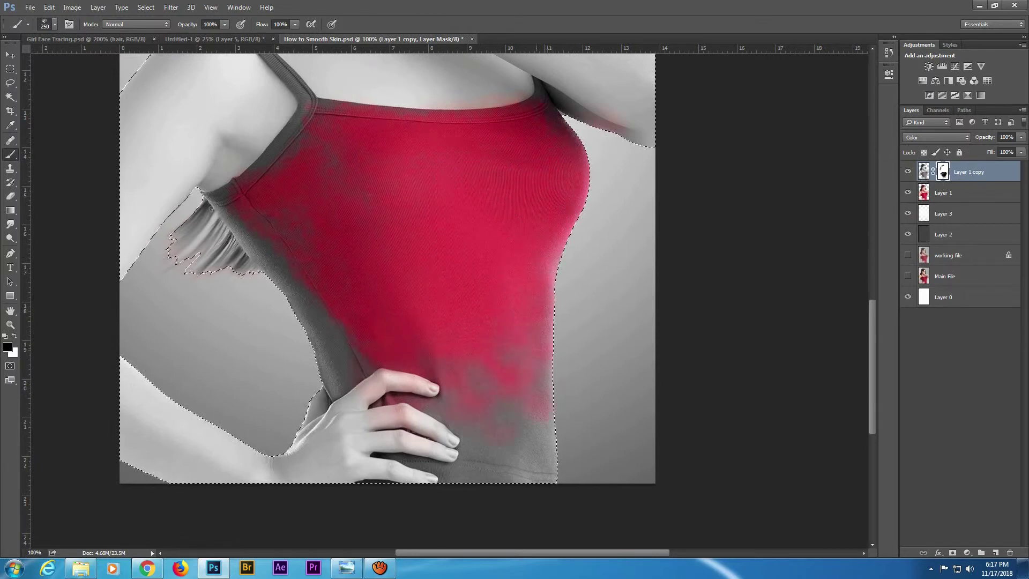
left_click_drag(514, 322, 568, 418)
mouse_move(515, 292)
left_mouse_down()
mouse_move(617, 523)
mouse_move(616, 401)
left_mouse_up()
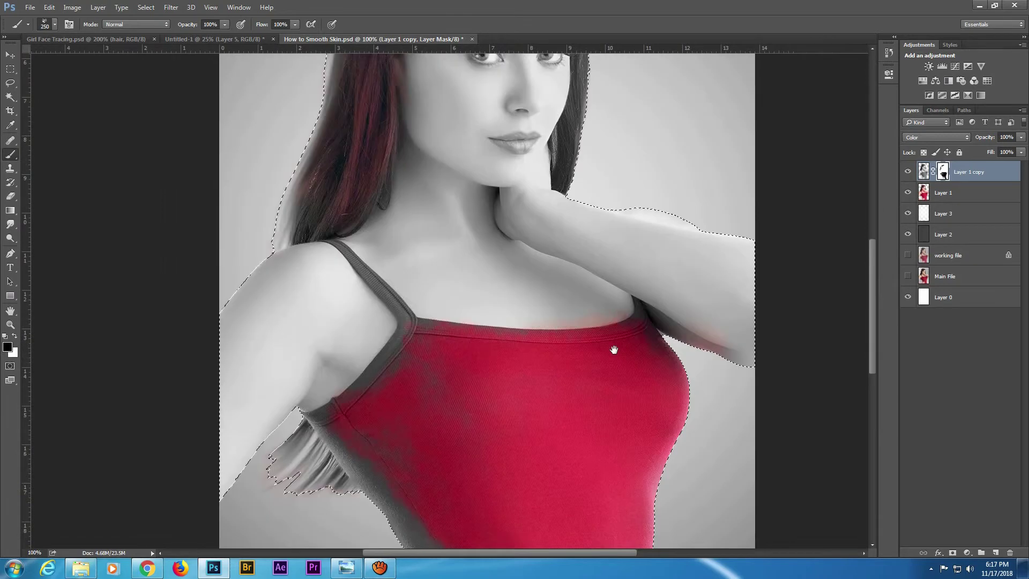
key("bracketleft")
key("bracketleft")
key("bracketleft")
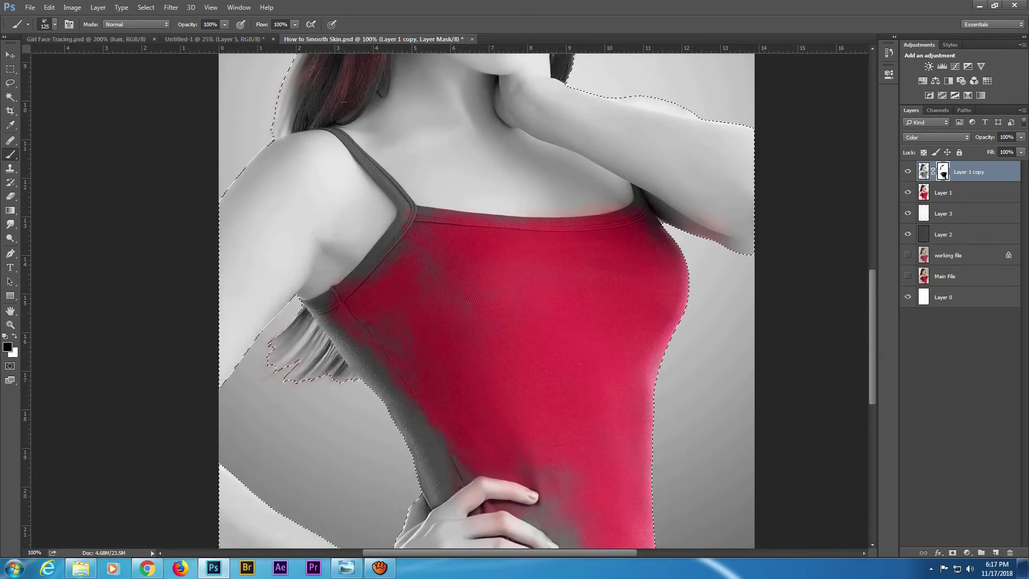
right_click(484, 163)
key("Return")
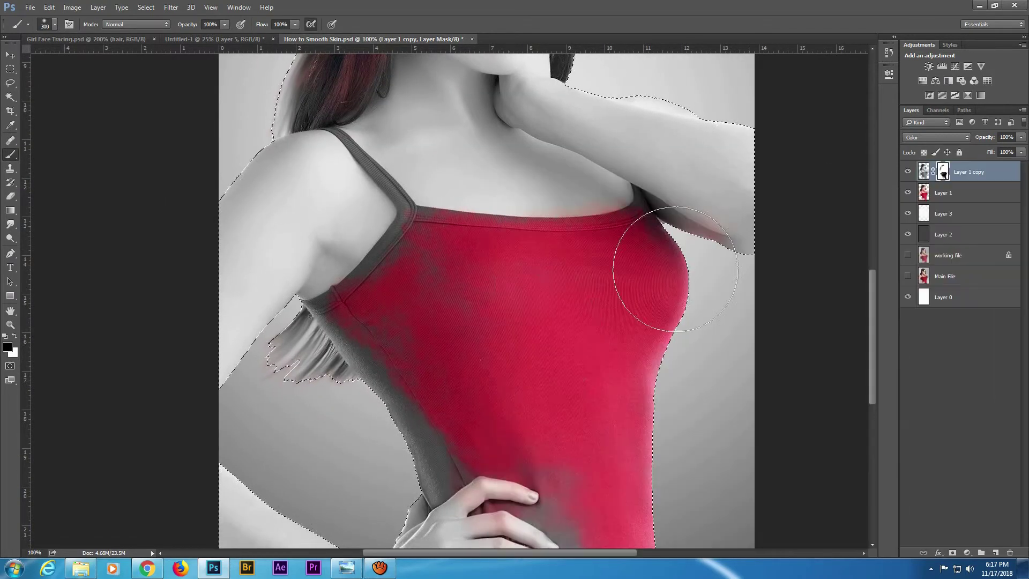
left_click(418, 306)
Restore natural colour to the hand and waist, then deselect
scroll(493, 427, "down", 2)
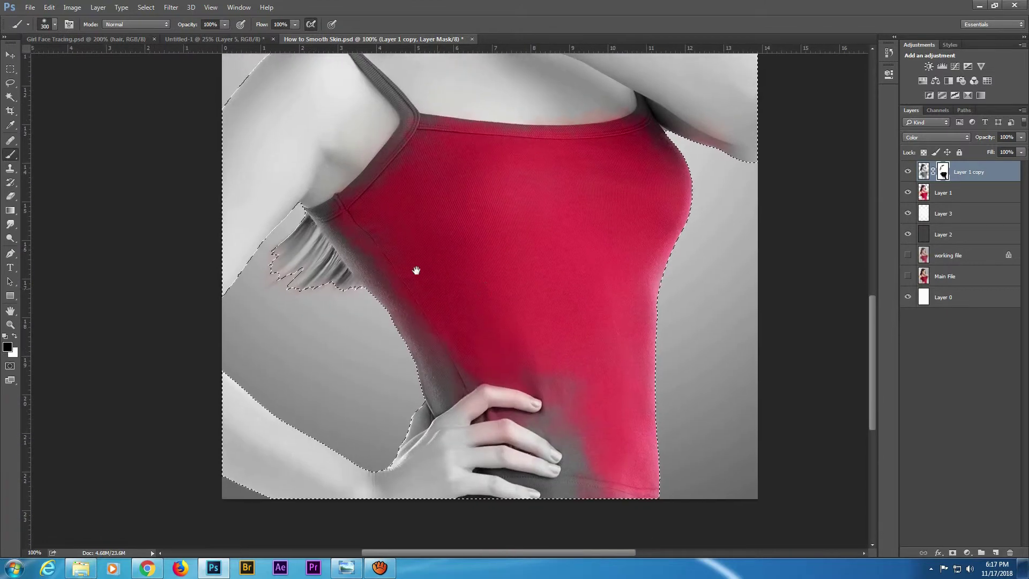
left_click_drag(541, 428, 268, 439)
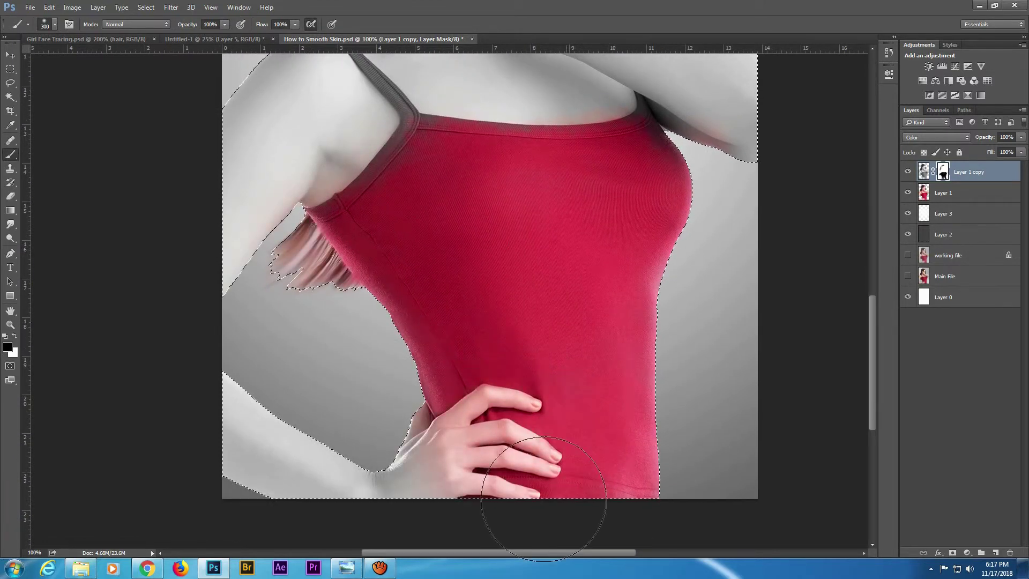
key("ctrl+d")
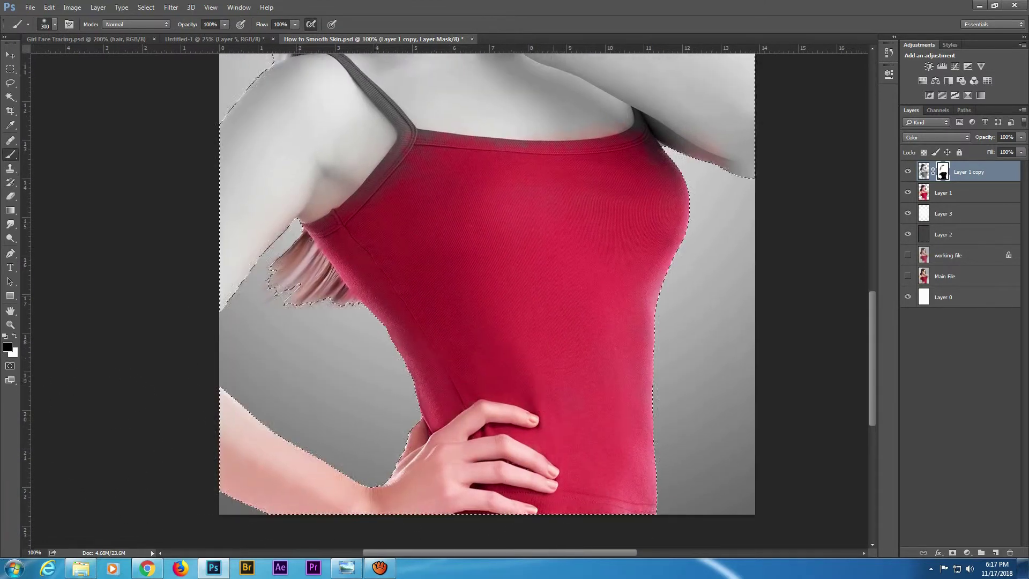
scroll(230, 345, "up", 4)
left_click_drag(503, 300, 372, 432)
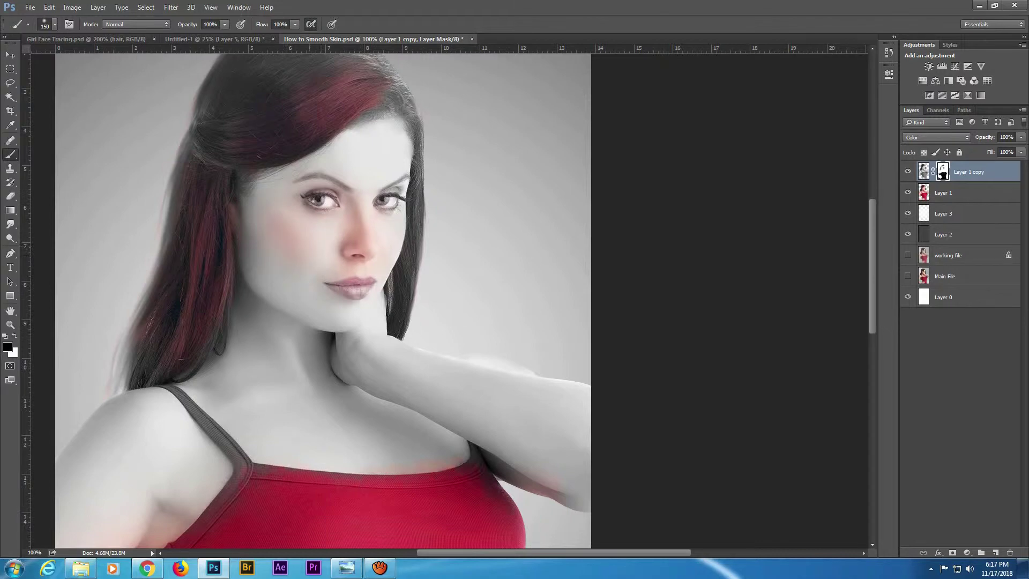
Lower brush flow to about half and paint pink blush onto the left cheek
scroll(391, 310, "up", 1)
scroll(580, 344, "up", 1)
scroll(565, 346, "up", 1)
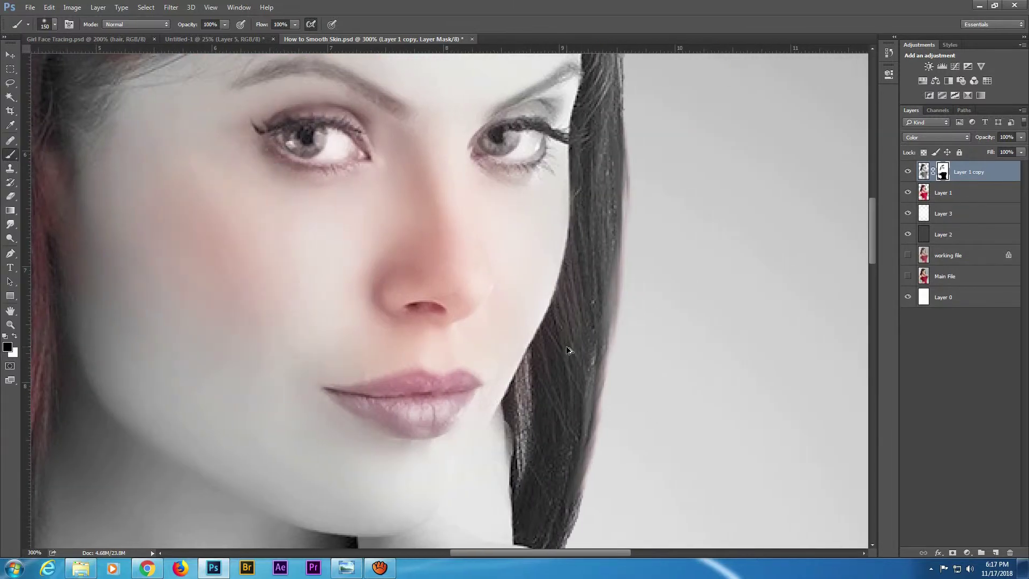
scroll(554, 316, "down", 1)
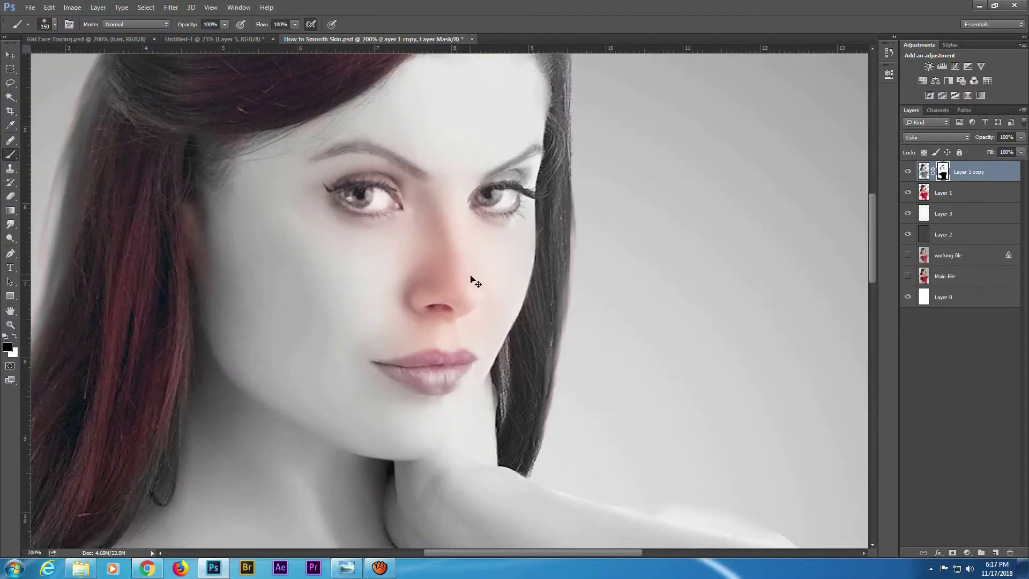
key("bracketleft")
left_click_drag(263, 25, 246, 30)
left_click_drag(327, 247, 332, 300)
Restore pink colour to the nose tip and lips with a smaller brush
key("bracketleft")
key("bracketleft")
left_click_drag(348, 338, 288, 402)
key("bracketleft")
key("bracketleft")
key("bracketleft")
mouse_move(402, 334)
left_mouse_down()
mouse_move(413, 370)
mouse_move(410, 321)
left_mouse_up()
key("bracketleft")
key("bracketleft")
left_click_drag(319, 380, 404, 388)
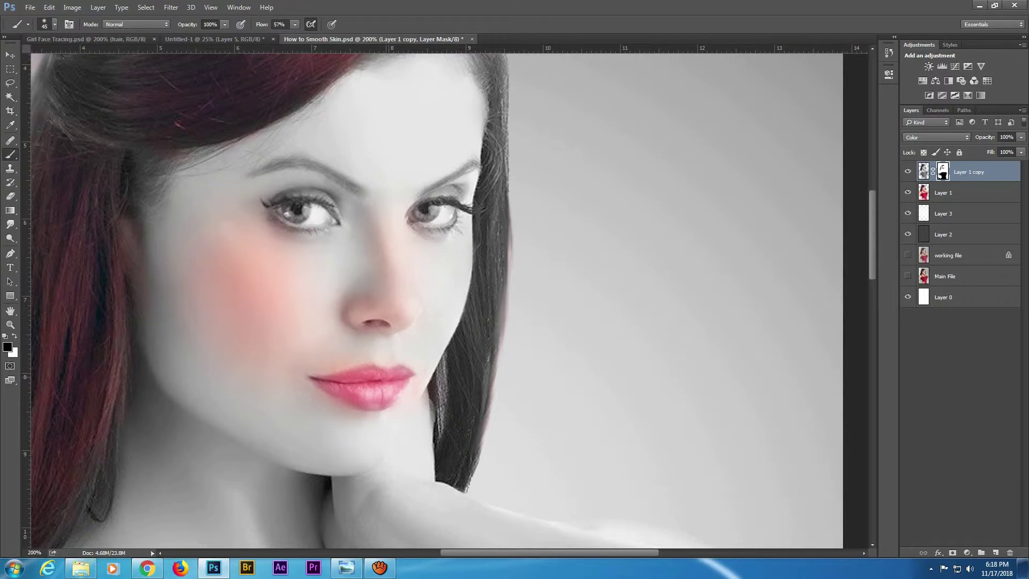
Turn the shoulder straps red and add reddish-brown back to the hair crown
left_click_drag(326, 482, 305, 299)
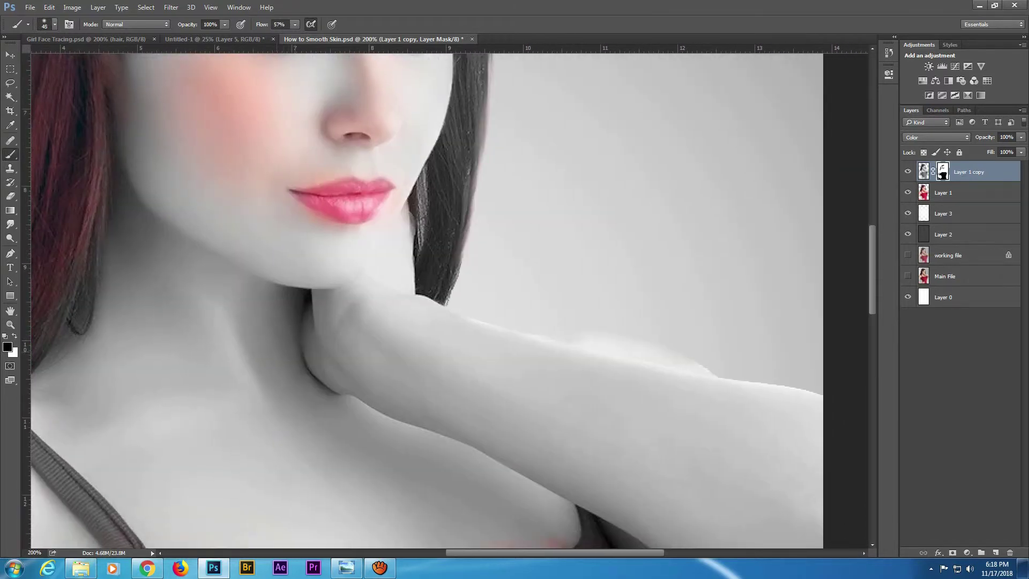
key("bracketright")
key("bracketright")
key("bracketright")
key("ctrl+minus")
key("ctrl+minus")
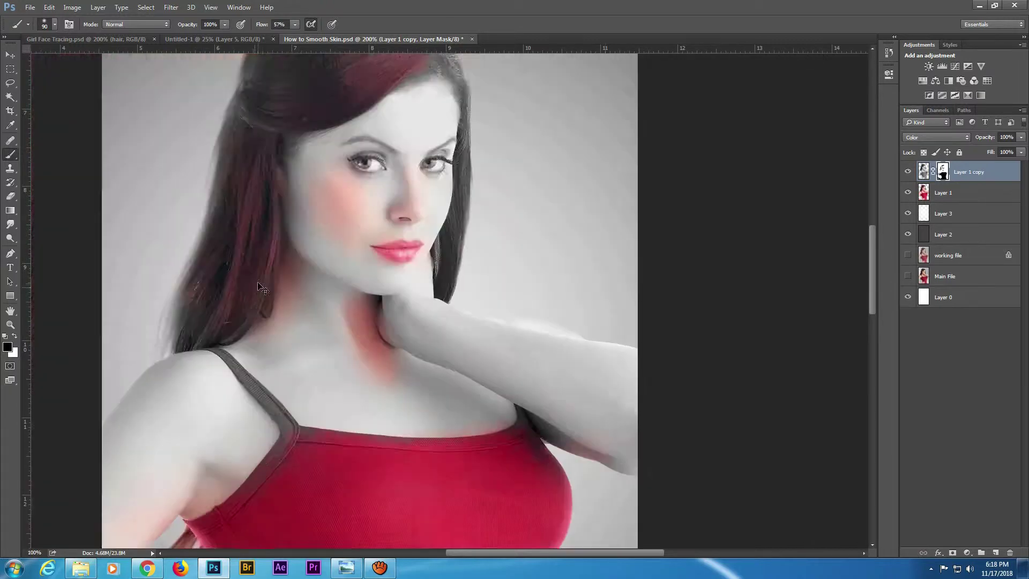
key("bracketright")
key("bracketright")
key("bracketright")
key("bracketright")
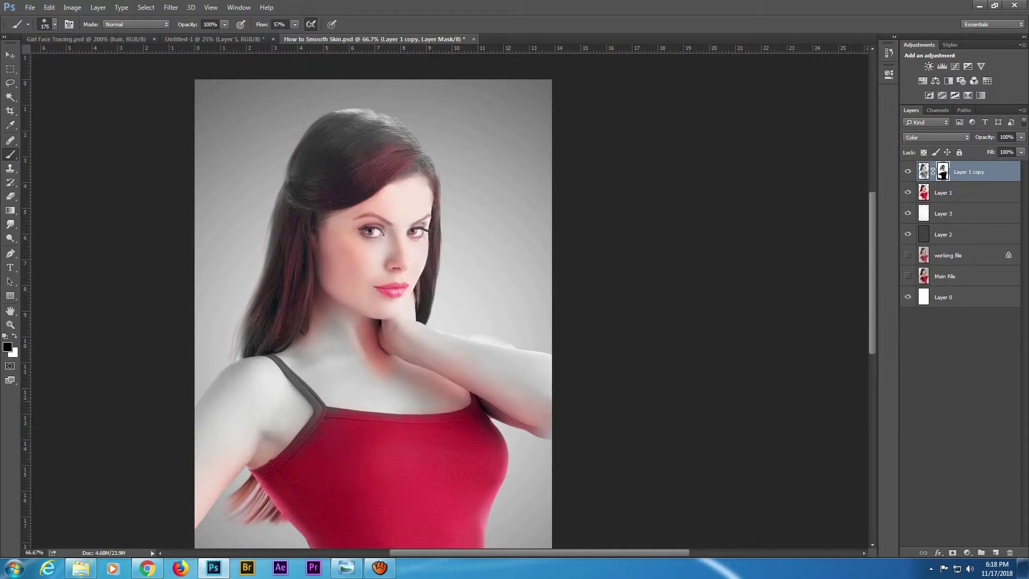
left_click_drag(320, 403, 271, 360)
left_click_drag(292, 450, 328, 429)
left_click_drag(311, 141, 328, 131)
key("bracketleft")
key("bracketleft")
scroll(379, 282, "up", 3)
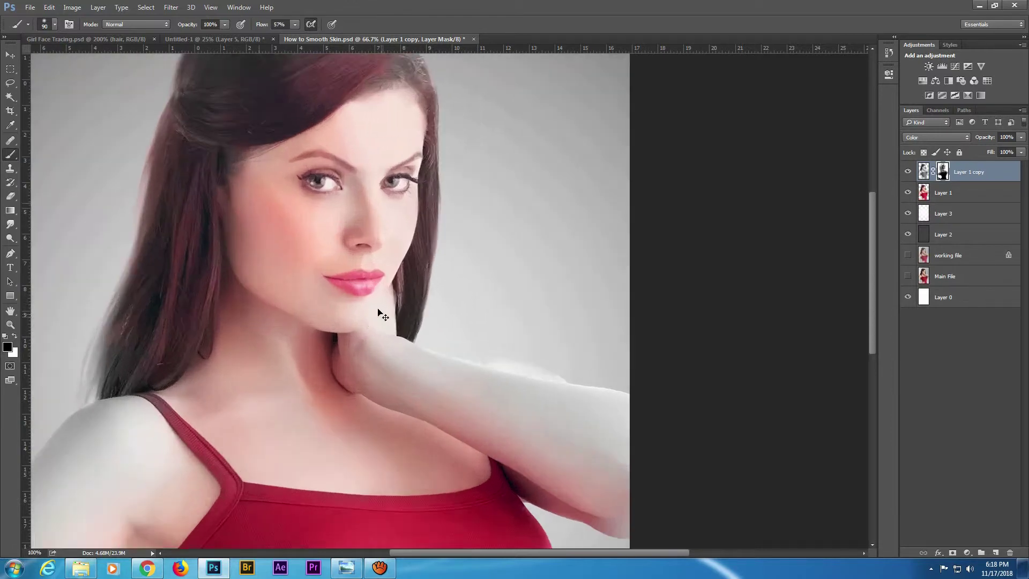
Switch to the Burn tool on Layer 1 and tone the skin below the left eye
left_click_drag(225, 284, 373, 304)
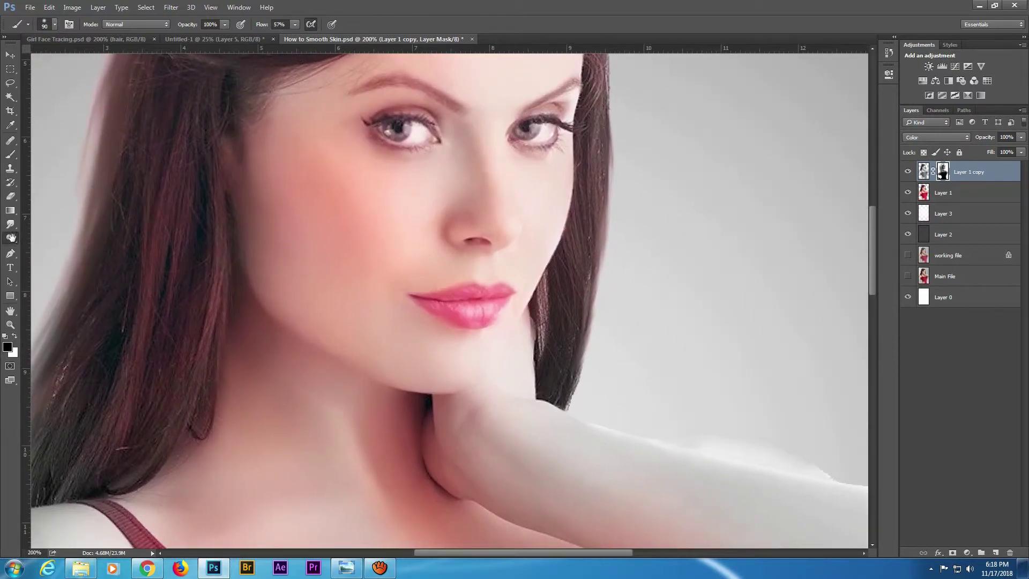
right_click(10, 238)
left_click(57, 245)
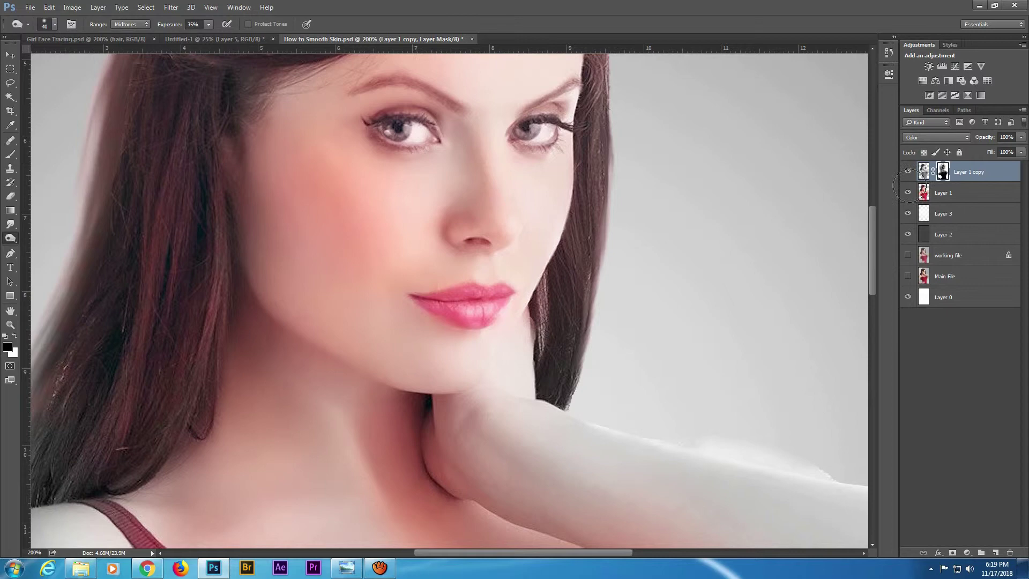
left_click(922, 171)
key("bracketright")
key("bracketright")
key("bracketright")
left_click(956, 193)
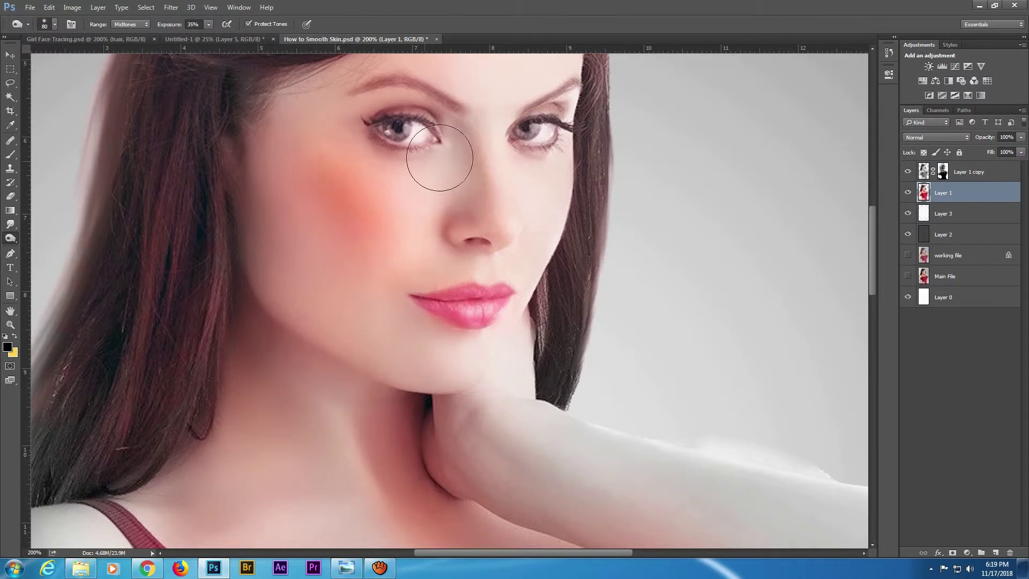
left_click_drag(390, 215, 382, 200)
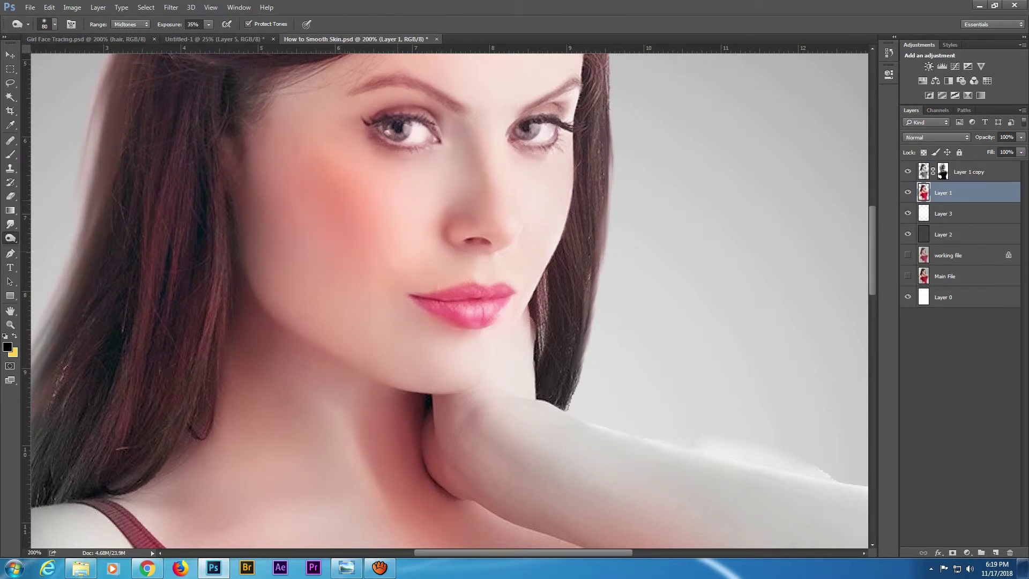
key("bracketleft")
key("bracketleft")
key("bracketleft")
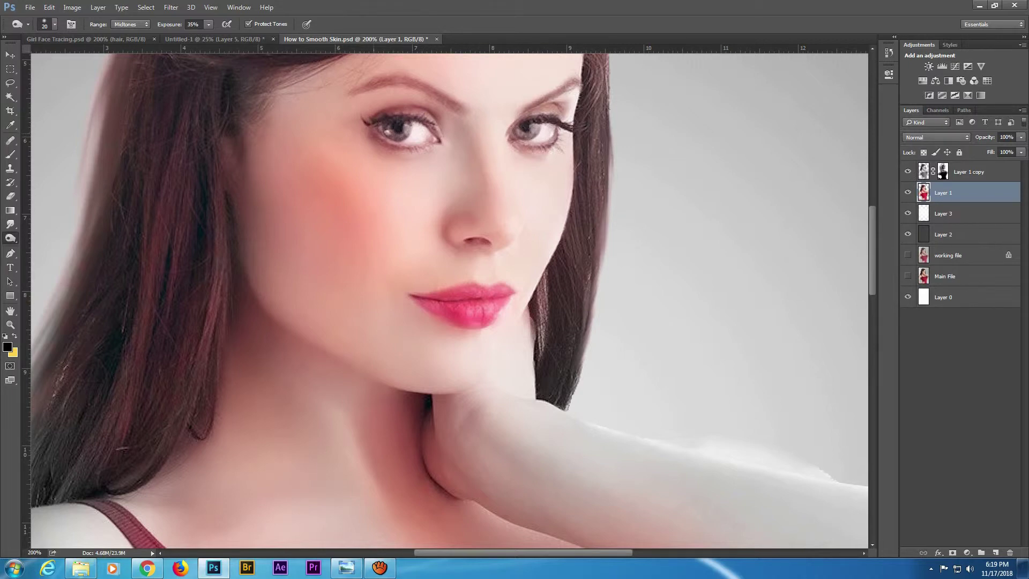
Switch to the Dodge tool for highlights, then hide Layer 1 copy to compare the portrait
right_click(10, 238)
left_click(48, 236)
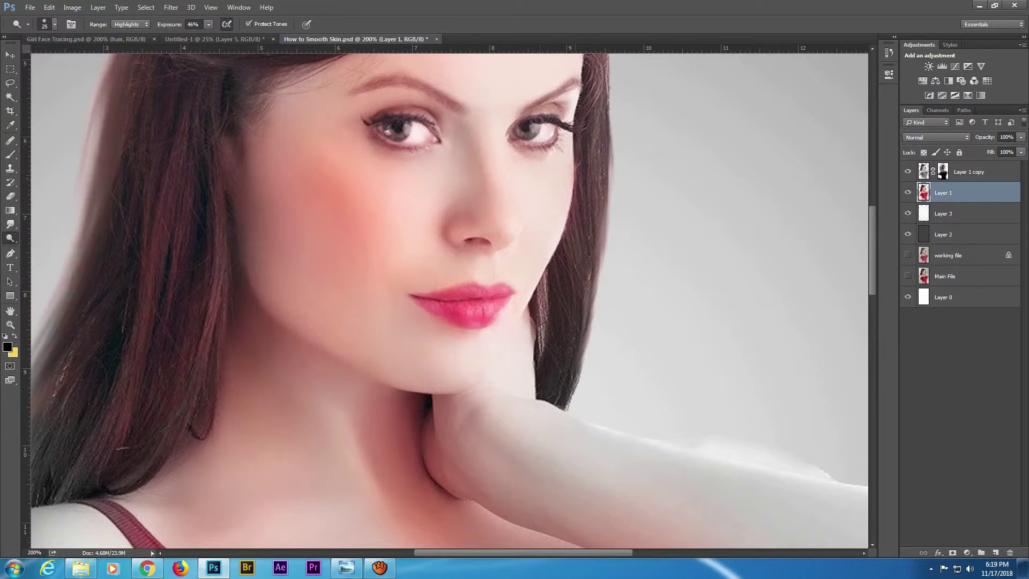
key("bracketleft")
left_click(908, 171)
scroll(522, 190, "down", 1)
scroll(496, 305, "down", 1)
scroll(653, 162, "down", 1)
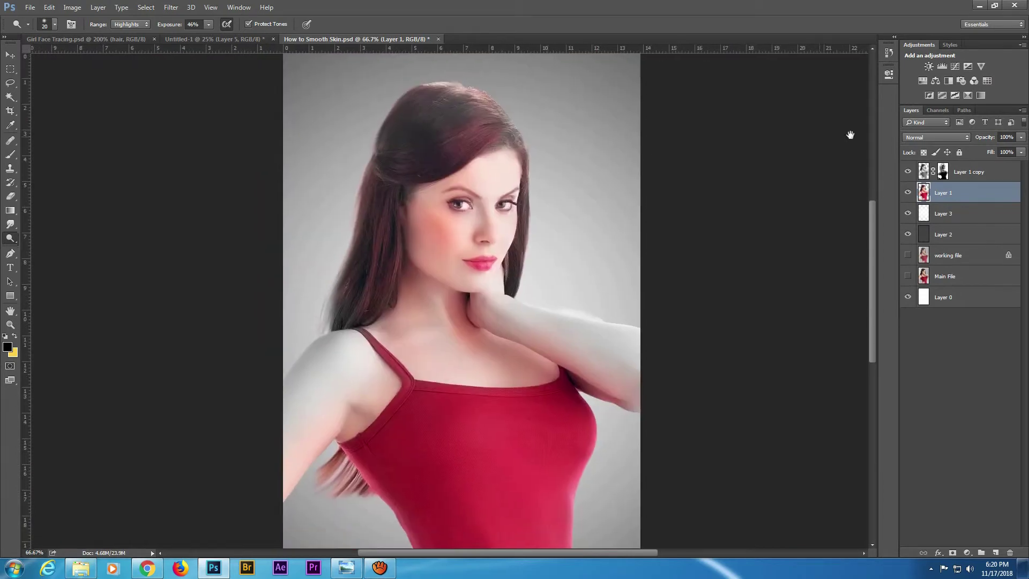
Set the Layer 1 copy colour layer to 61% opacity
left_click(968, 171)
mouse_move(983, 141)
left_mouse_down()
mouse_move(956, 140)
mouse_move(967, 141)
left_mouse_up()
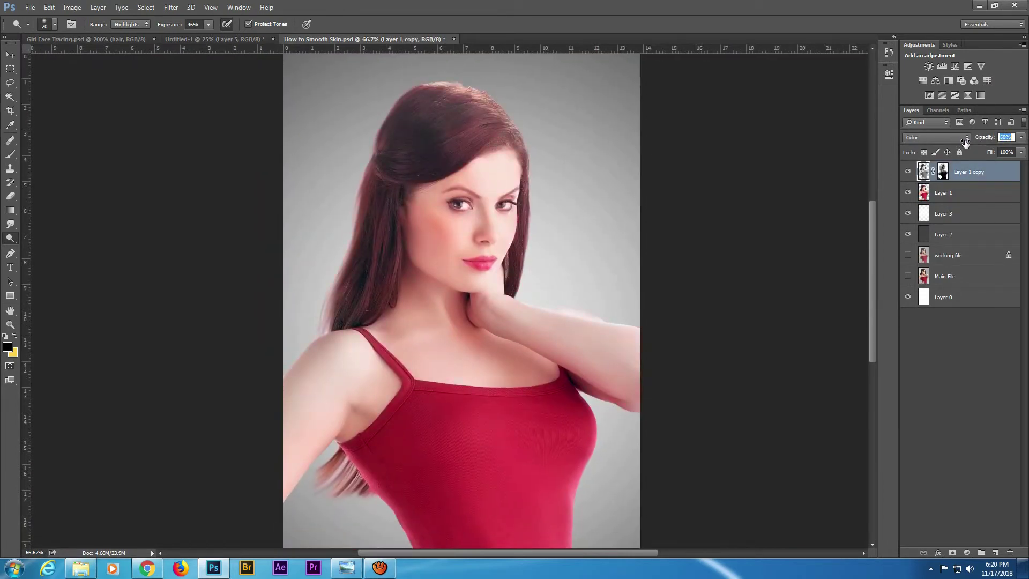
left_click_drag(984, 142, 975, 152)
Apply a Color Balance of +3, +2, +16 to Layer 1, shifting it toward red and blue
left_click(959, 198)
key("ctrl+b")
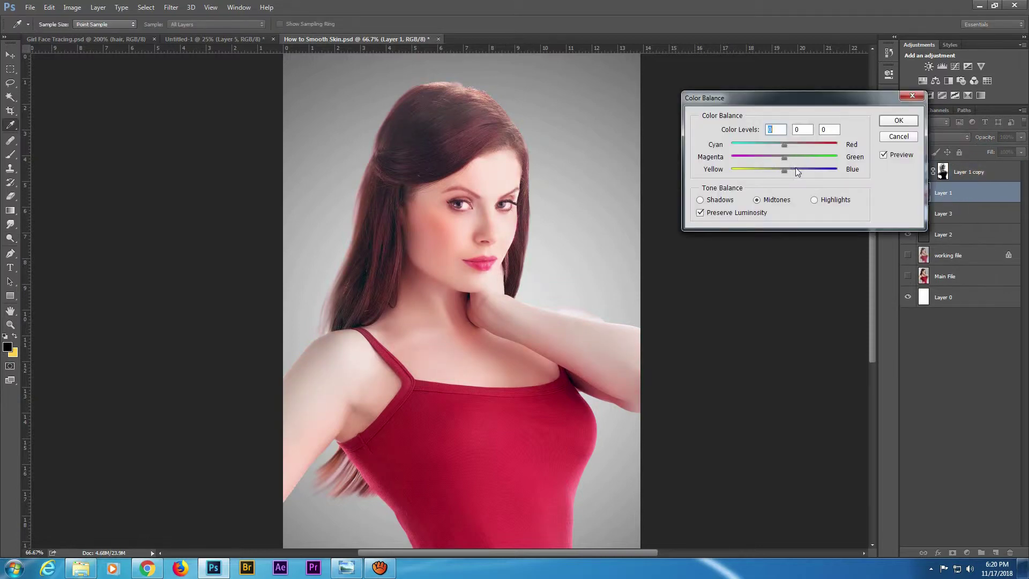
mouse_move(770, 146)
left_mouse_down()
mouse_move(754, 147)
mouse_move(785, 153)
left_mouse_up()
left_click(785, 161)
left_click_drag(784, 170, 794, 176)
key("Return")
key("o")
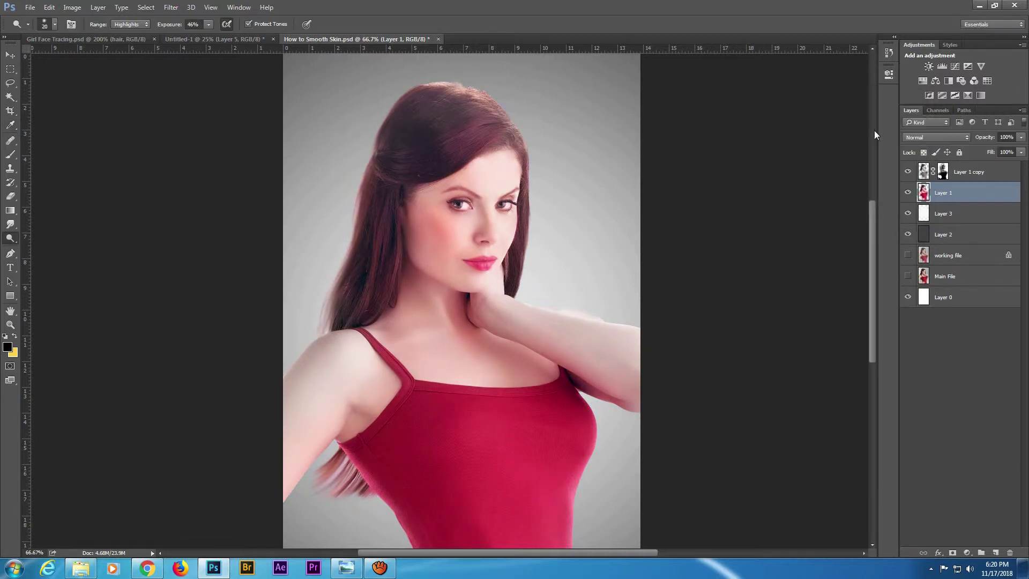
Apply Levels of 0, 0.82, 245 to Layer 1 to brighten the highlights
key("ctrl+l")
left_click_drag(866, 200, 863, 201)
left_click_drag(799, 200, 805, 200)
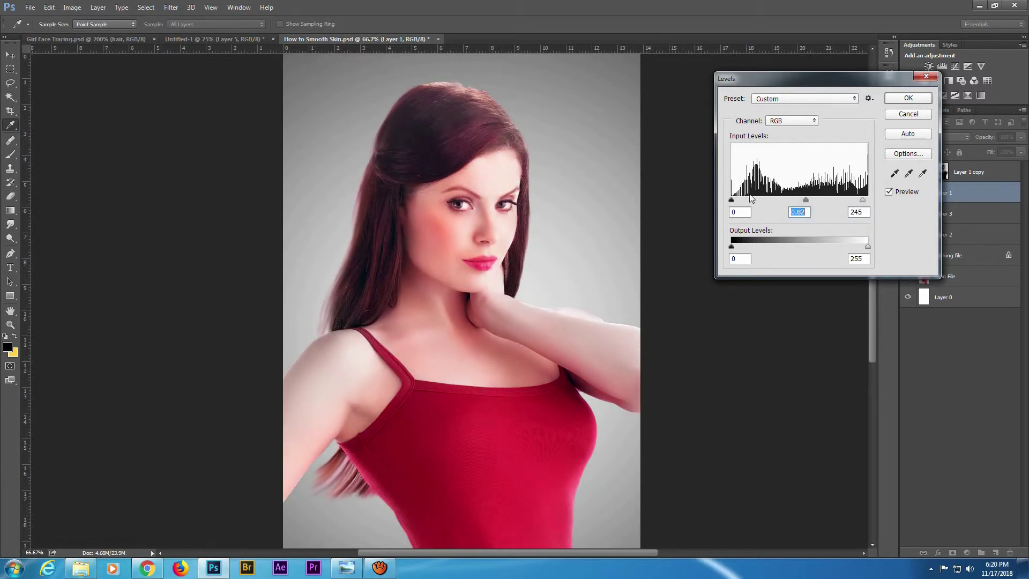
left_click_drag(735, 203, 733, 202)
left_click(908, 98)
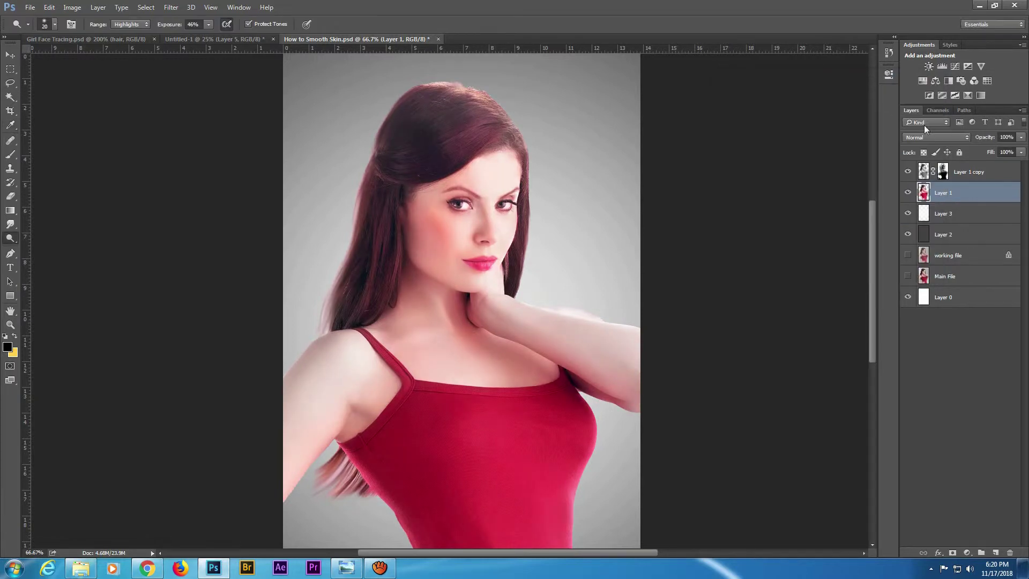
Save the document
key("ctrl+s")
key("ctrl+minus")
key("ctrl+plus")
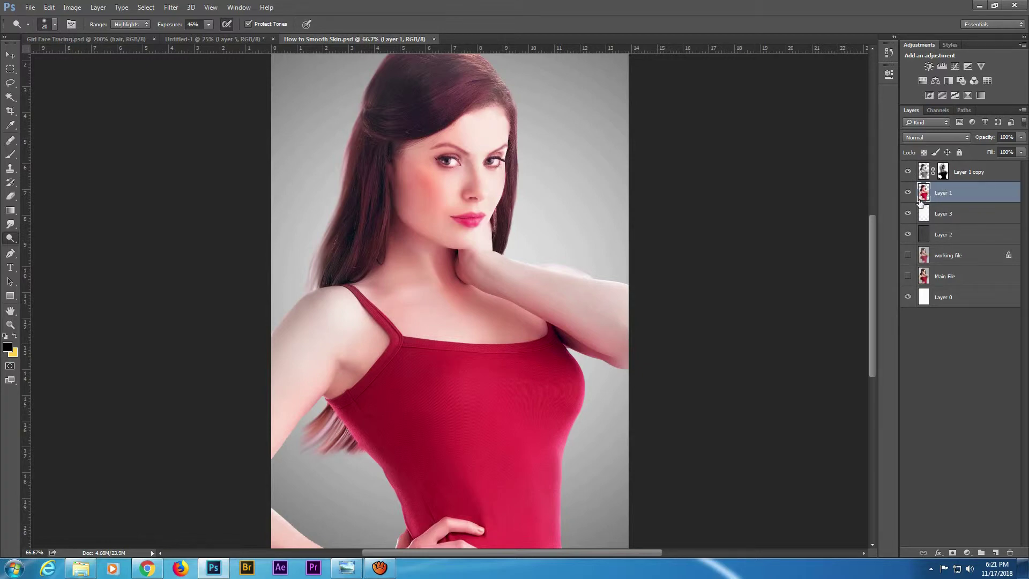
Duplicate white Layer 3, stretch the copy into a wide band, and move it up behind the head
left_click(958, 222)
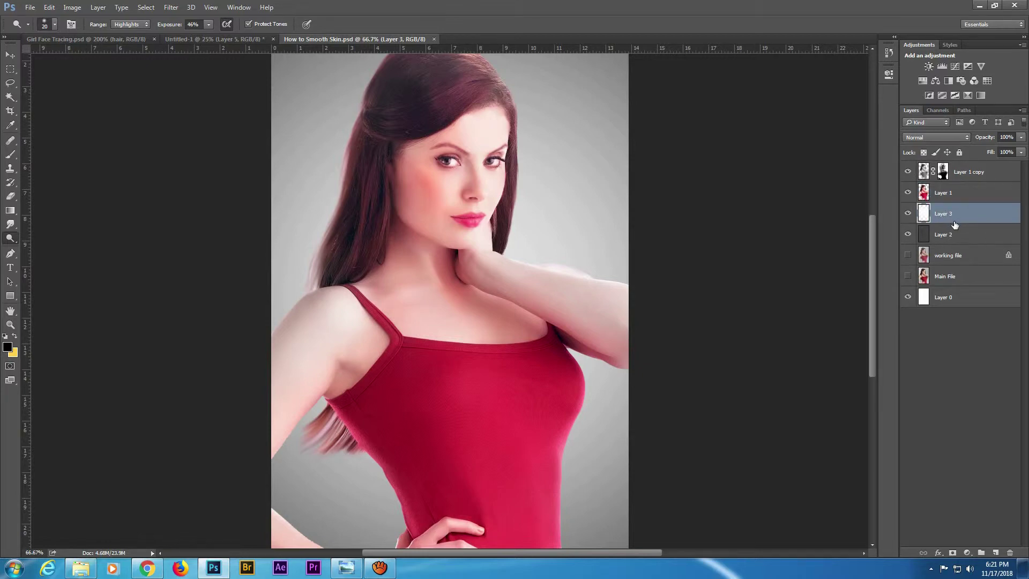
key("ctrl+j")
key("ctrl+minus")
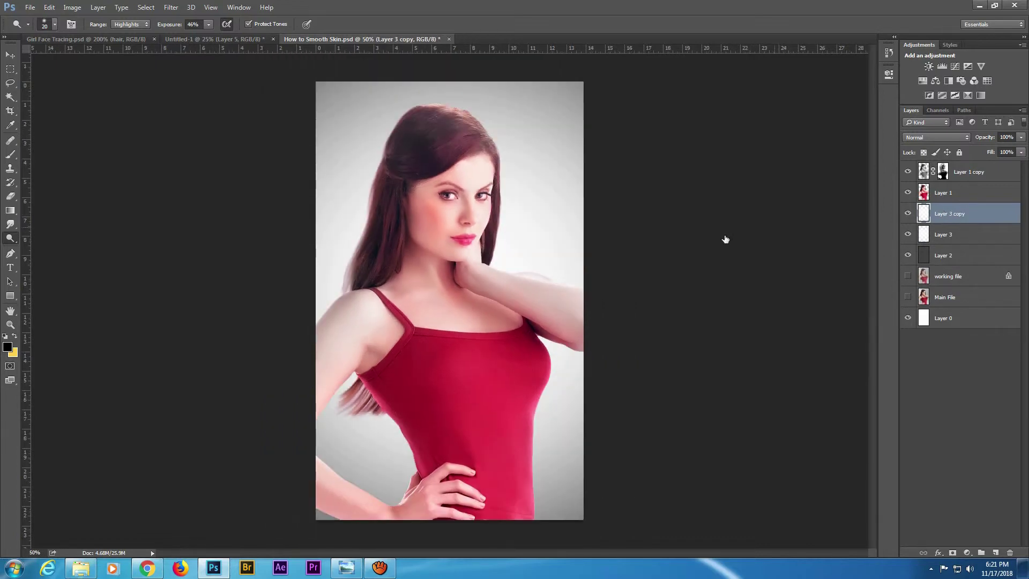
key("ctrl+t")
left_click_drag(449, 54, 450, 385)
left_click_drag(600, 464, 787, 454)
left_click_drag(450, 386, 449, 327)
left_click_drag(450, 547, 454, 491)
key("Return")
key("o")
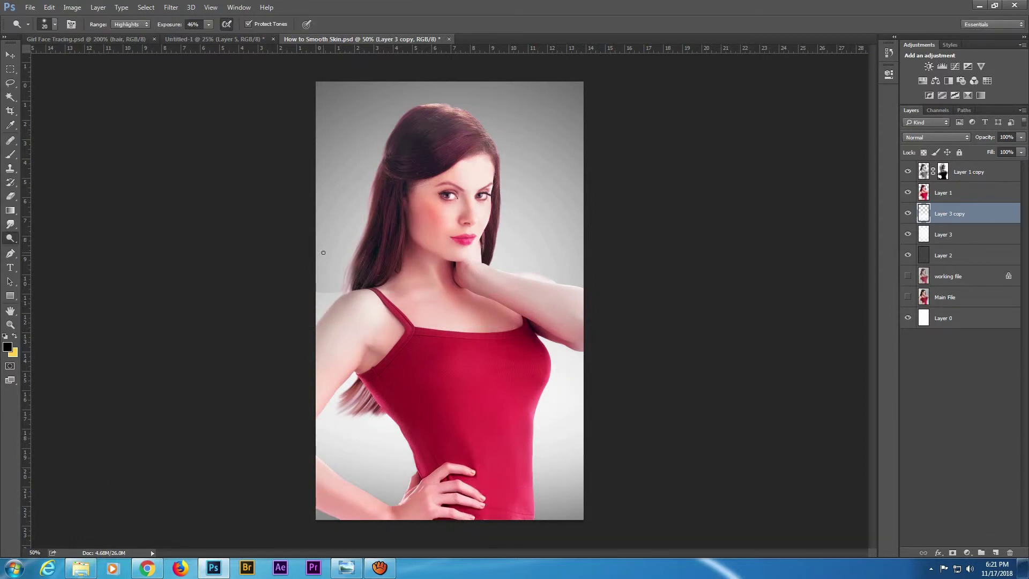
key("ctrl+t")
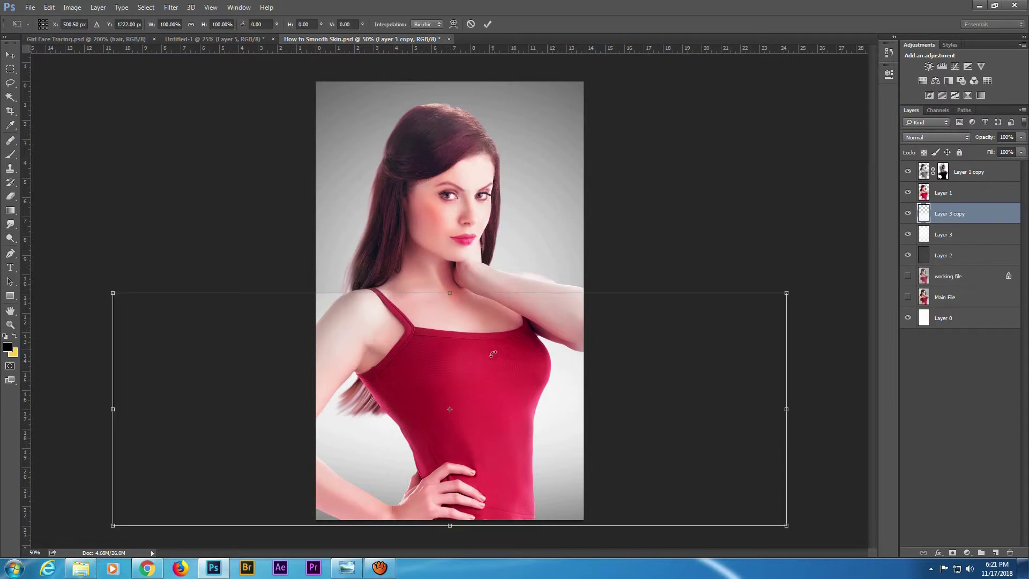
left_click_drag(477, 429, 477, 335)
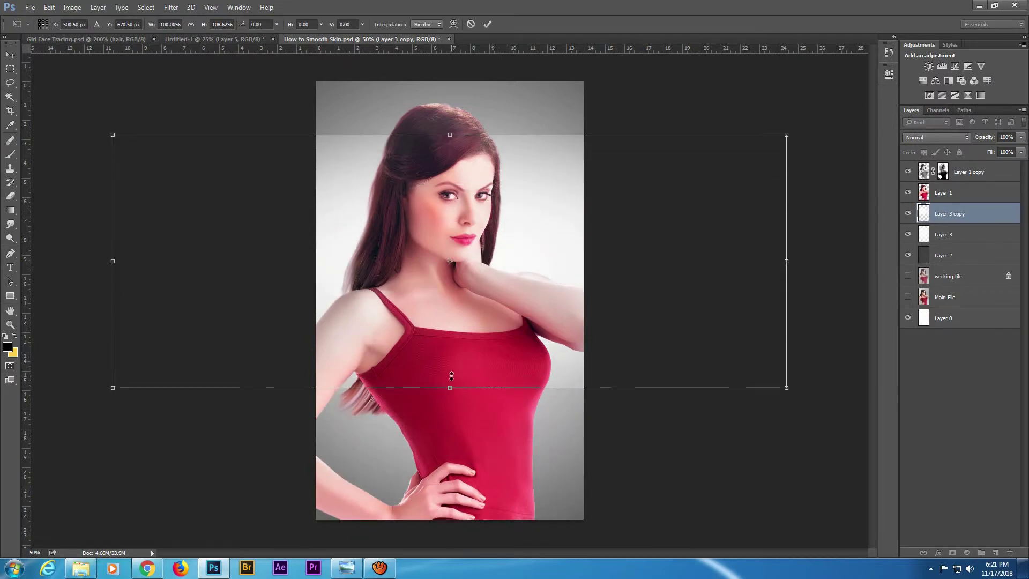
Commit the band's position and preview Lens Blur without applying it
key("Return")
key("o")
left_click(191, 7)
mouse_move(174, 115)
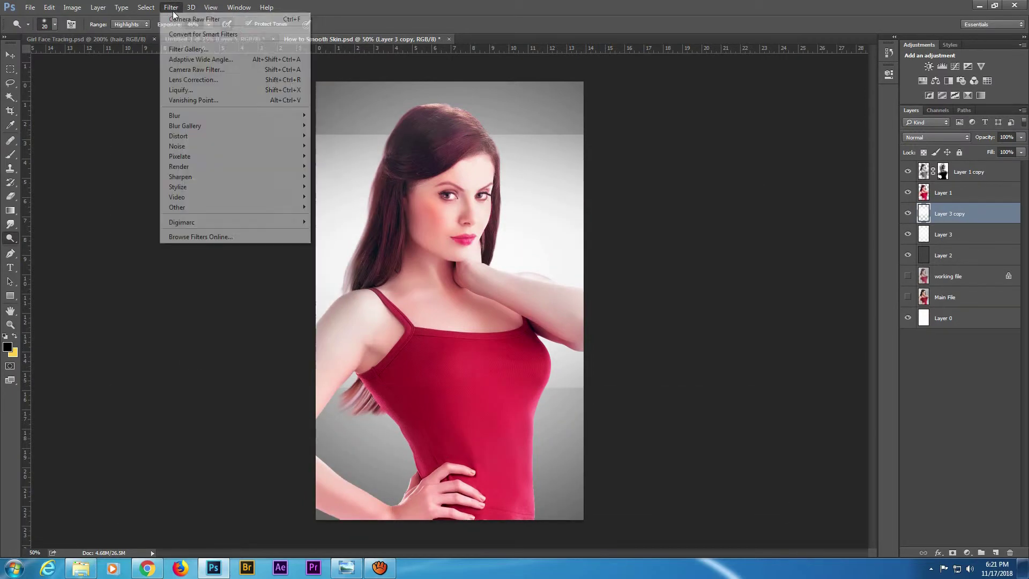
left_click(336, 166)
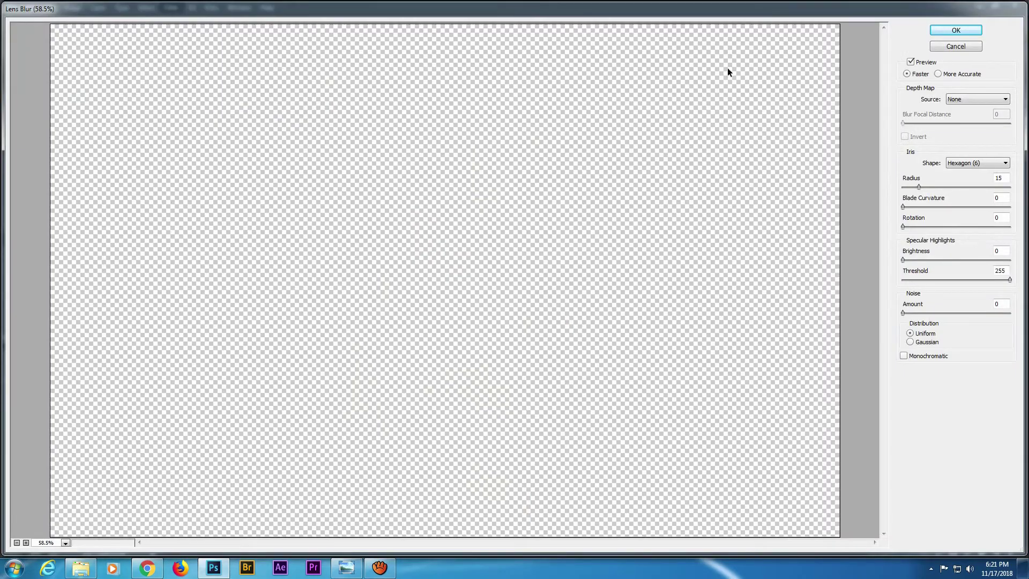
left_click(954, 46)
Apply a 38-degree Motion Blur to the white band and save the file
left_click(175, 6)
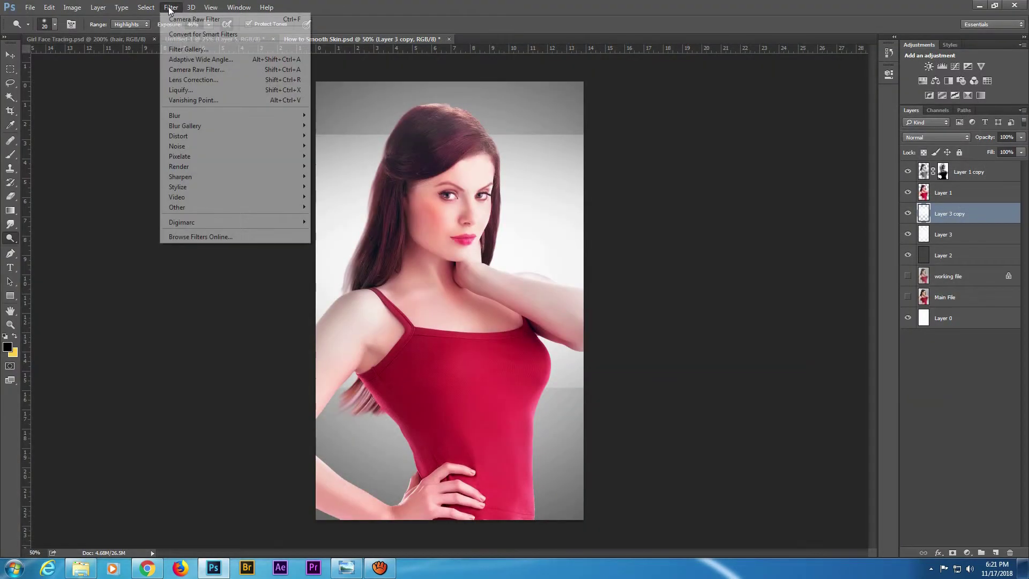
mouse_move(175, 115)
left_click(343, 177)
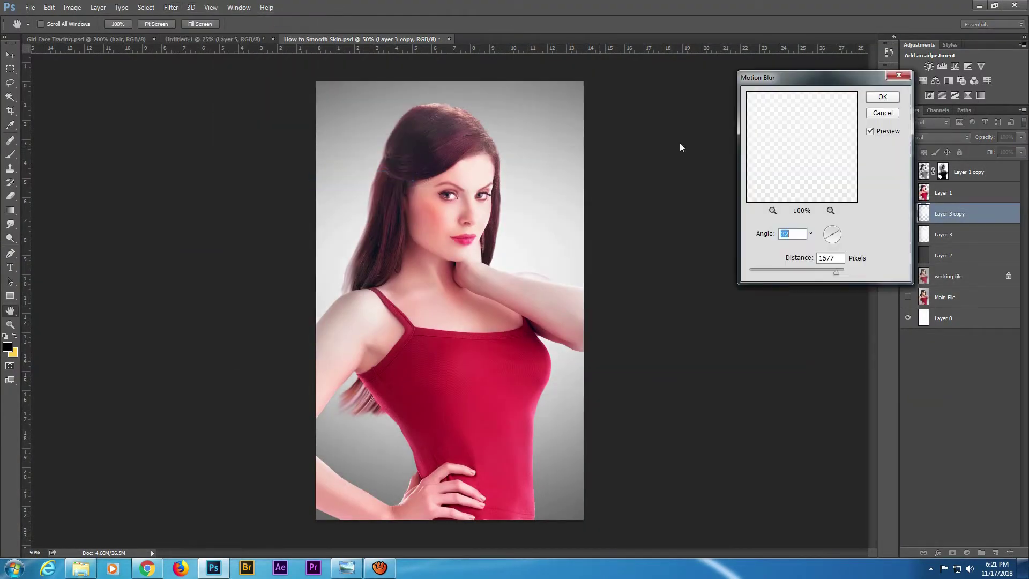
key("Up")
key("Up")
key("Up")
key("Up")
key("Up")
key("Up")
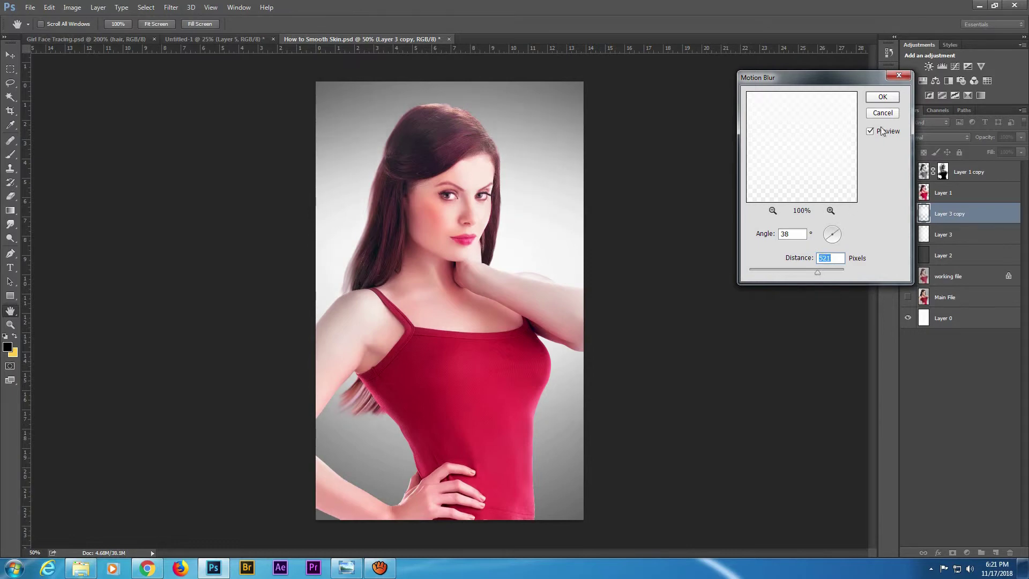
left_click(881, 98)
key("ctrl+s")
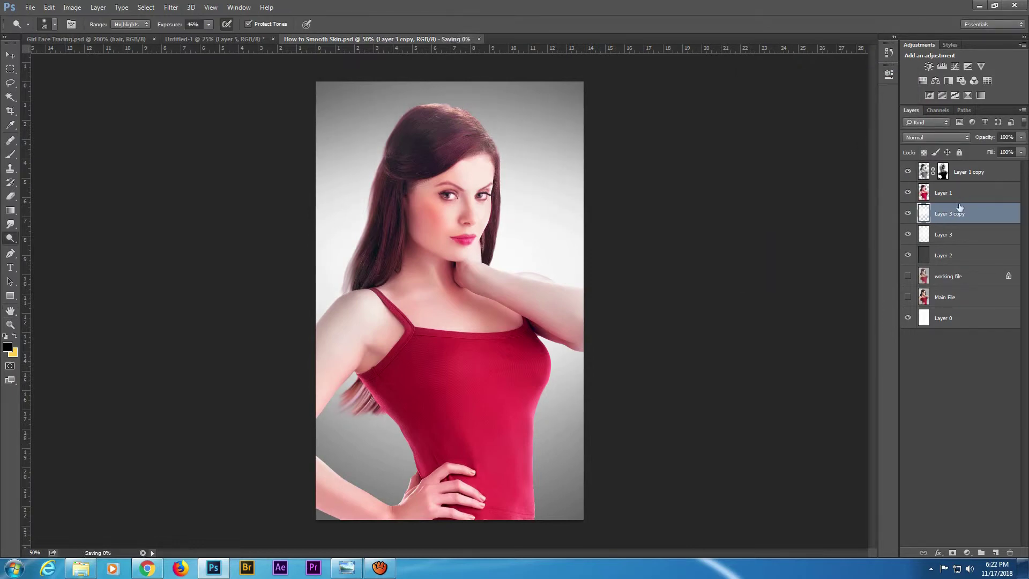
Group the retouch layers into Group 1 and stamp a merged copy as Layer 4
left_click(957, 296)
left_click(981, 174, "shift")
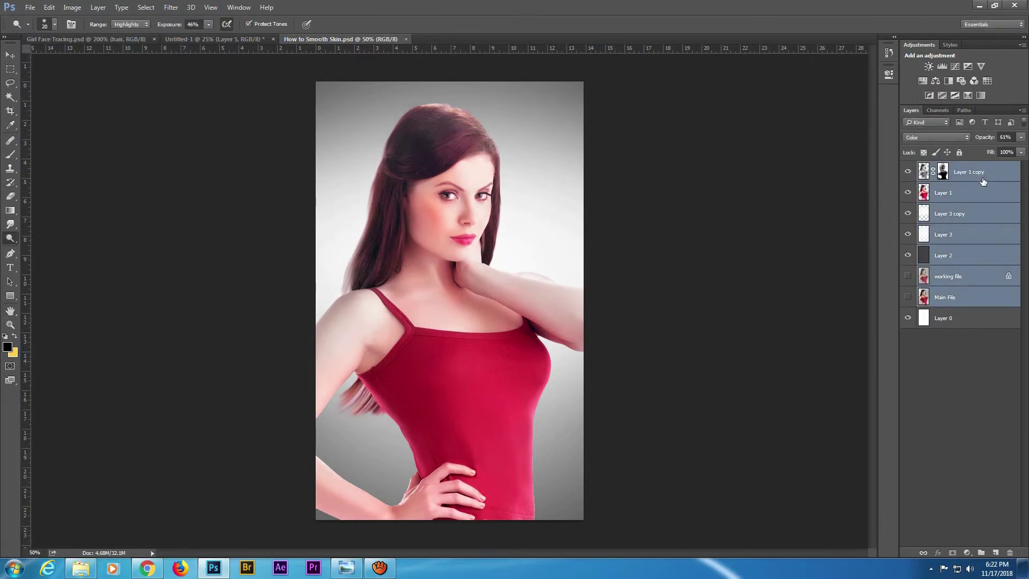
key("ctrl+g")
key("ctrl+shift+alt+n")
key("ctrl+shift+alt+e")
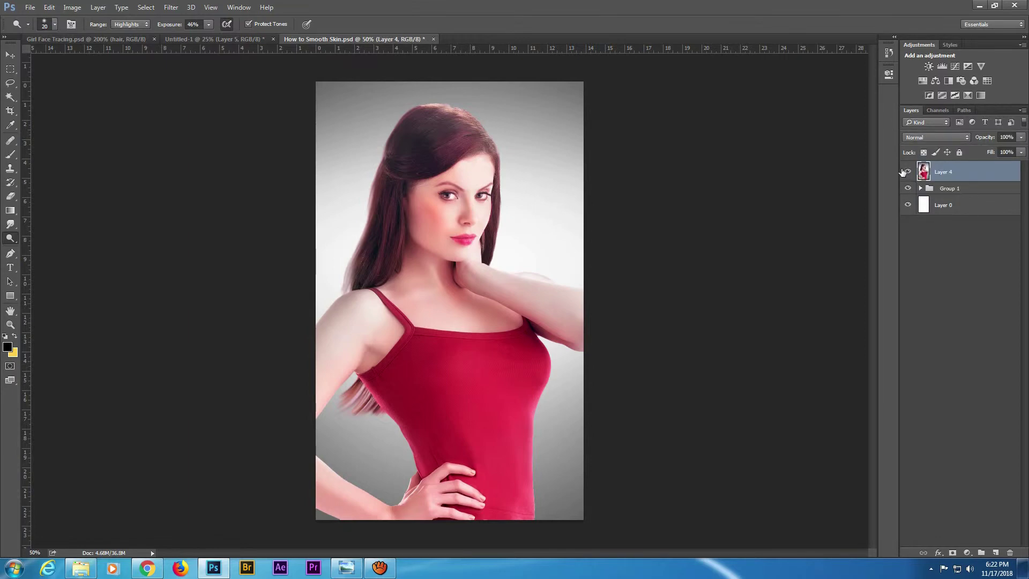
Grade Layer 4 in Camera Raw: Tint +24, Contrast +21, Whites -16, Clarity -14
left_click(170, 8)
left_click(230, 69)
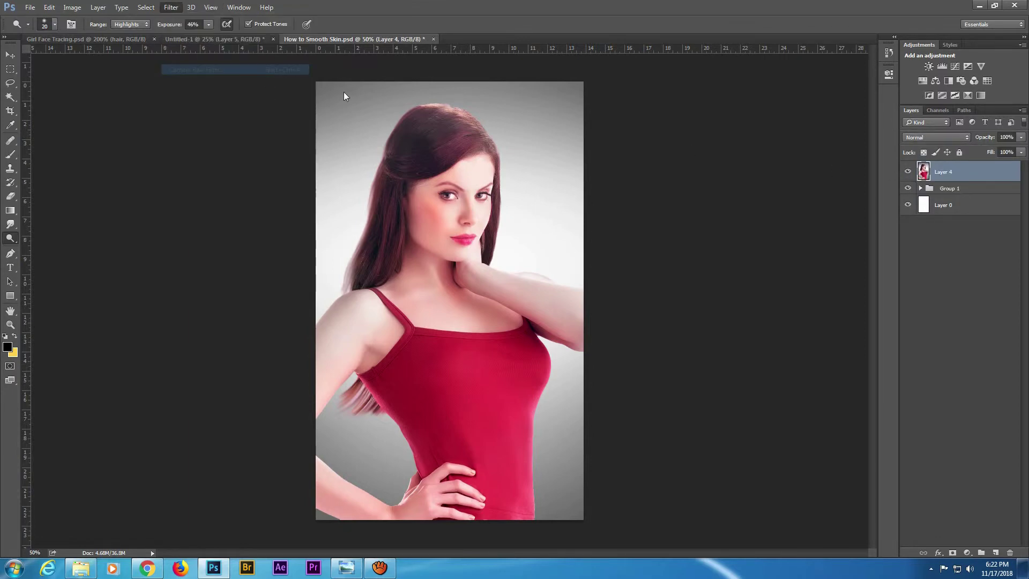
mouse_move(802, 206)
left_mouse_down()
mouse_move(780, 209)
mouse_move(798, 231)
left_mouse_up()
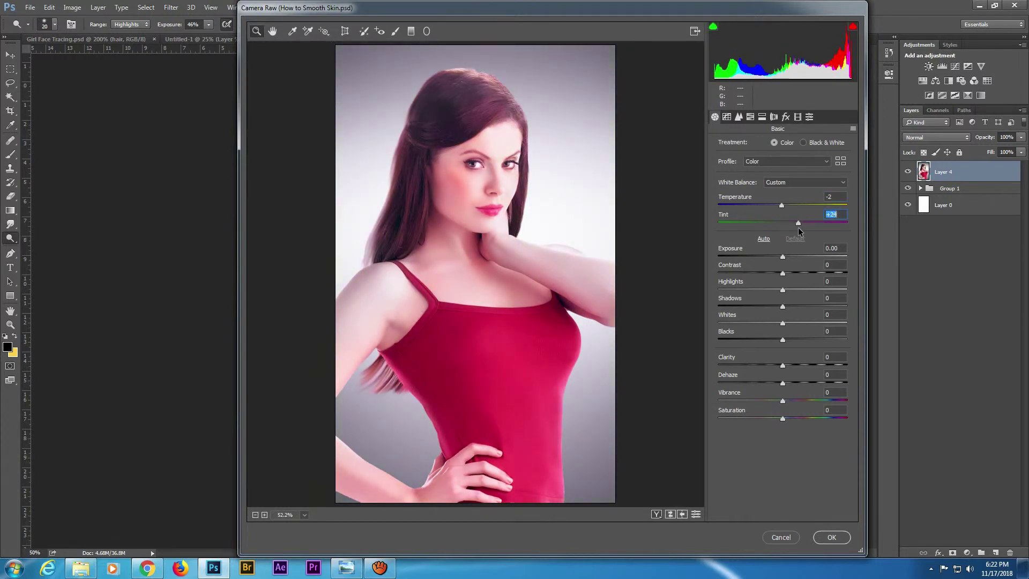
mouse_move(782, 257)
left_mouse_down()
mouse_move(793, 274)
mouse_move(815, 277)
mouse_move(767, 289)
mouse_move(786, 258)
mouse_move(795, 275)
mouse_move(786, 307)
left_mouse_up()
left_click(769, 291)
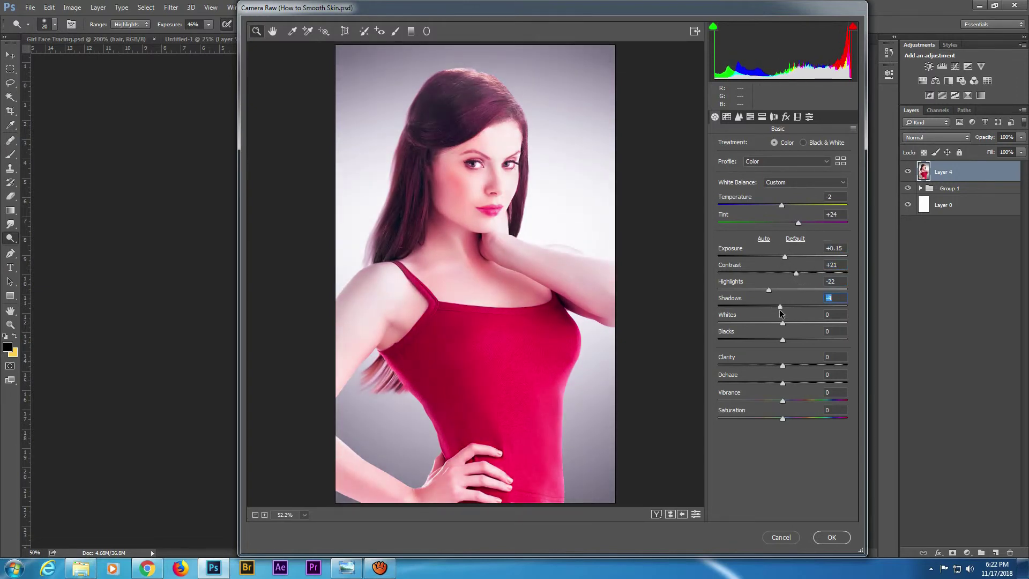
mouse_move(782, 322)
left_mouse_down()
mouse_move(760, 323)
mouse_move(744, 343)
mouse_move(783, 327)
mouse_move(762, 365)
mouse_move(788, 385)
mouse_move(782, 406)
left_mouse_up()
left_click(781, 402)
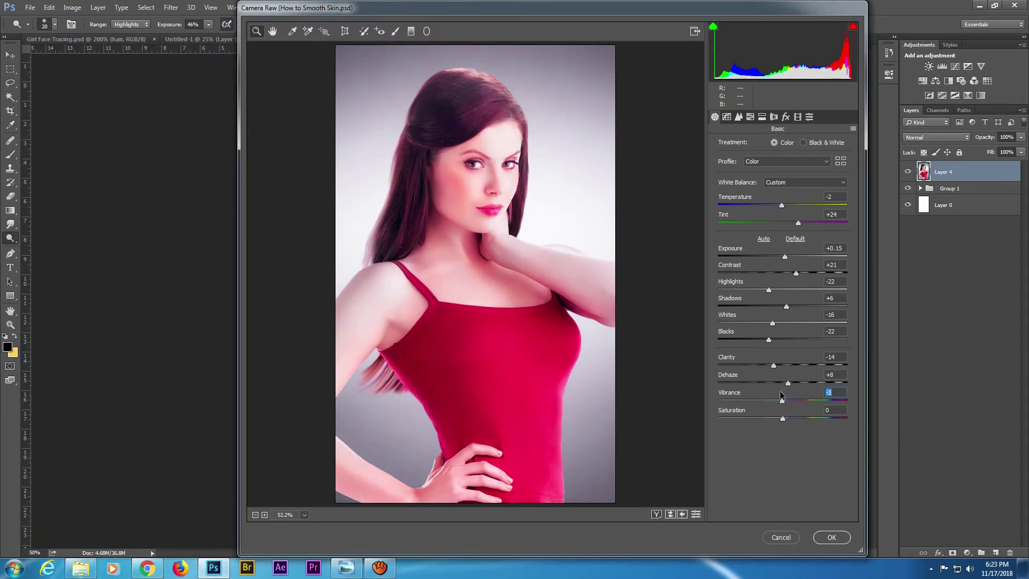
left_click(820, 538)
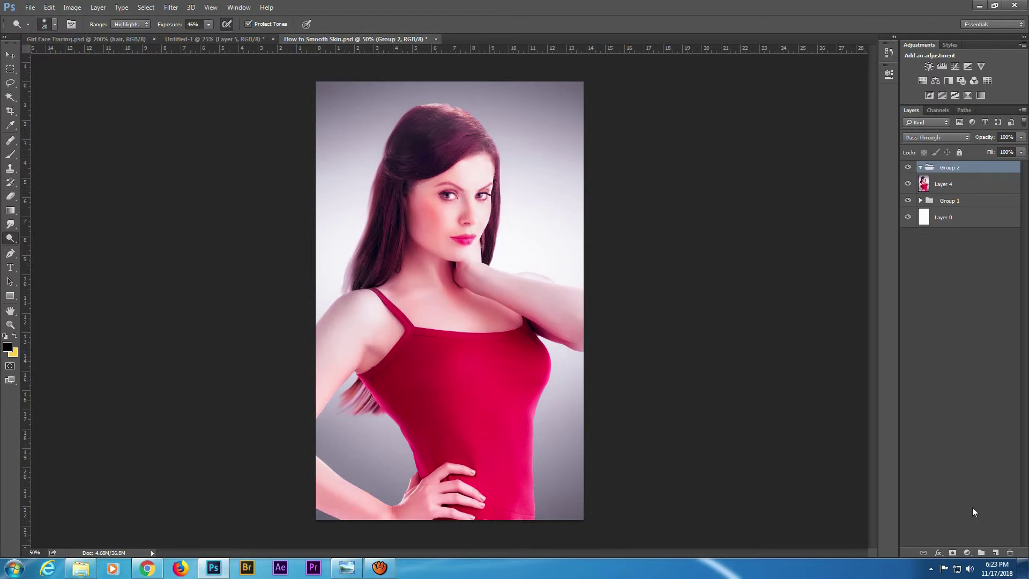
left_click(967, 552)
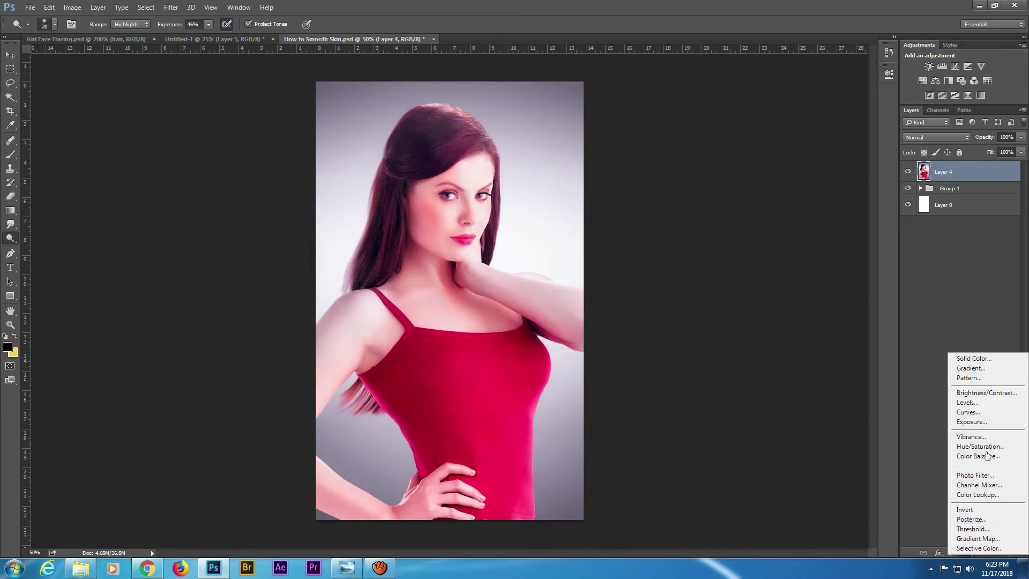
Add a Gradient Map using the pink preset from the appended Photographic Toning set
left_click(979, 538)
left_click(859, 103)
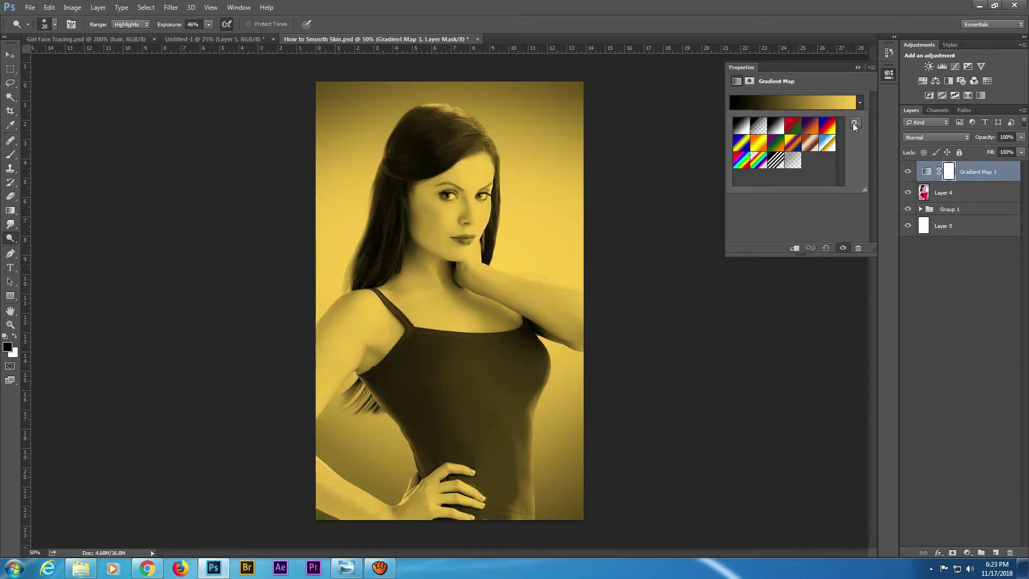
left_click(855, 123)
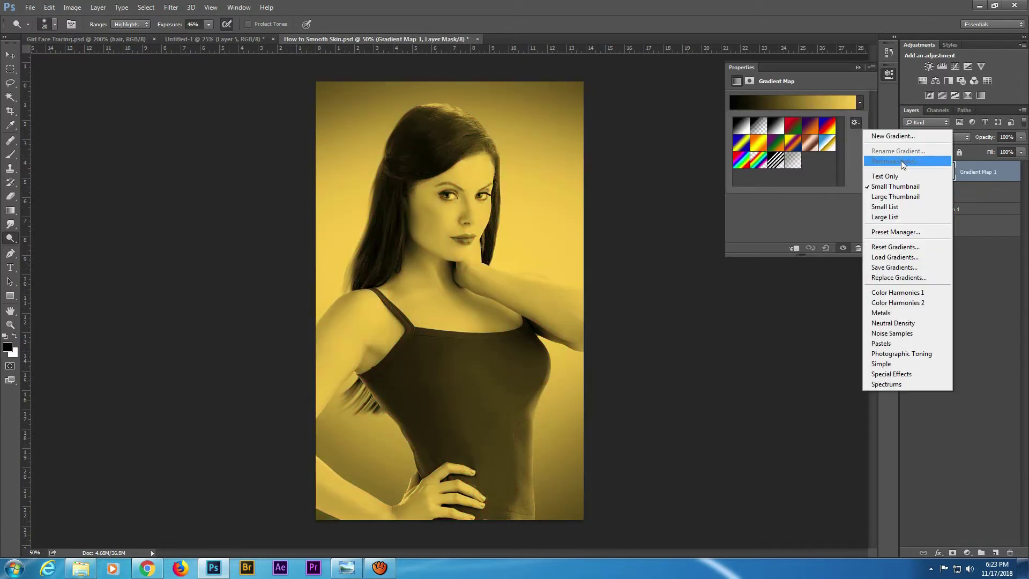
left_click(898, 355)
left_click(579, 216)
left_click_drag(840, 139, 840, 152)
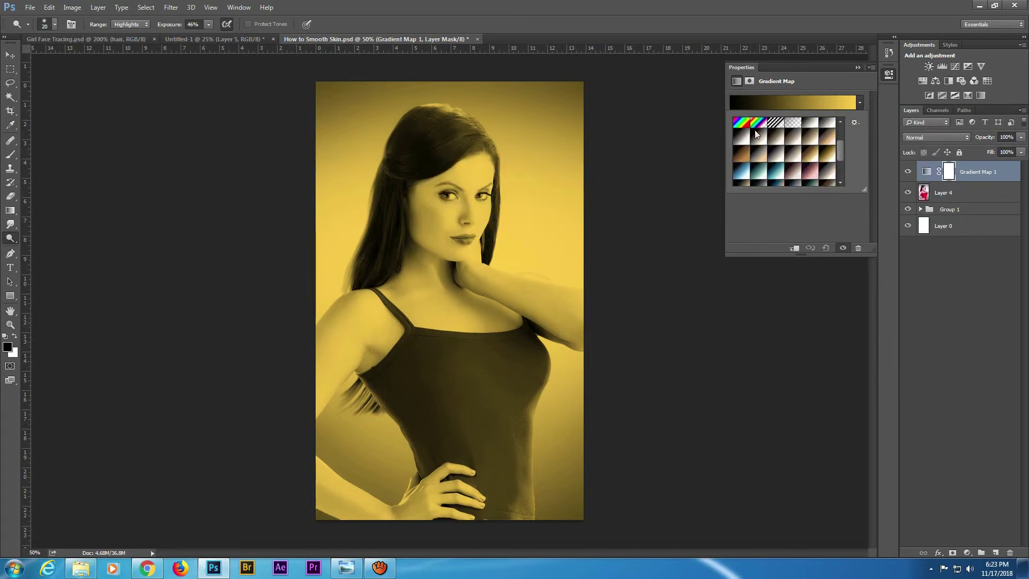
left_click(739, 140)
left_click(772, 145)
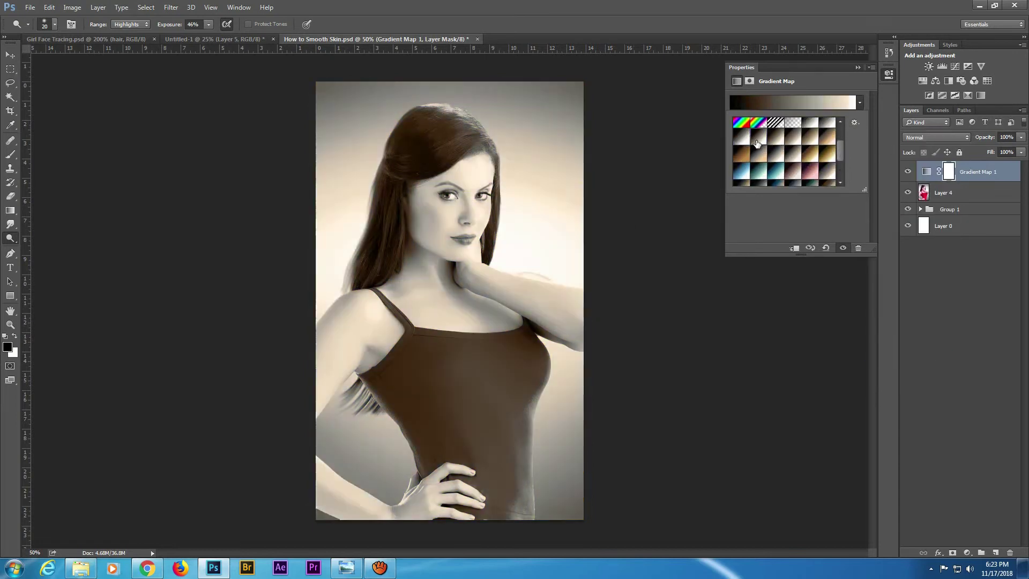
left_click(797, 138)
left_click(830, 139)
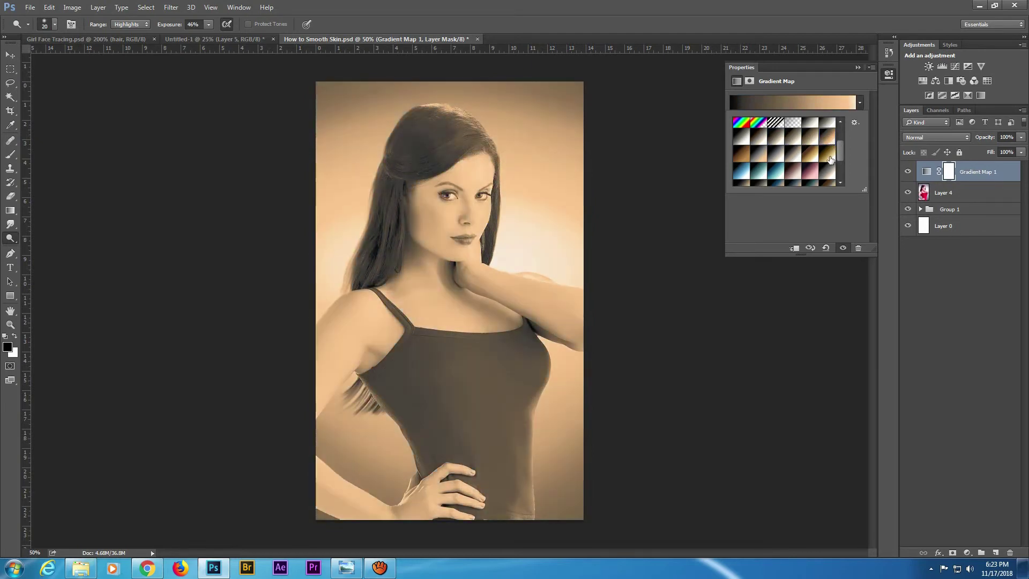
left_click(831, 161)
left_click(775, 156)
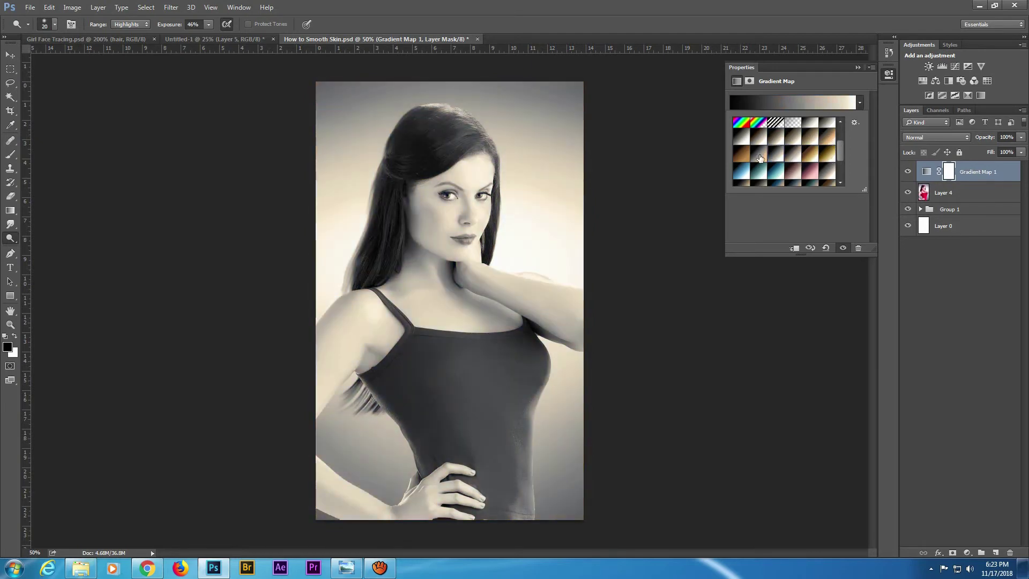
left_click(809, 172)
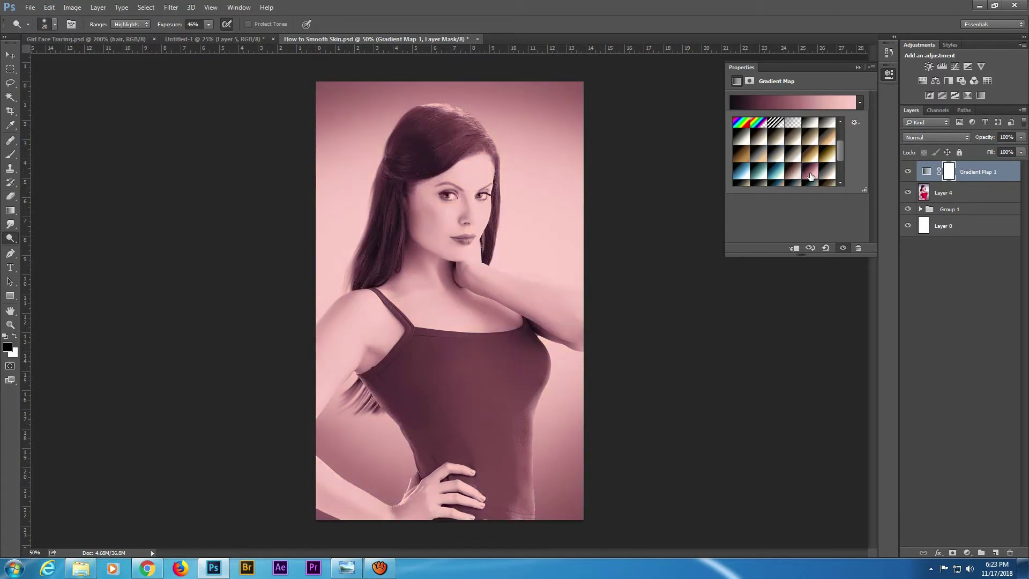
left_click(918, 205)
Compare Overlay, Screen and Hue blend modes, then set Gradient Map 1 to Soft Light
left_click(944, 137)
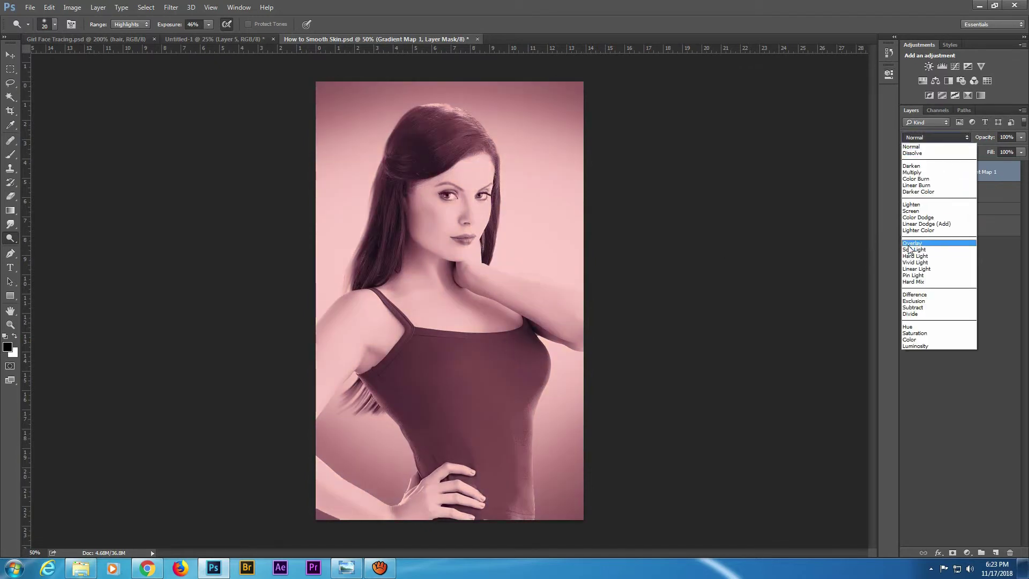
left_click(919, 235)
left_click(935, 137)
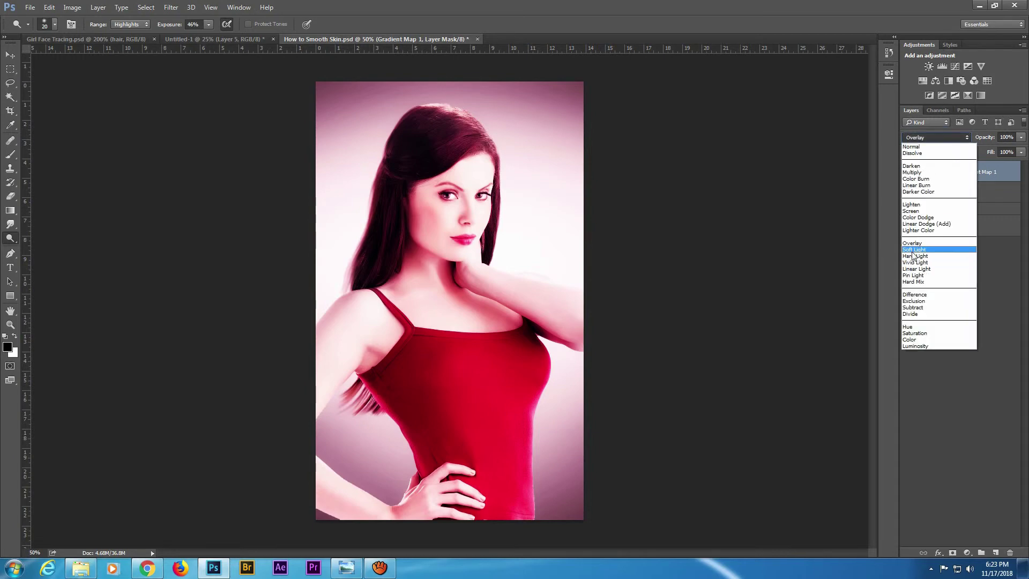
left_click(917, 243)
left_click(941, 137)
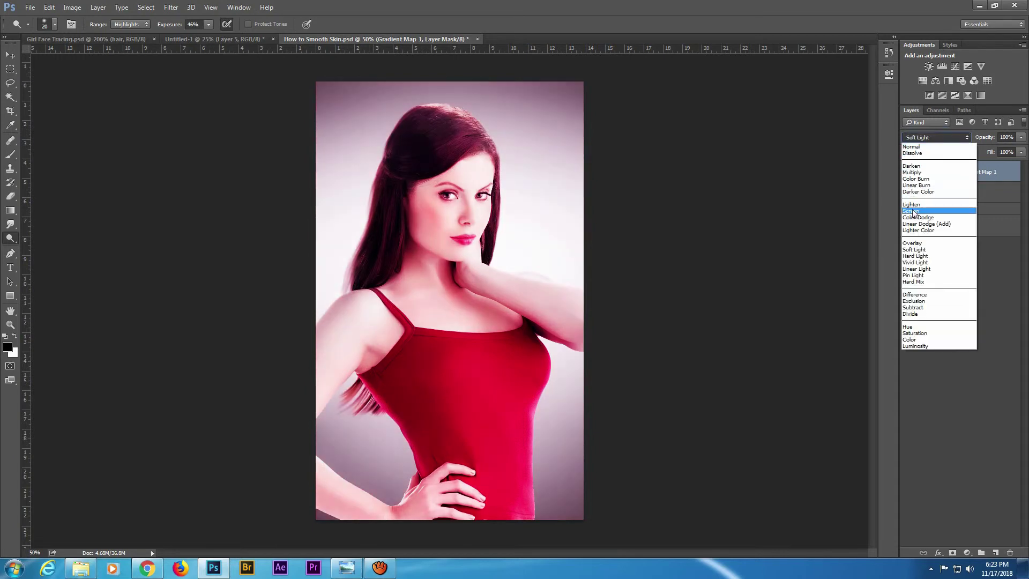
left_click(914, 214)
key("Down")
key("Down")
key("Down")
key("Down")
key("Down")
key("Down")
key("Down")
key("Down")
key("Down")
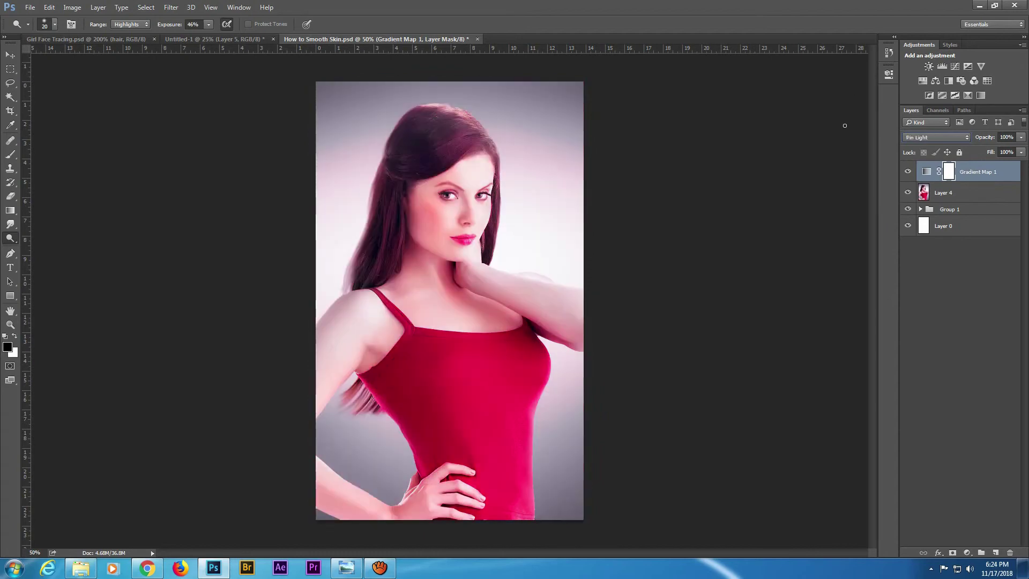
key("Down")
key("Down")
key("Down")
key("Down")
key("Down")
key("Down")
left_click(935, 137)
left_click(911, 253)
left_click(933, 138)
left_click(907, 327)
left_click(935, 137)
left_click(953, 253)
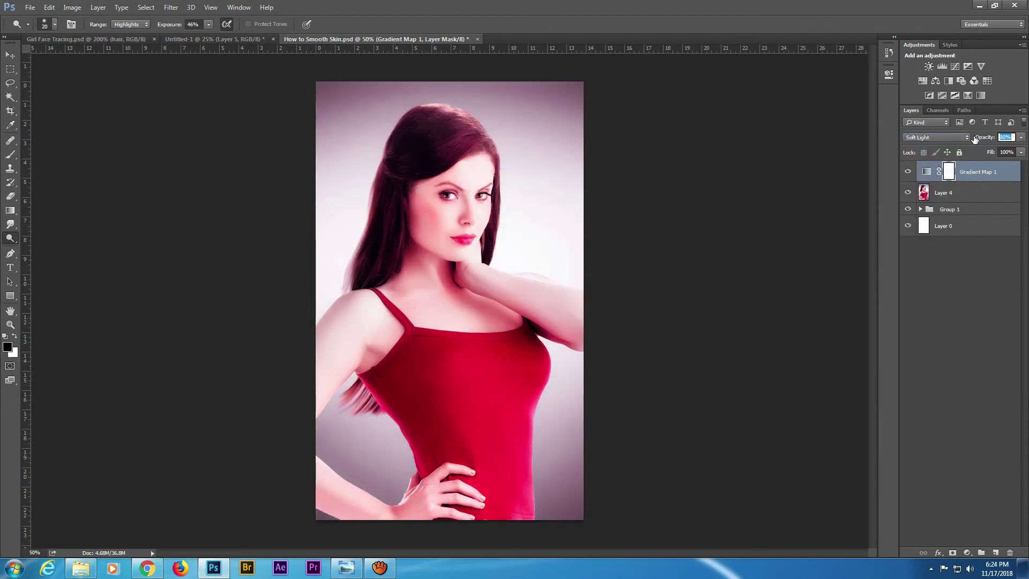
Lower Gradient Map 1's opacity to 36%, toggling it to compare before and after
left_click_drag(984, 137, 962, 140)
left_click(908, 171)
left_click(907, 172)
left_click(907, 172)
left_click(907, 172)
left_click(908, 172)
left_click(907, 172)
key("Return")
left_click(967, 552)
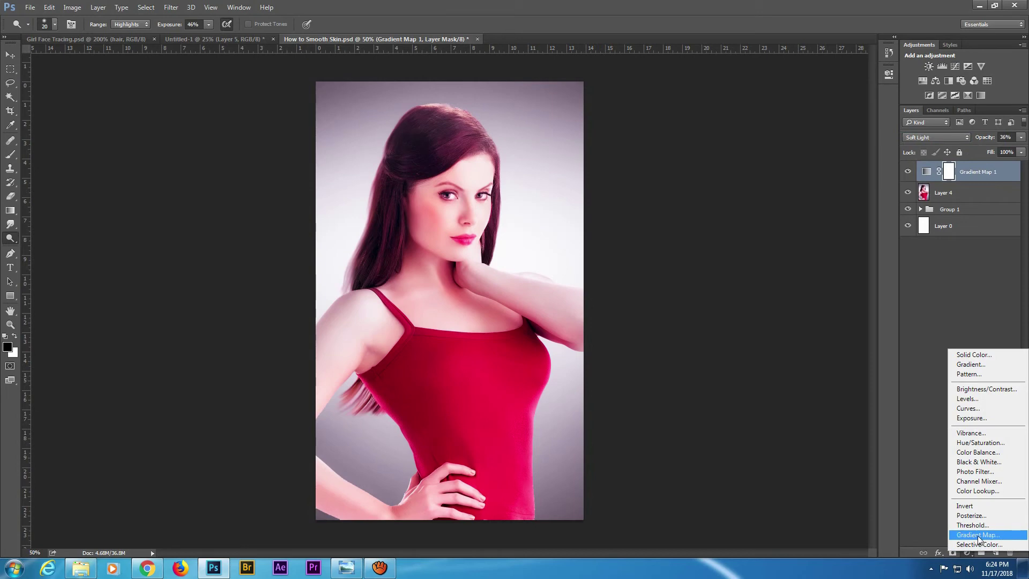
Add a second gradient map, Gradient Map 2, and preview it in Soft Light
left_click(970, 541)
left_click(888, 79)
left_click(936, 137)
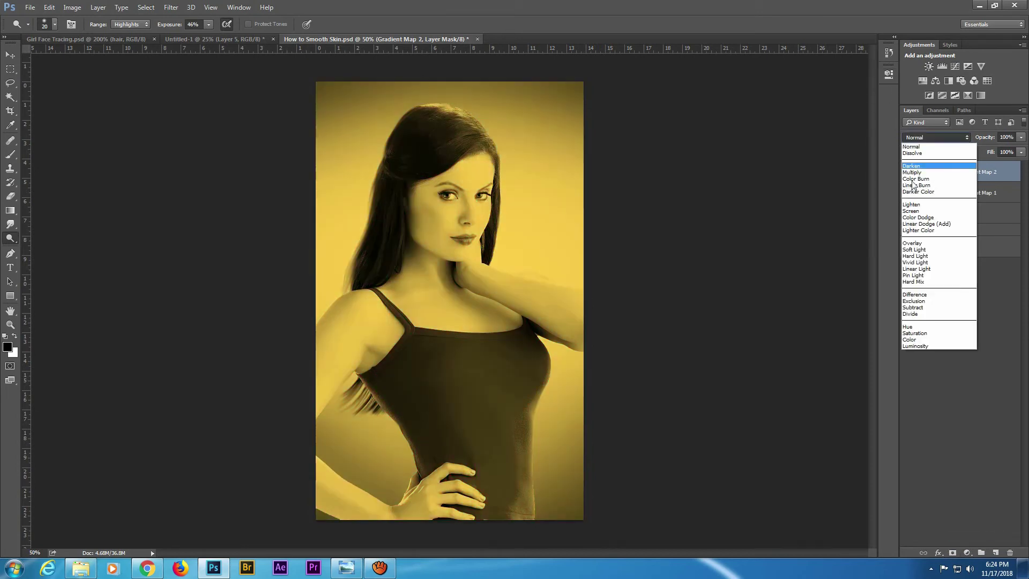
left_click(909, 249)
left_click(936, 137)
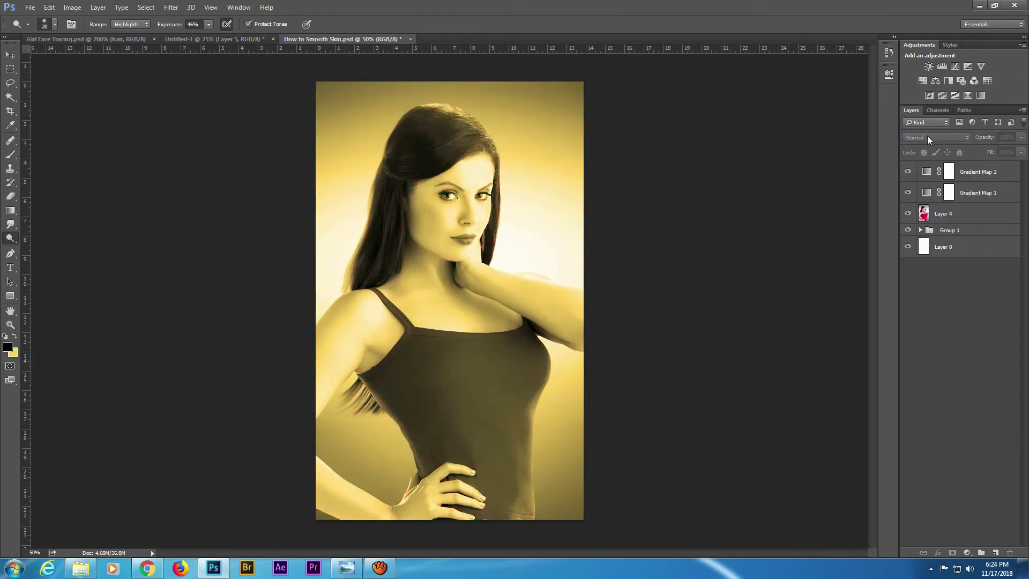
left_click(967, 174)
Try Luminosity, Saturation, Screen and Lighten, then set Gradient Map 2 to Multiply
left_click(936, 137)
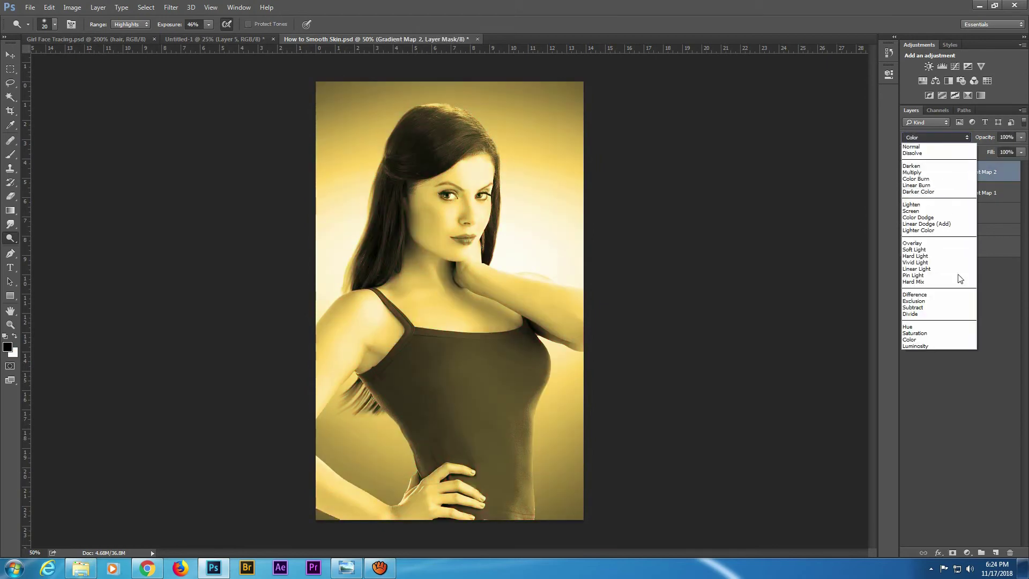
left_click(915, 346)
left_click(936, 138)
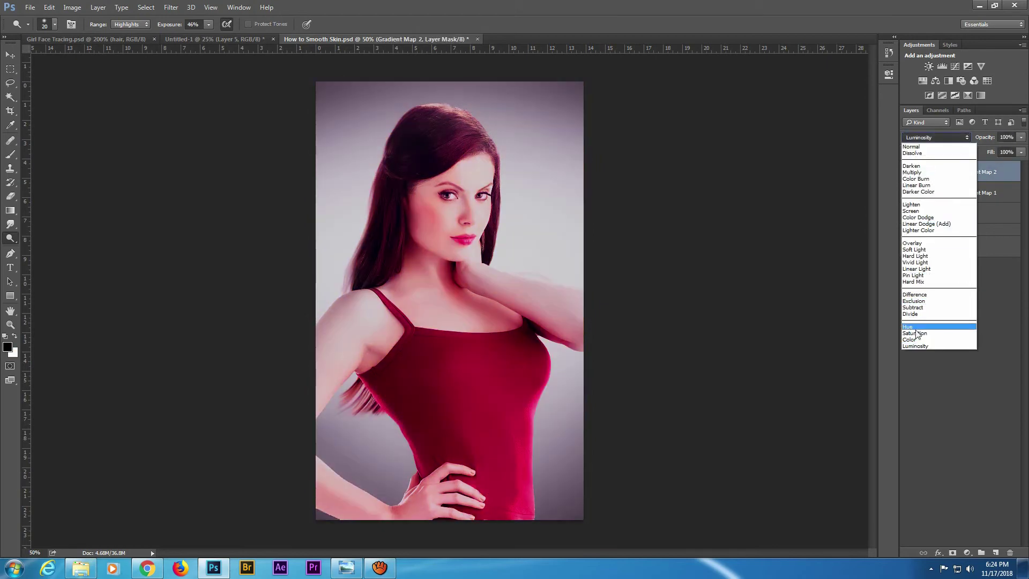
left_click(915, 332)
left_click(936, 137)
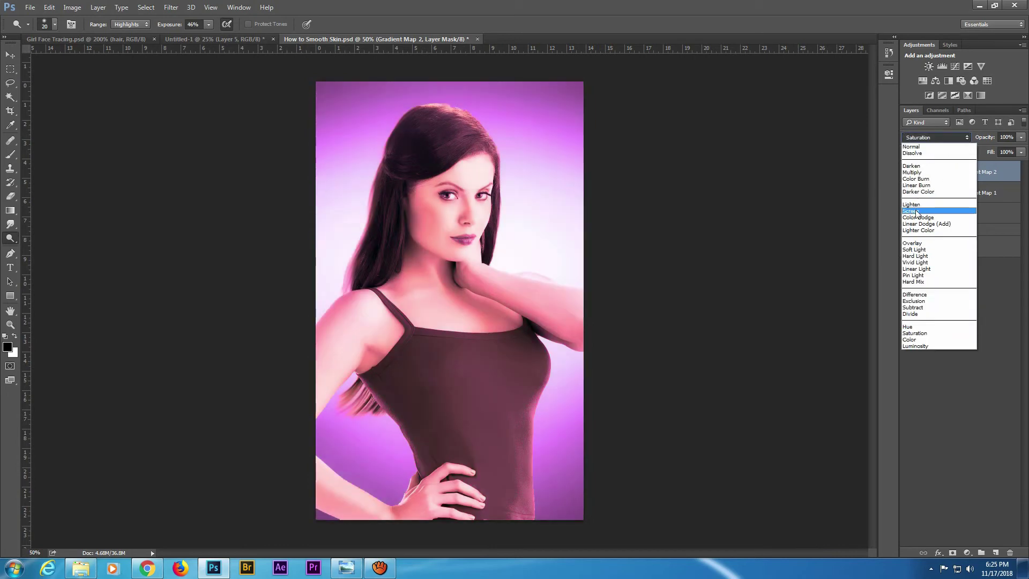
left_click(916, 212)
left_click(944, 139)
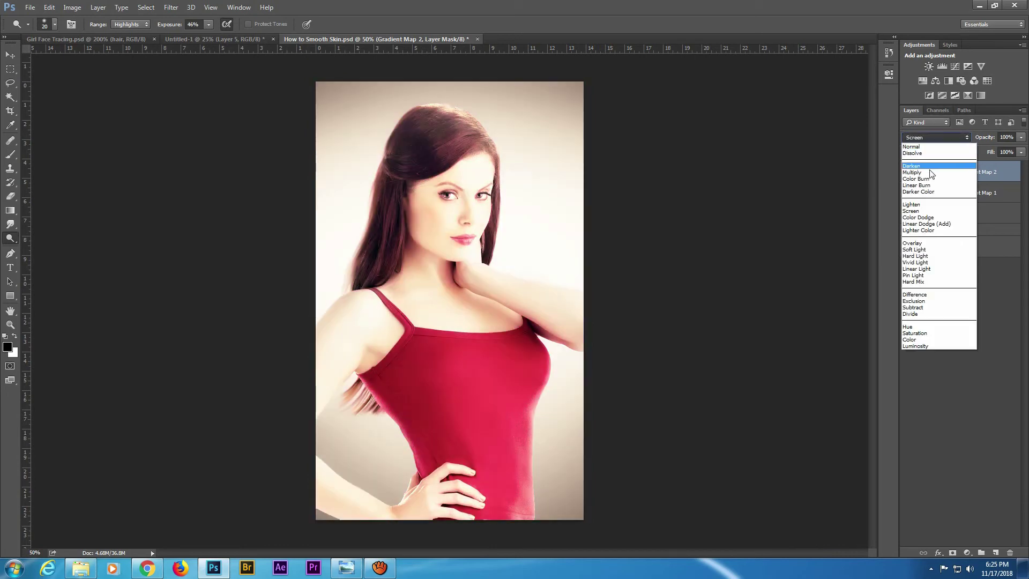
left_click(917, 206)
left_click(937, 139)
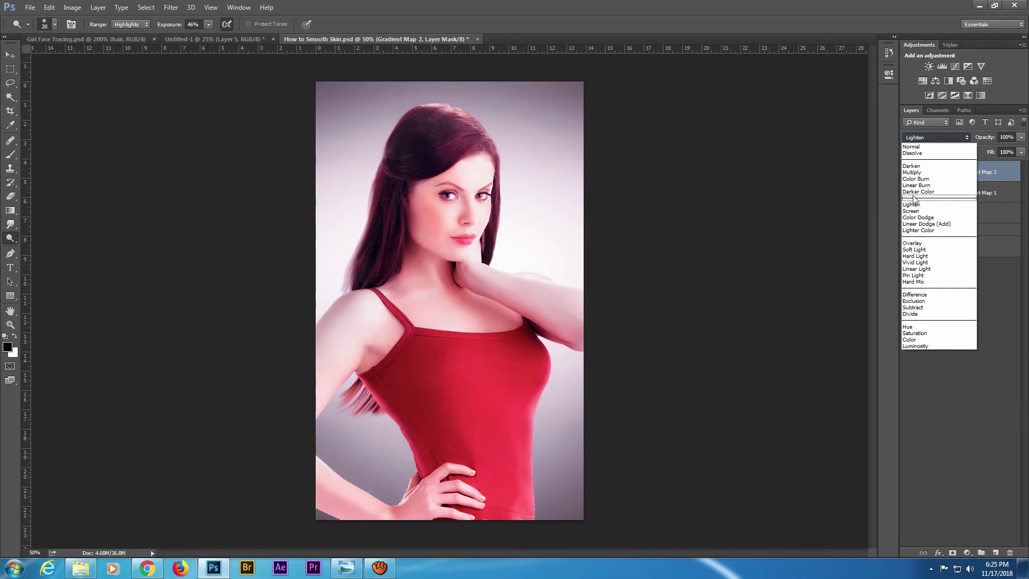
left_click(916, 178)
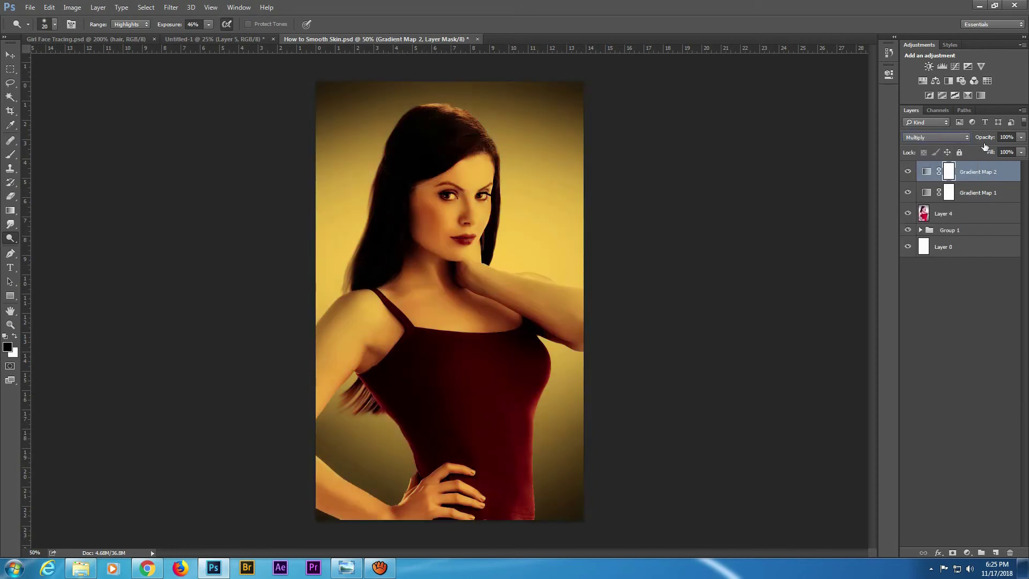
Lower Gradient Map 2's opacity to 23%
left_click_drag(985, 138, 973, 143)
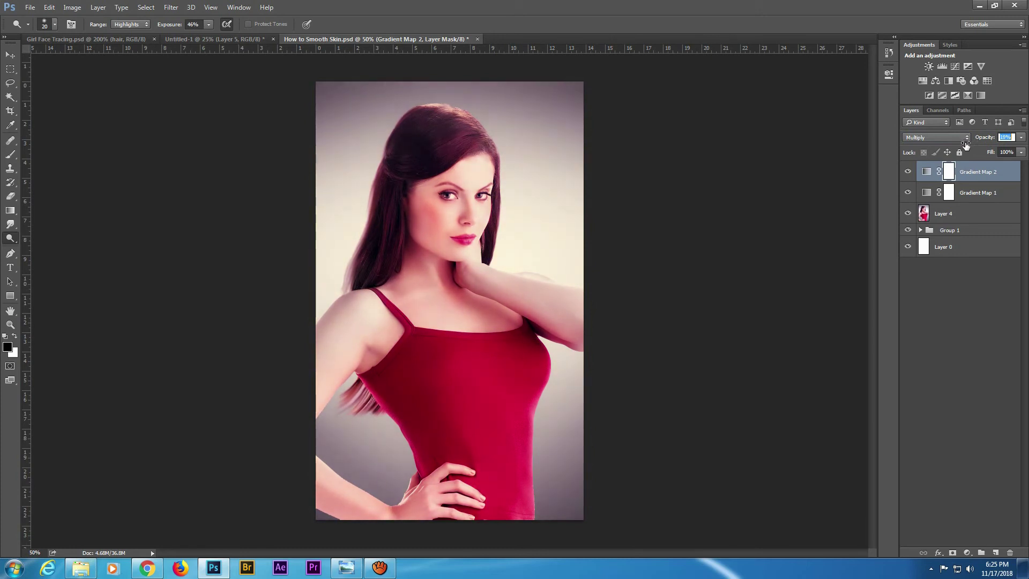
left_click_drag(966, 146, 969, 146)
left_click(957, 217, "shift")
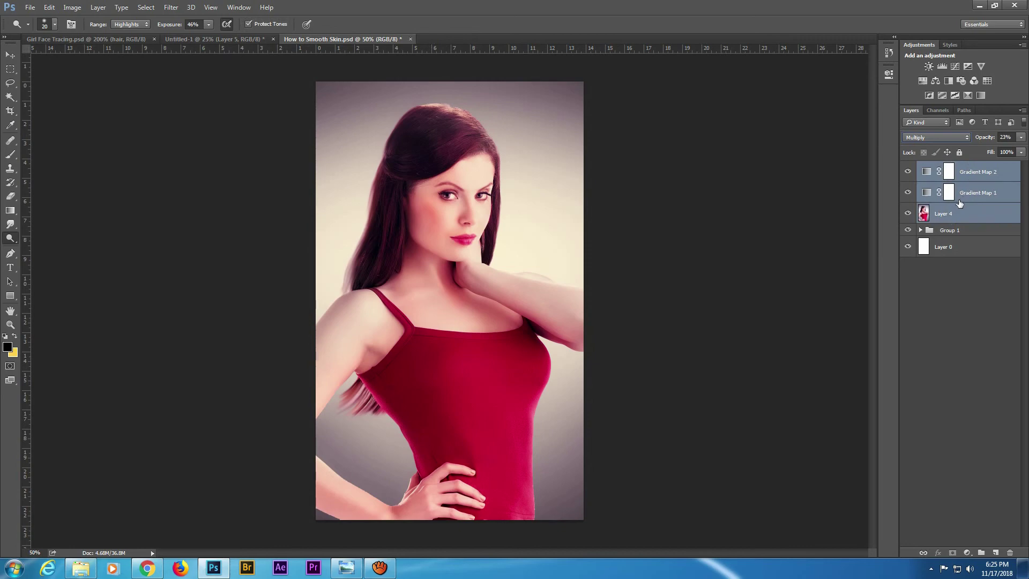
Group Gradient Map 2, Gradient Map 1 and Layer 4 into Group 2 with Ctrl+G
key("ctrl+g")
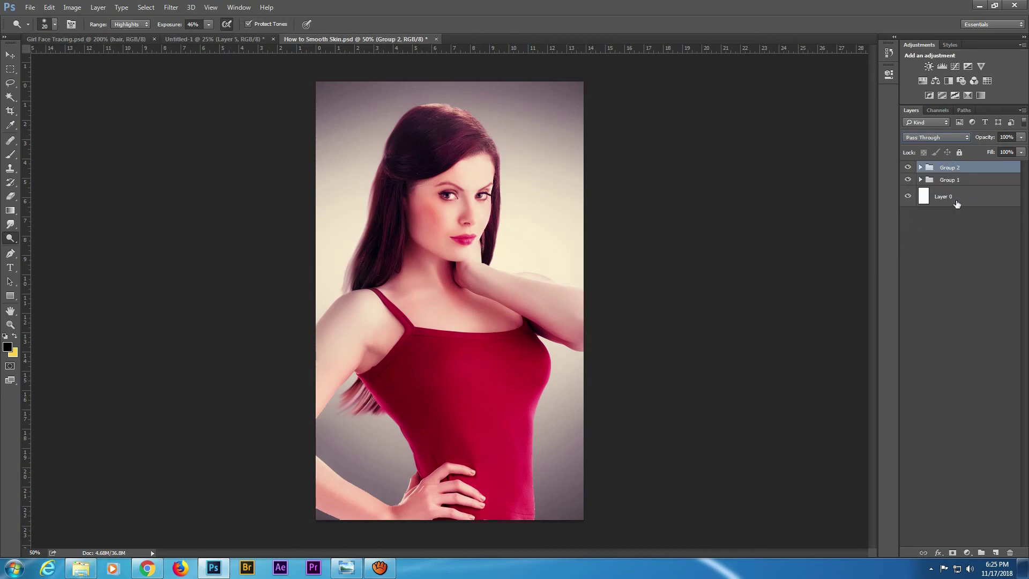